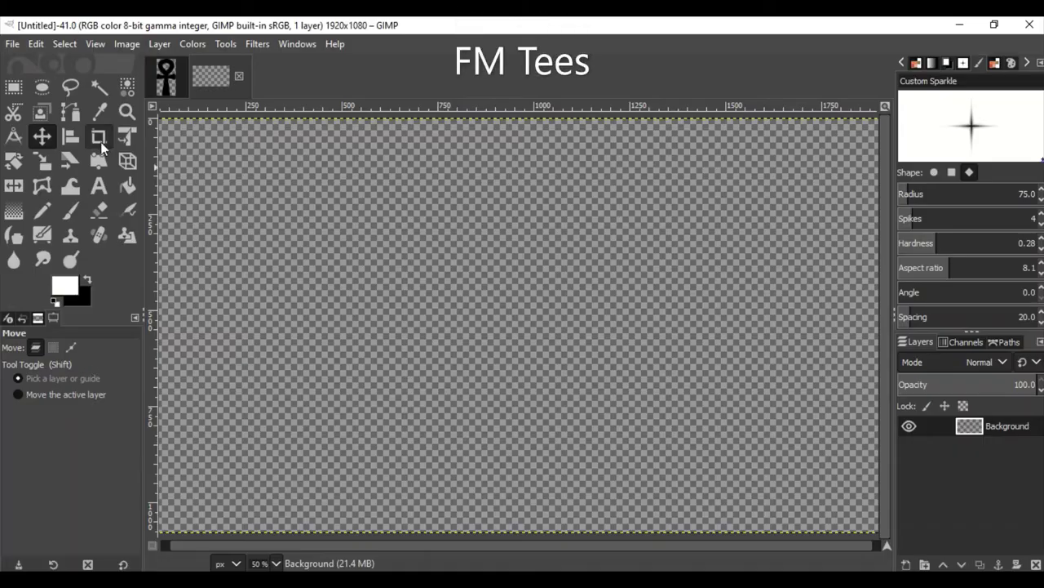
# Step: Add a new layer named 1 and fill the Background layer with white
pyautogui.press('e')
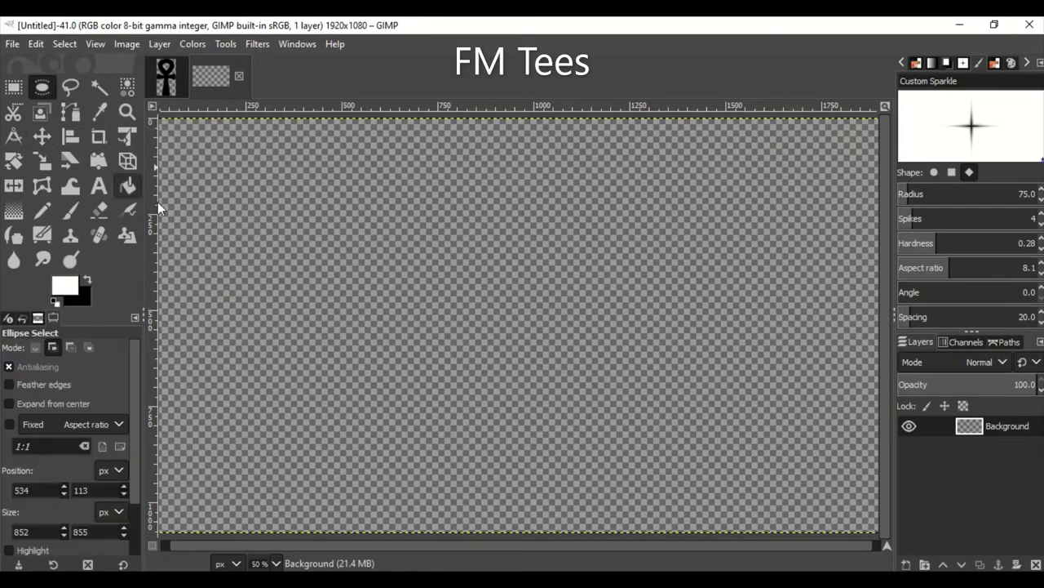
pyautogui.click(908, 565)
pyautogui.click(931, 547)
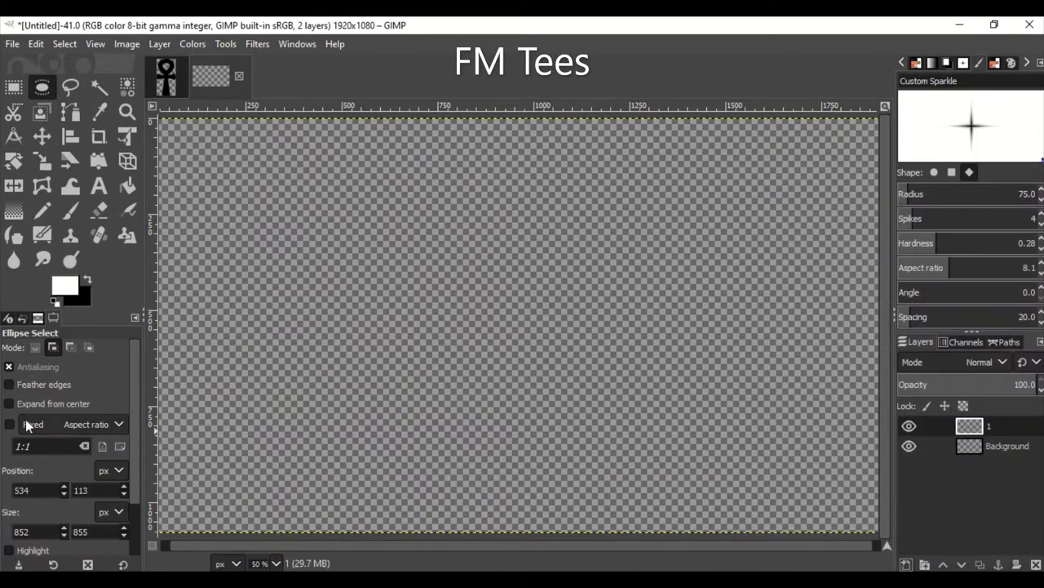
pyautogui.click(1007, 445)
pyautogui.moveTo(66, 284); pyautogui.dragTo(804, 408)
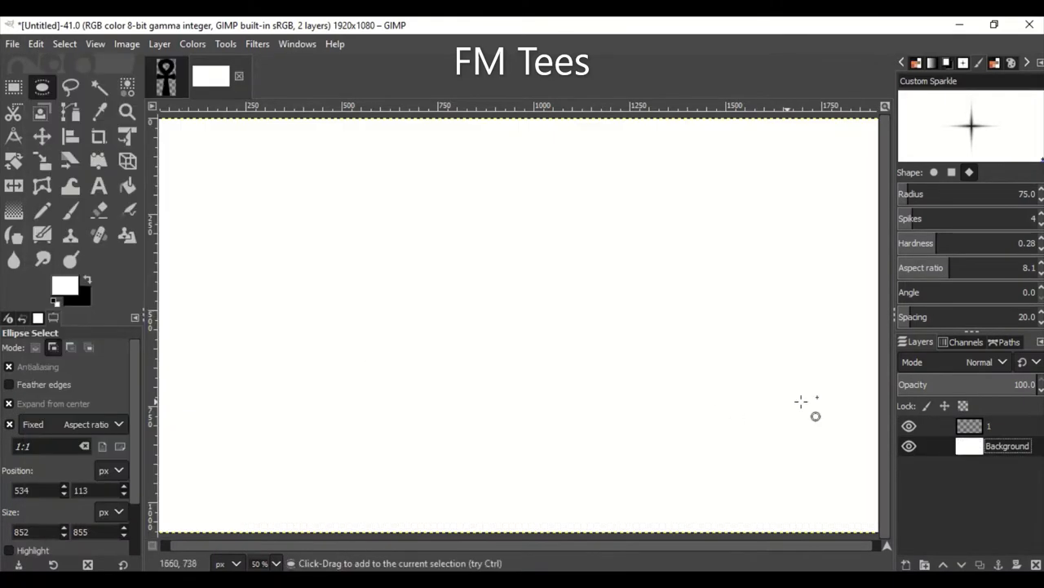
# Step: Add horizontal and vertical guides at 50% through the canvas centre
pyautogui.click(127, 43)
pyautogui.click(359, 426)
pyautogui.write('50')
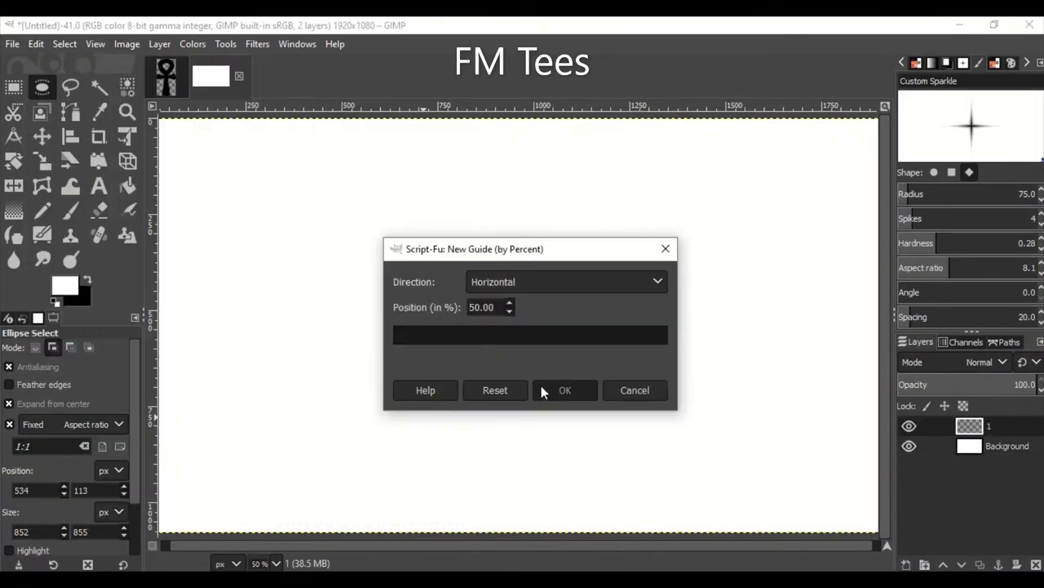
pyautogui.click(564, 389)
pyautogui.click(127, 43)
pyautogui.click(359, 426)
pyautogui.click(531, 280)
pyautogui.click(563, 298)
pyautogui.click(560, 392)
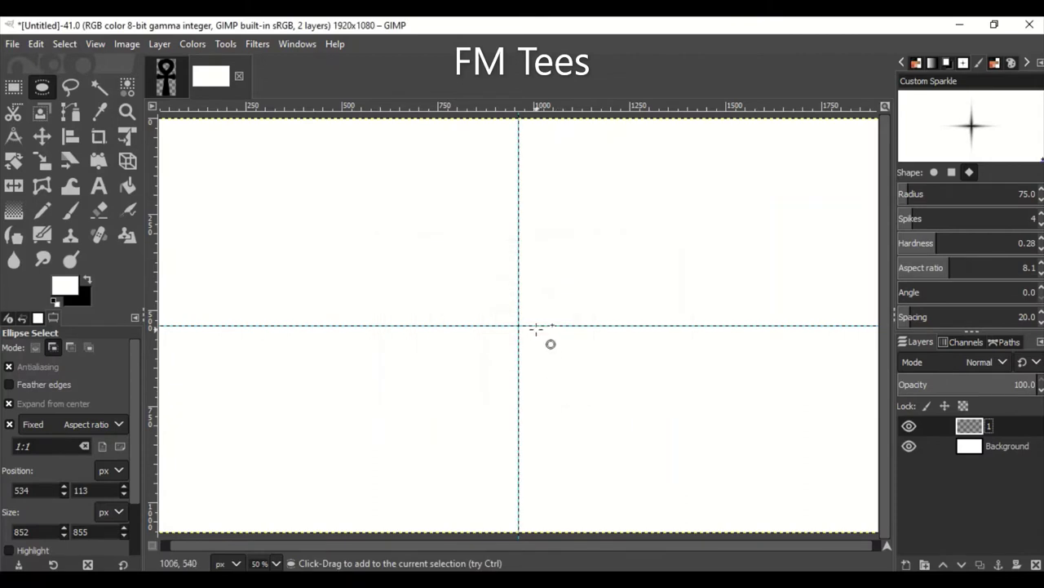
# Step: Draw an 836×836 circle from the guide intersection and fill it with black
pyautogui.moveTo(518, 324)
pyautogui.mouseDown()
pyautogui.moveTo(625, 479)
pyautogui.moveTo(579, 395)
pyautogui.moveTo(630, 486)
pyautogui.mouseUp()
pyautogui.click(36, 44)
pyautogui.click(106, 335)
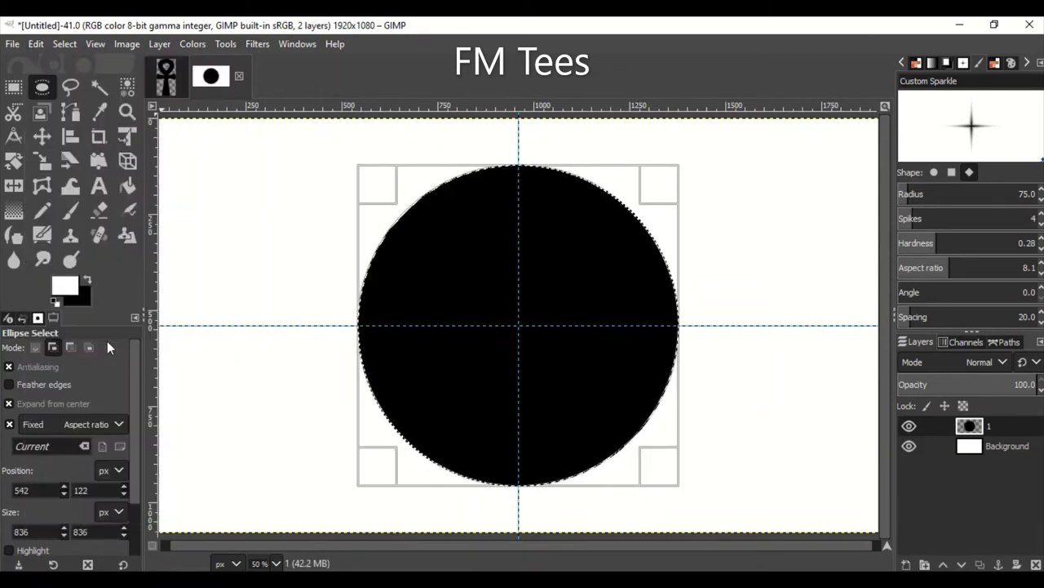
pyautogui.click(13, 88)
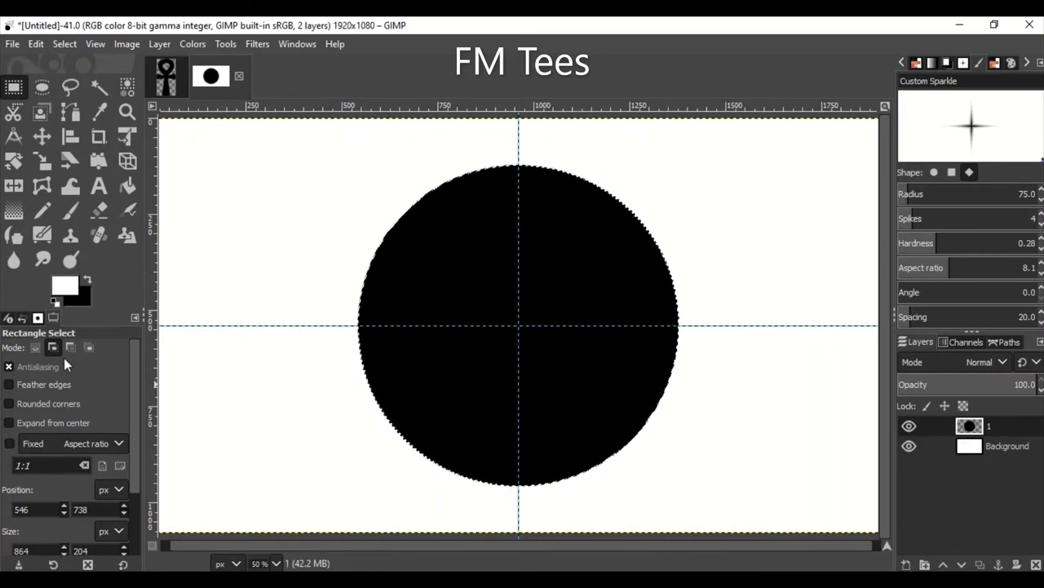
# Step: Enable 62 px rounded corners and select a wide bar across the circle's lower part
pyautogui.click(49, 404)
pyautogui.moveTo(199, 363); pyautogui.dragTo(378, 419)
pyautogui.click(101, 418)
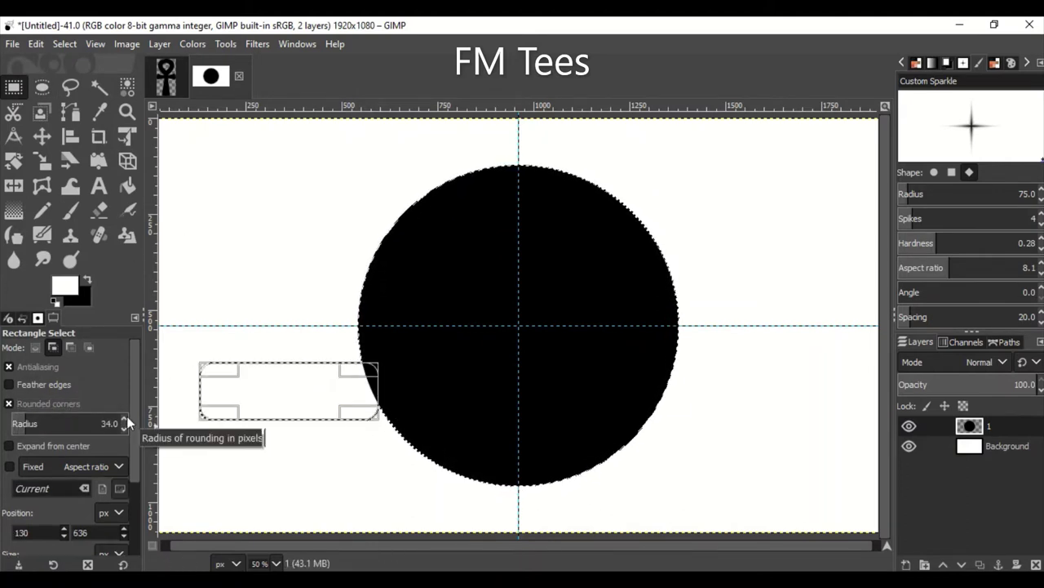
pyautogui.scroll(-13, 125, 424)
pyautogui.write('52')
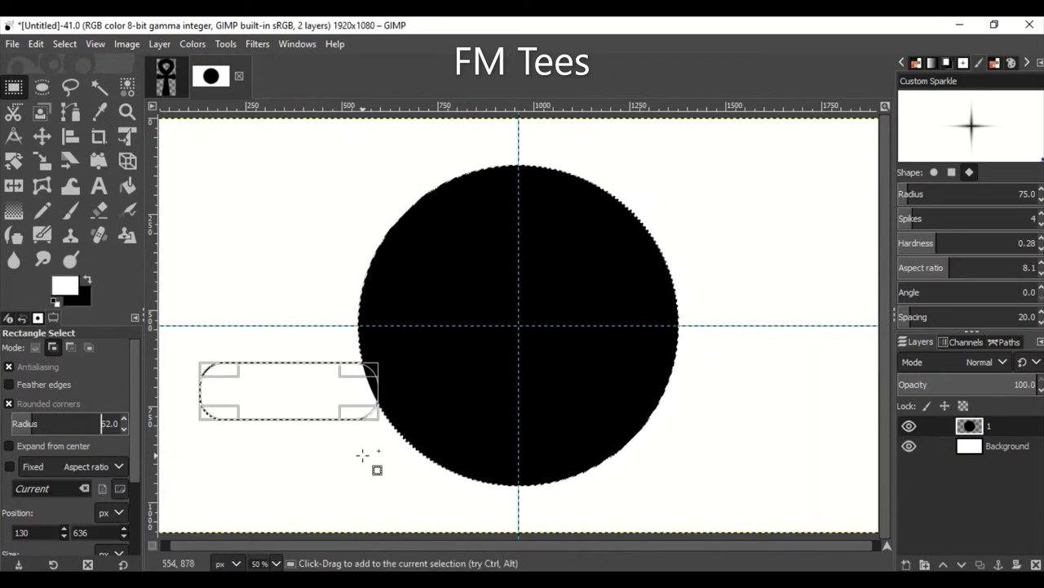
pyautogui.press('Return')
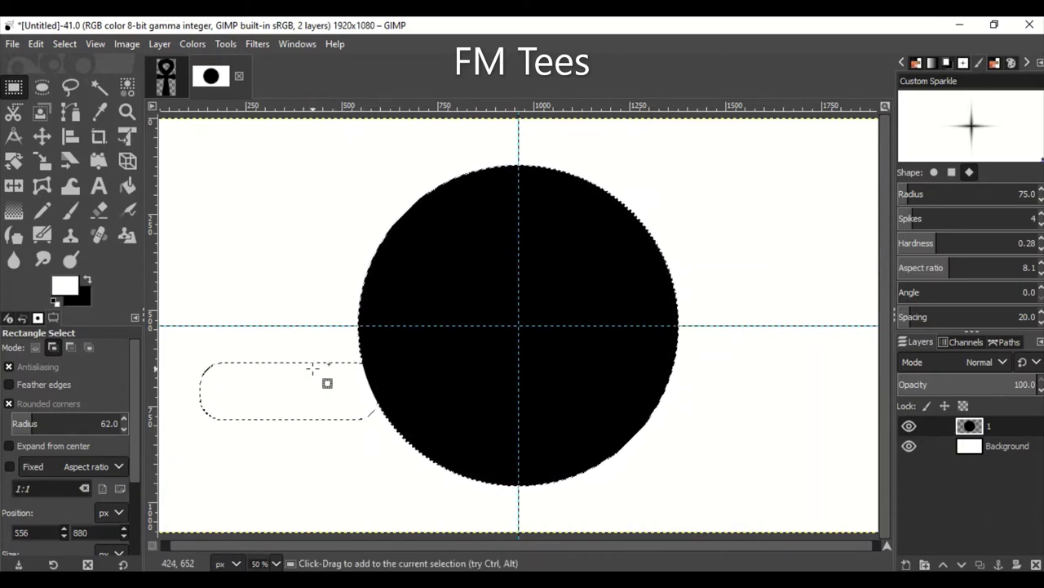
pyautogui.moveTo(325, 380); pyautogui.dragTo(726, 440)
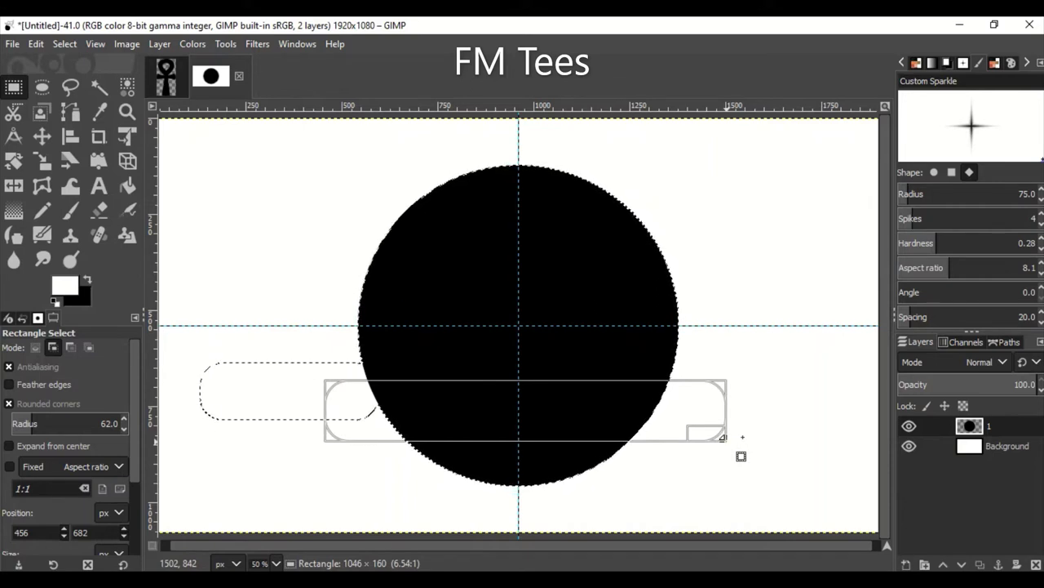
pyautogui.moveTo(325, 393); pyautogui.dragTo(718, 437)
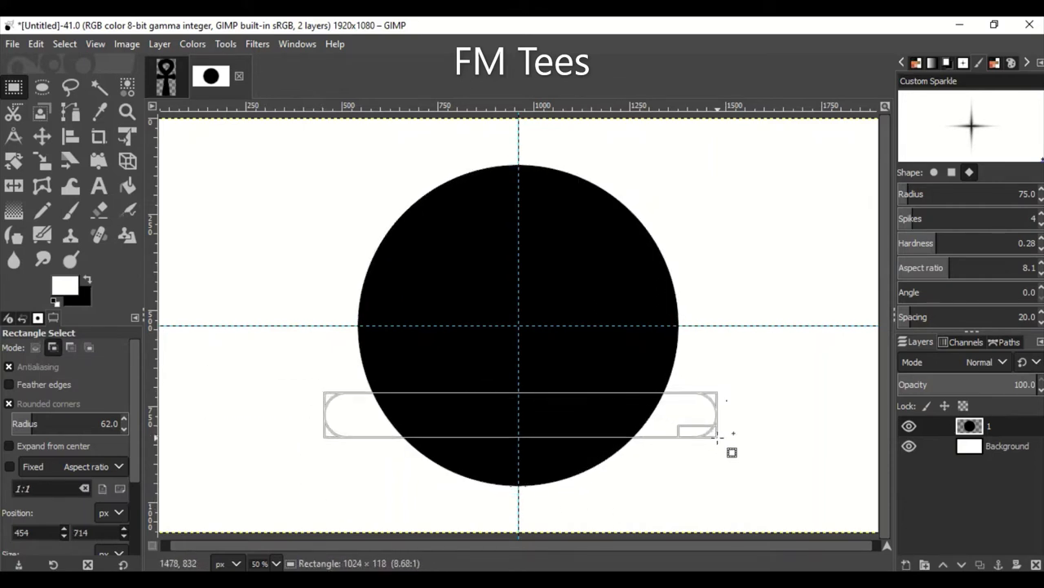
pyautogui.moveTo(338, 425); pyautogui.dragTo(358, 424)
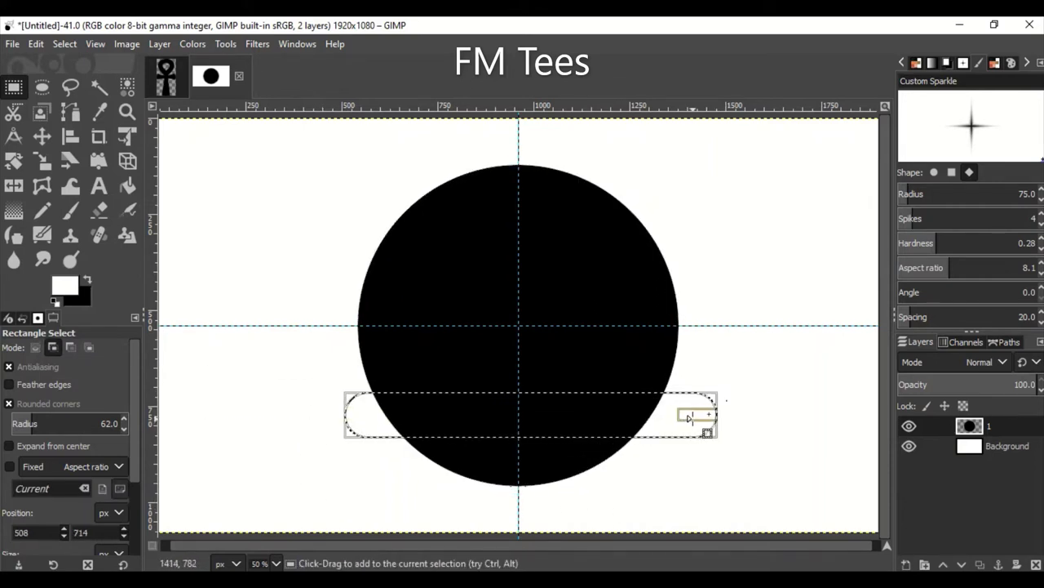
pyautogui.moveTo(700, 419); pyautogui.dragTo(678, 419)
# Step: Add a new layer named 2 and fill the bar selection with black
pyautogui.click(667, 416)
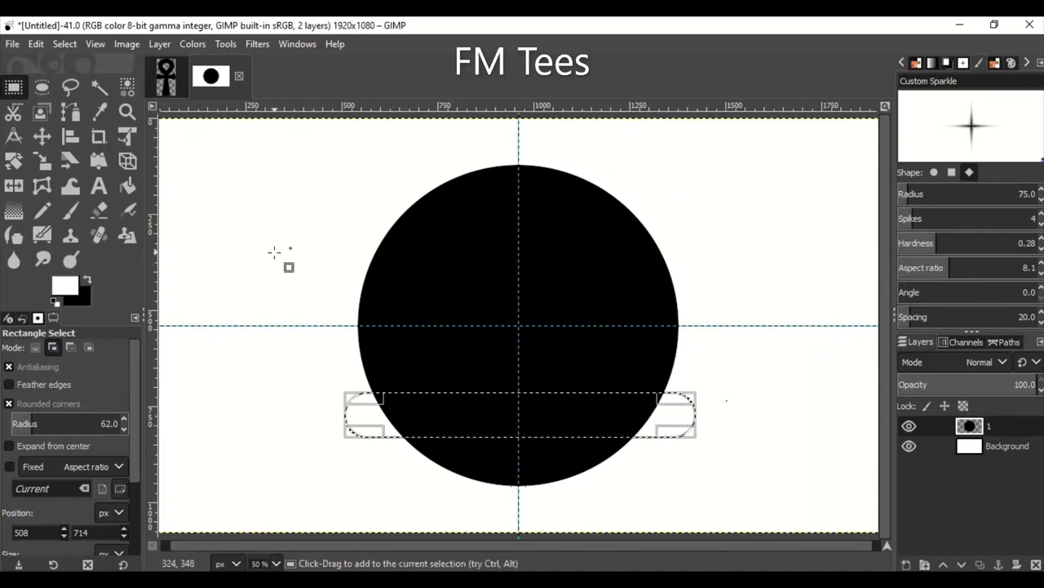
pyautogui.hotkey('shift', 'ctrl', 'n')
pyautogui.click(932, 550)
pyautogui.click(36, 44)
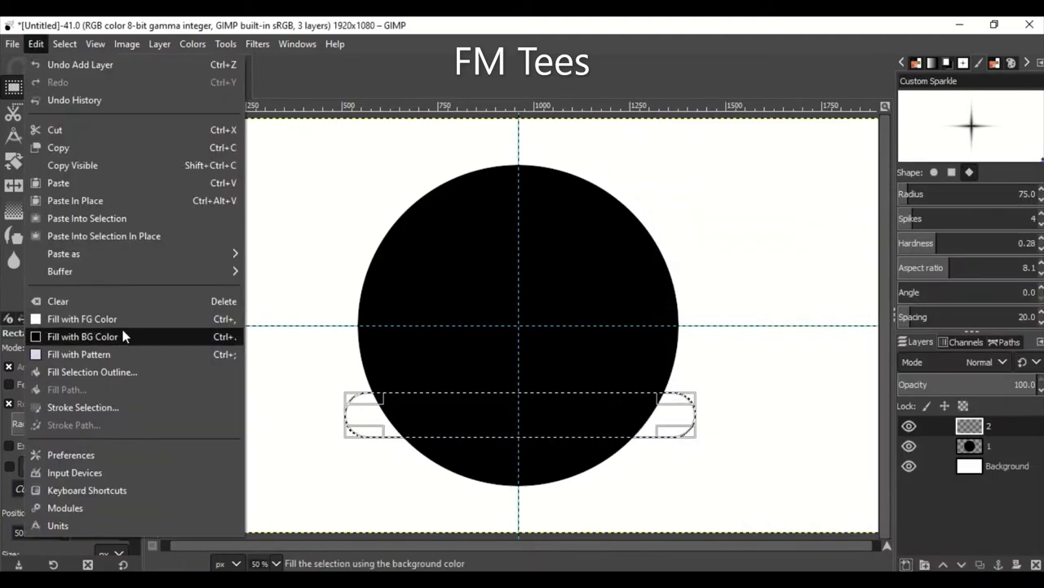
pyautogui.click(123, 332)
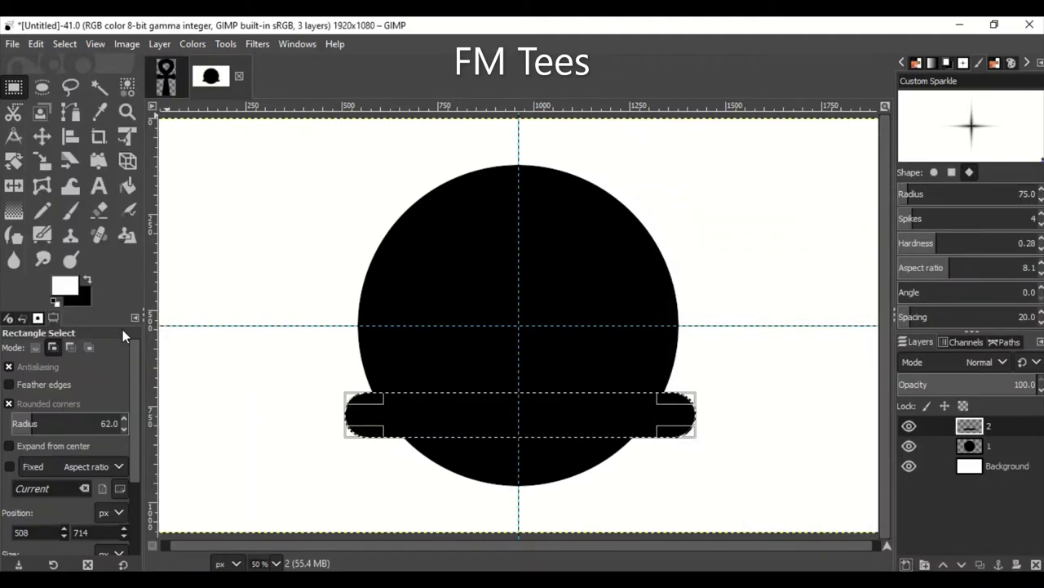
# Step: Load layer 1's circle as a selection, shrink it to 735 px, and delete the inside
pyautogui.rightClick(991, 446)
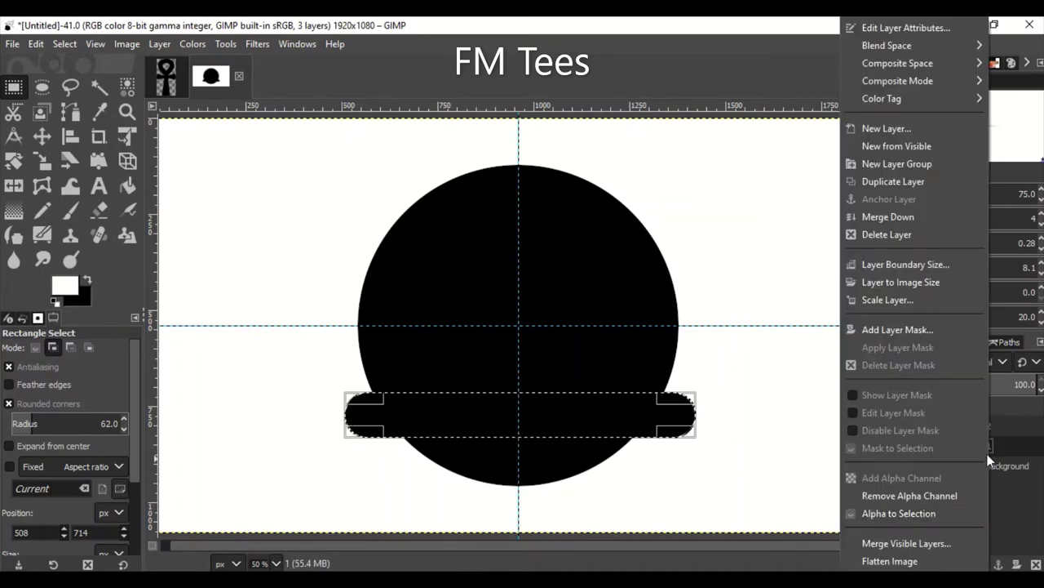
pyautogui.click(931, 517)
pyautogui.hotkey('shift', 's')
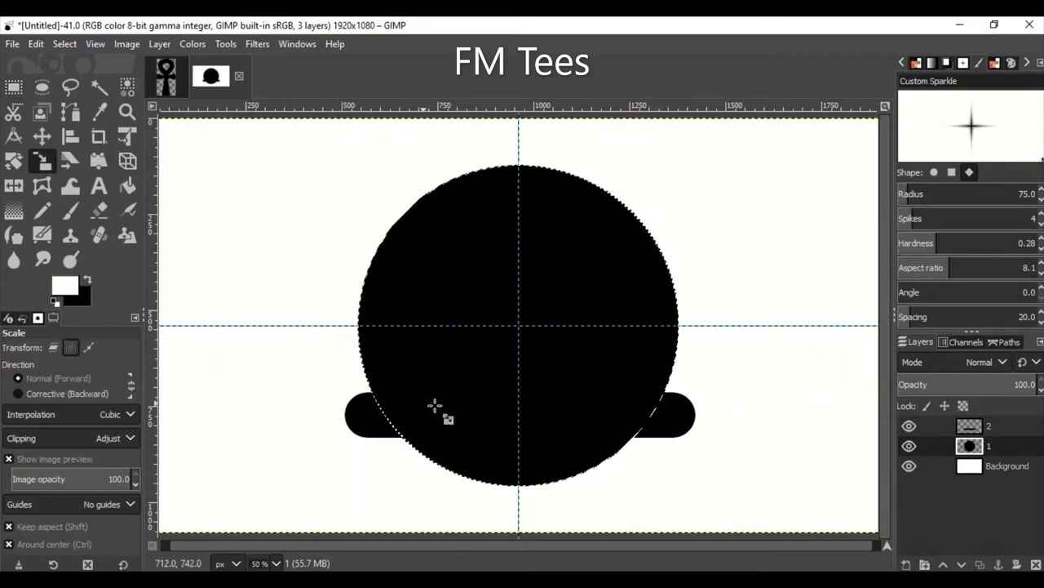
pyautogui.click(437, 408)
pyautogui.moveTo(651, 479); pyautogui.dragTo(642, 476)
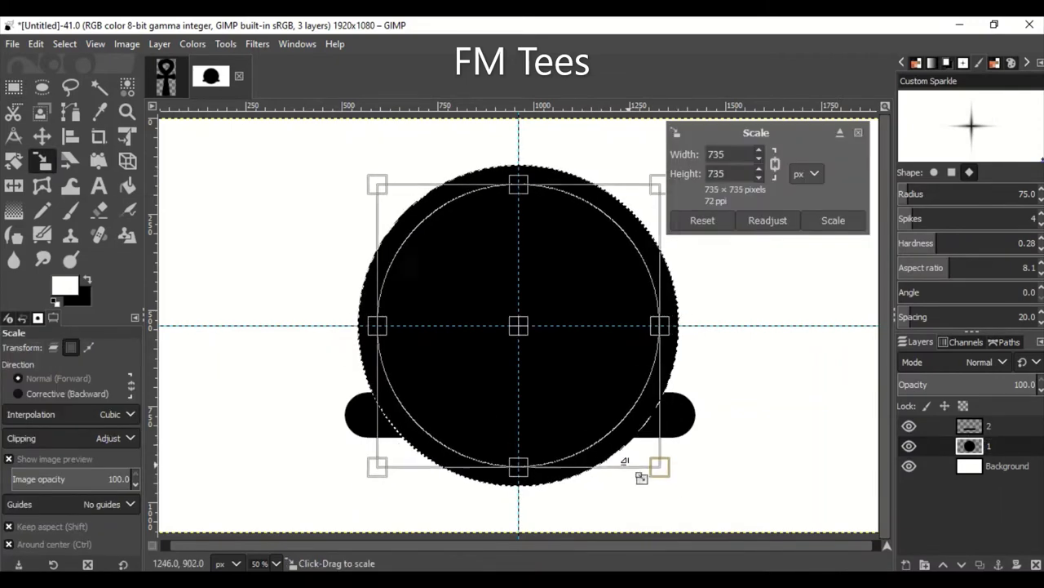
pyautogui.click(834, 221)
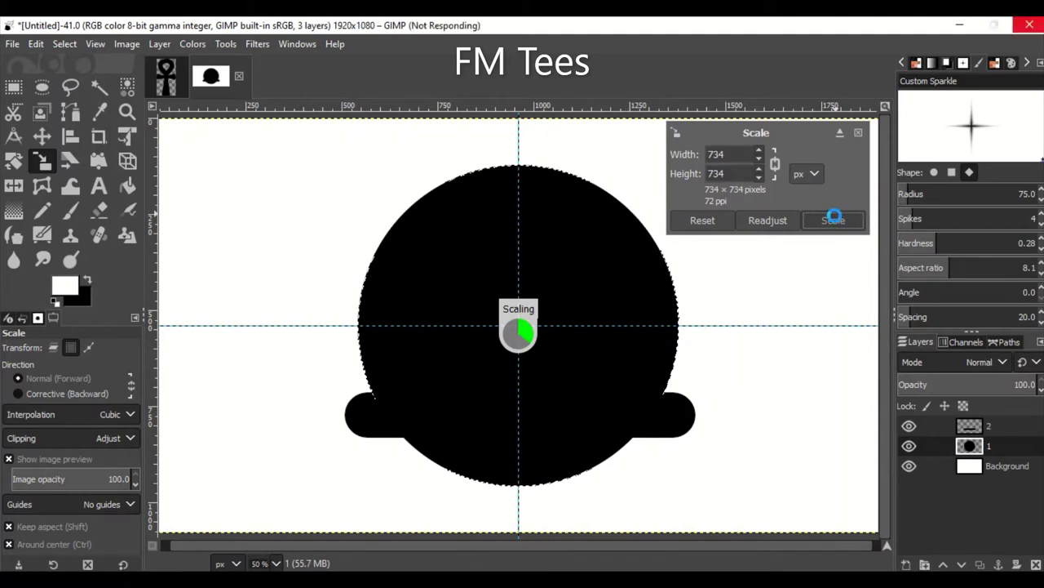
pyautogui.press('Delete')
# Step: Reload the ring's shape, draw a circular selection over it, then select none
pyautogui.rightClick(1019, 450)
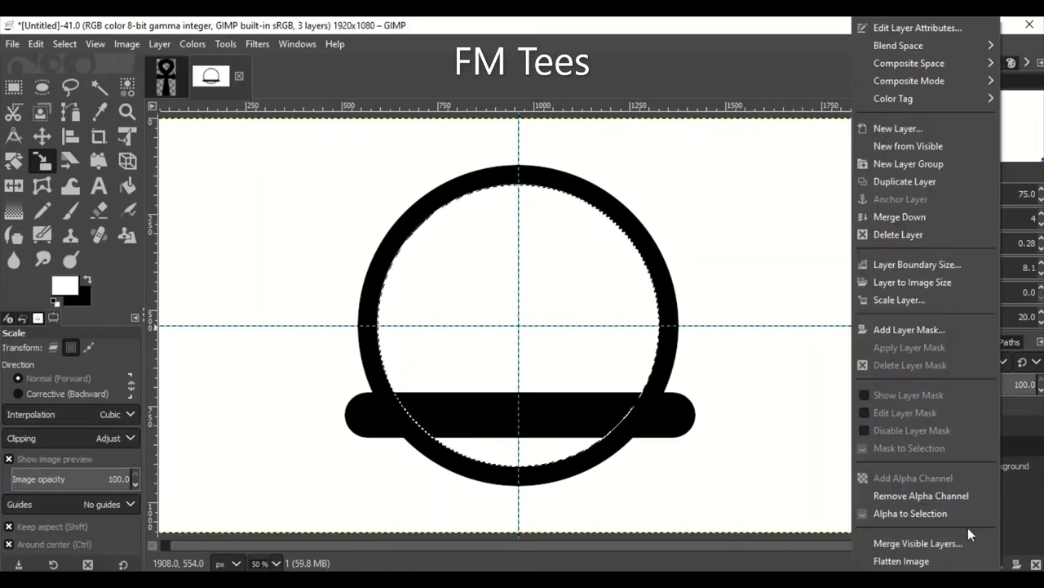
pyautogui.click(968, 539)
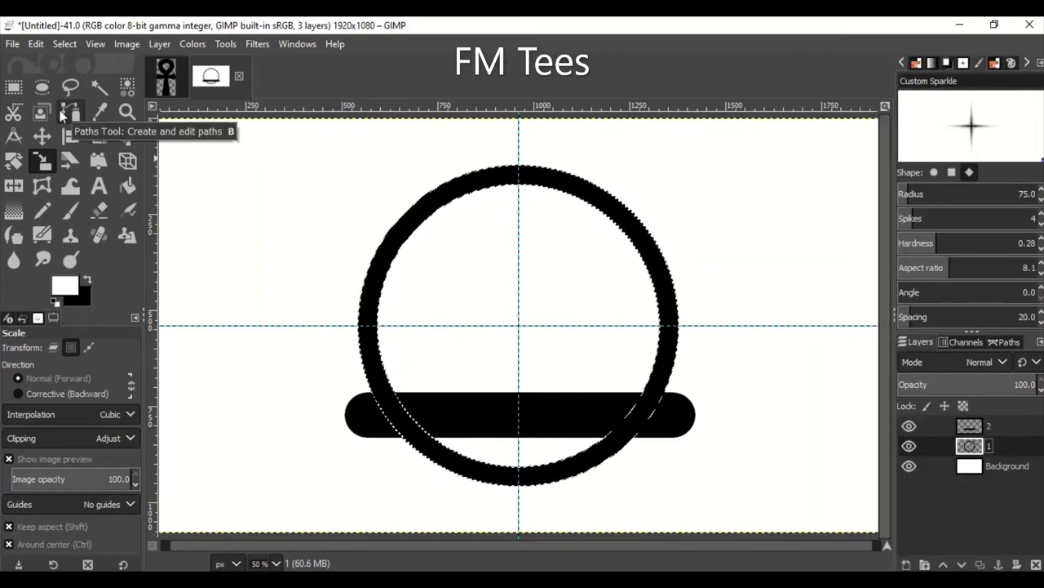
pyautogui.click(42, 87)
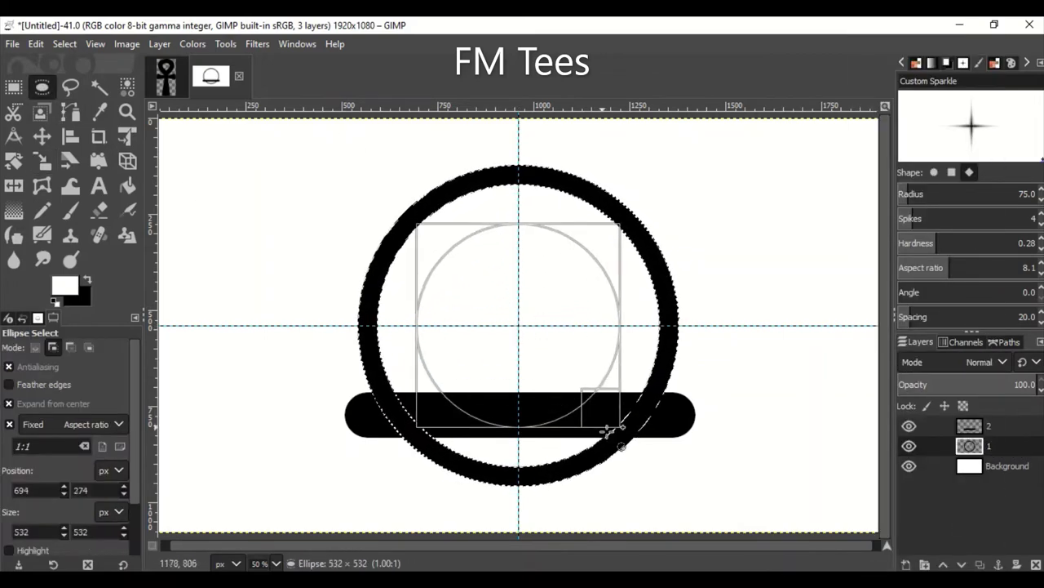
pyautogui.moveTo(526, 324); pyautogui.dragTo(676, 475)
pyautogui.click(64, 43)
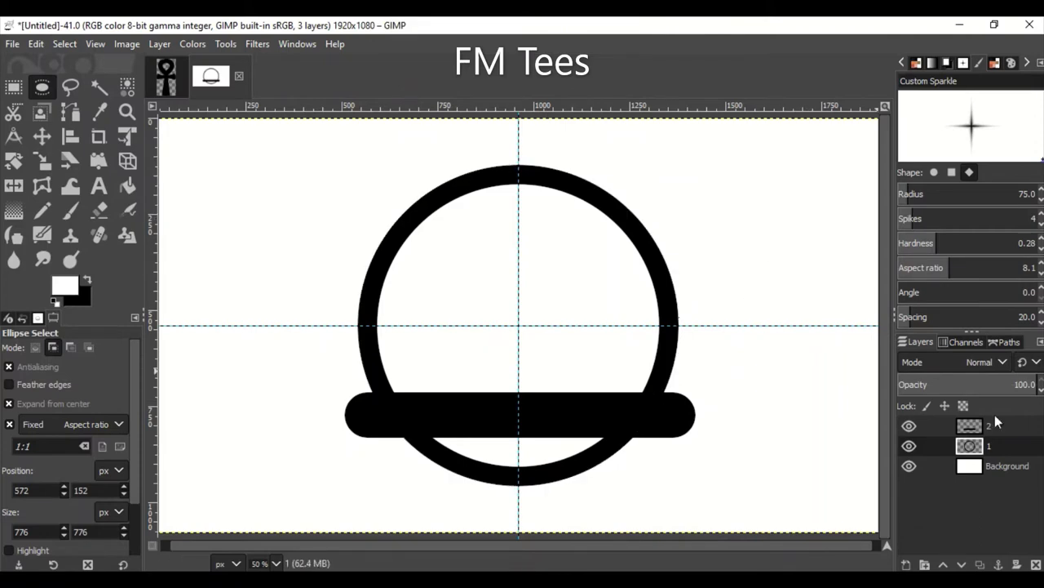
pyautogui.click(989, 425)
# Step: Try scaling layer 2 to different heights, then undo and cancel the scale
pyautogui.click(45, 165)
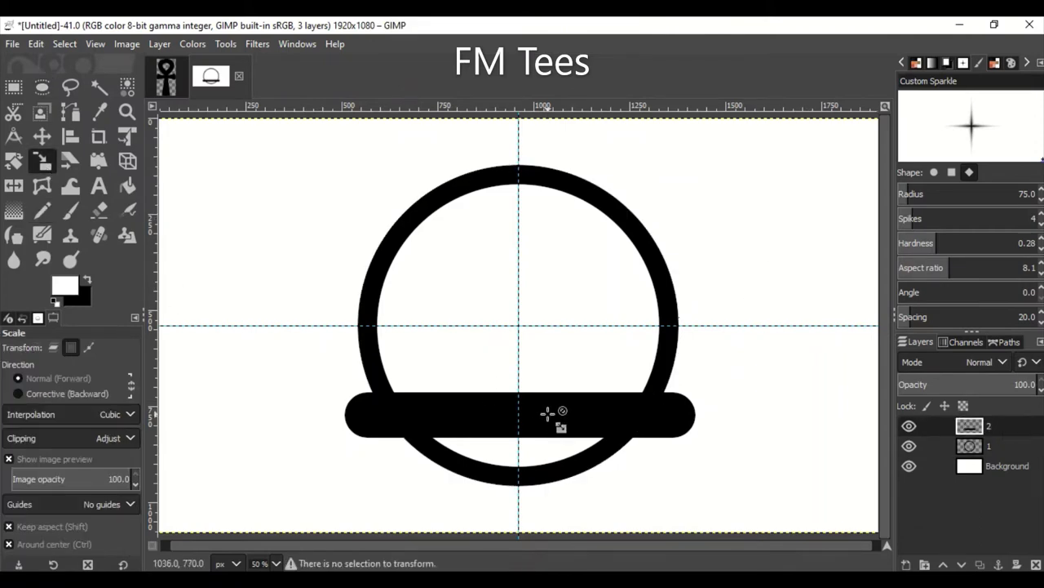
pyautogui.click(478, 408)
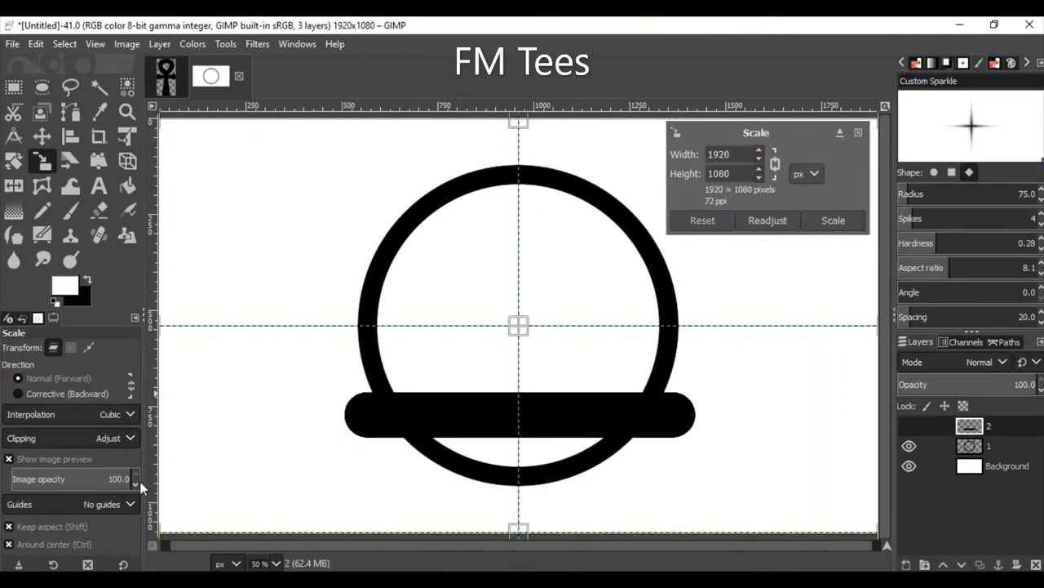
pyautogui.moveTo(518, 121); pyautogui.dragTo(532, 205)
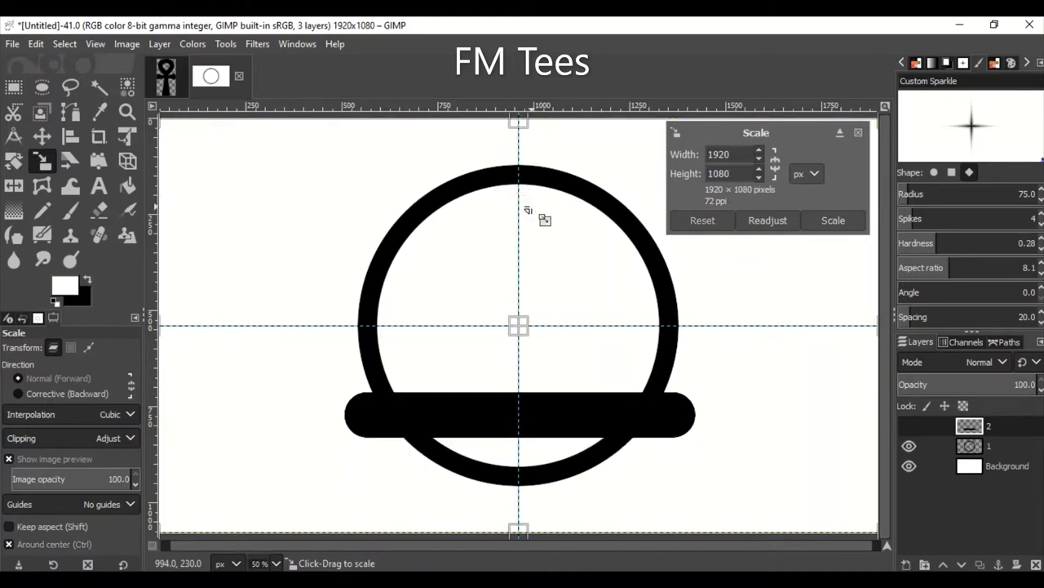
pyautogui.press('shift')
pyautogui.moveTo(405, 238); pyautogui.dragTo(519, 149)
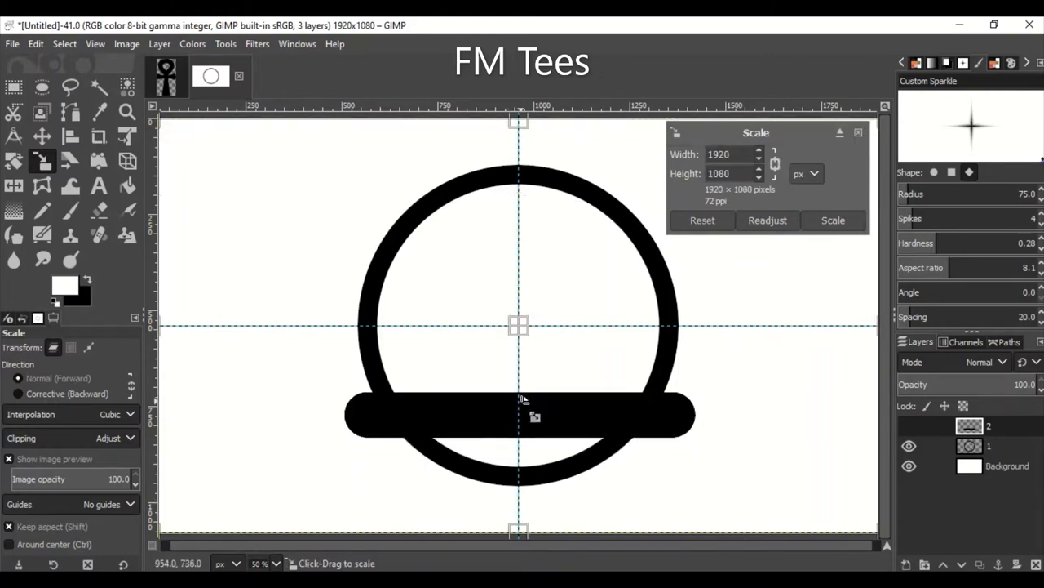
pyautogui.click(80, 527)
pyautogui.moveTo(518, 121); pyautogui.dragTo(527, 173)
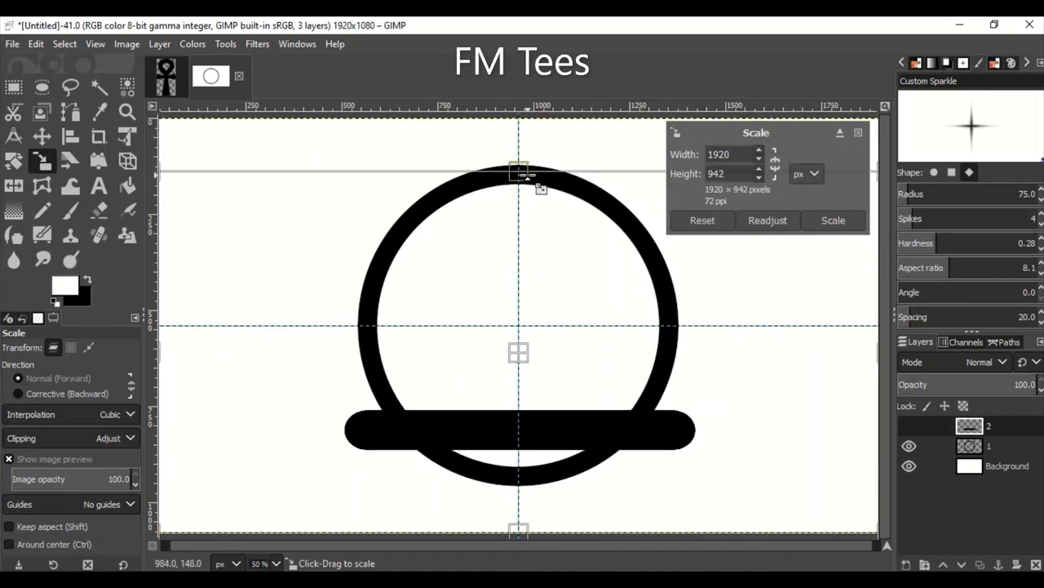
pyautogui.hotkey('ctrl', 'z')
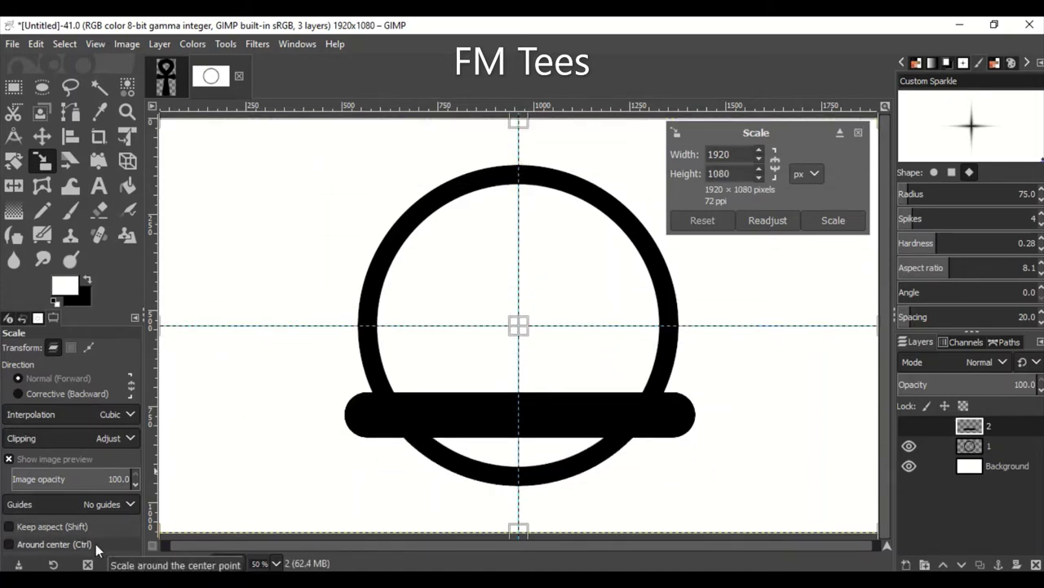
pyautogui.click(858, 132)
# Step: Crop layer 2 to its content and make the bar 118 px tall
pyautogui.click(255, 44)
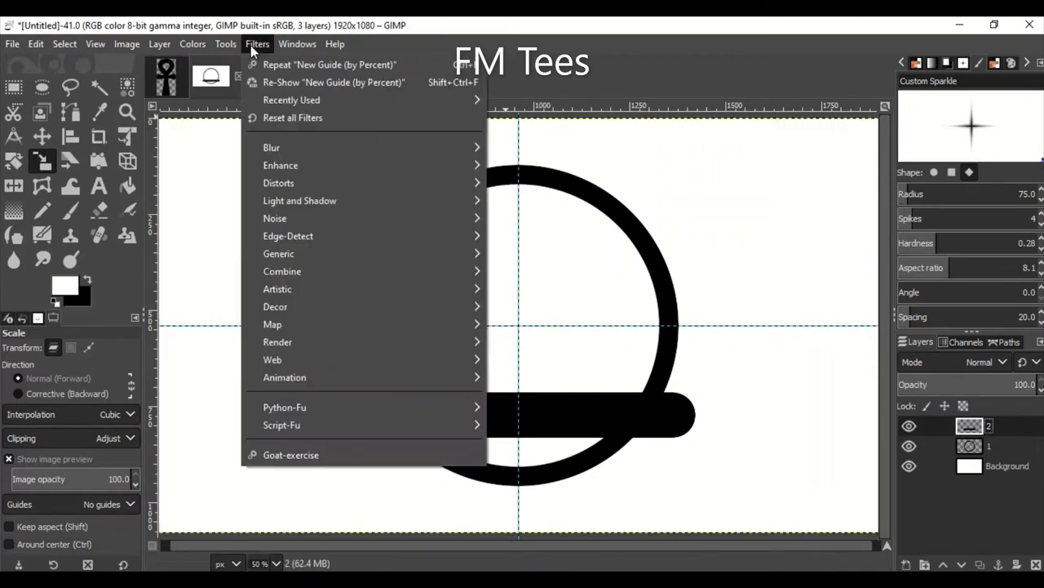
pyautogui.click(210, 352)
pyautogui.click(535, 412)
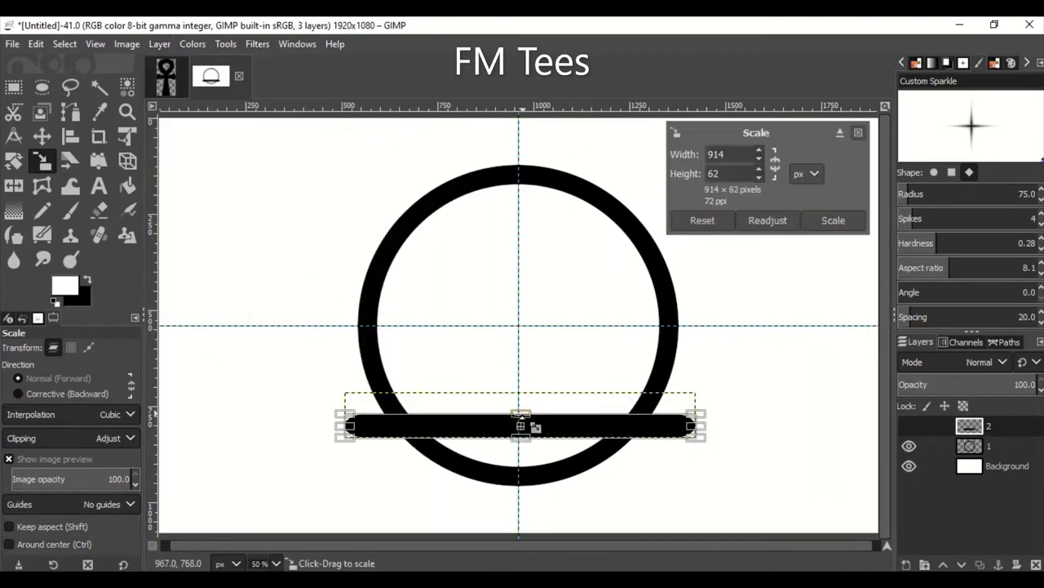
pyautogui.moveTo(532, 423); pyautogui.dragTo(535, 401)
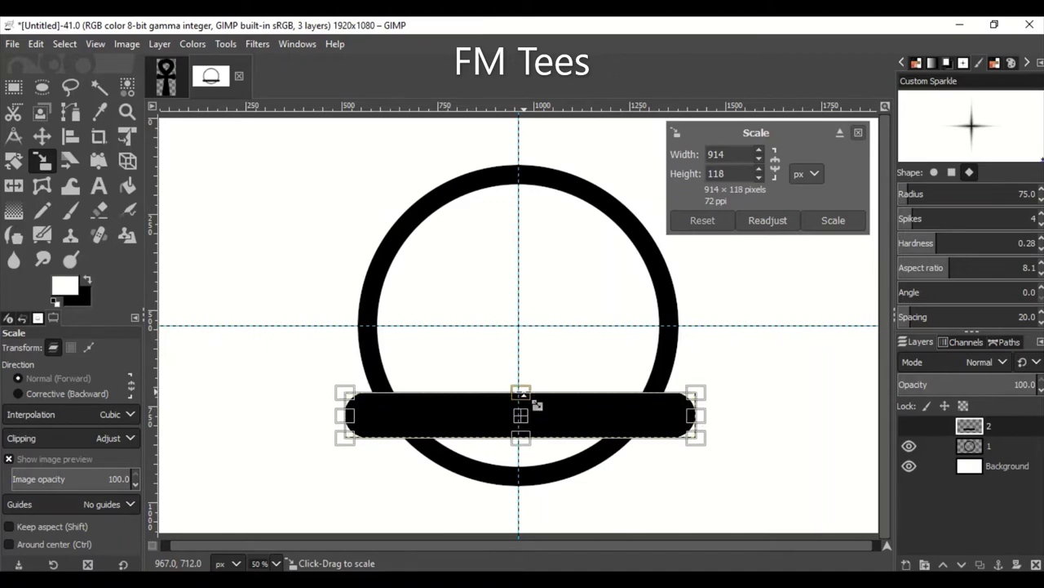
pyautogui.click(858, 132)
# Step: Reselect the bar layer and make it thinner, 914×62 px
pyautogui.click(1020, 465)
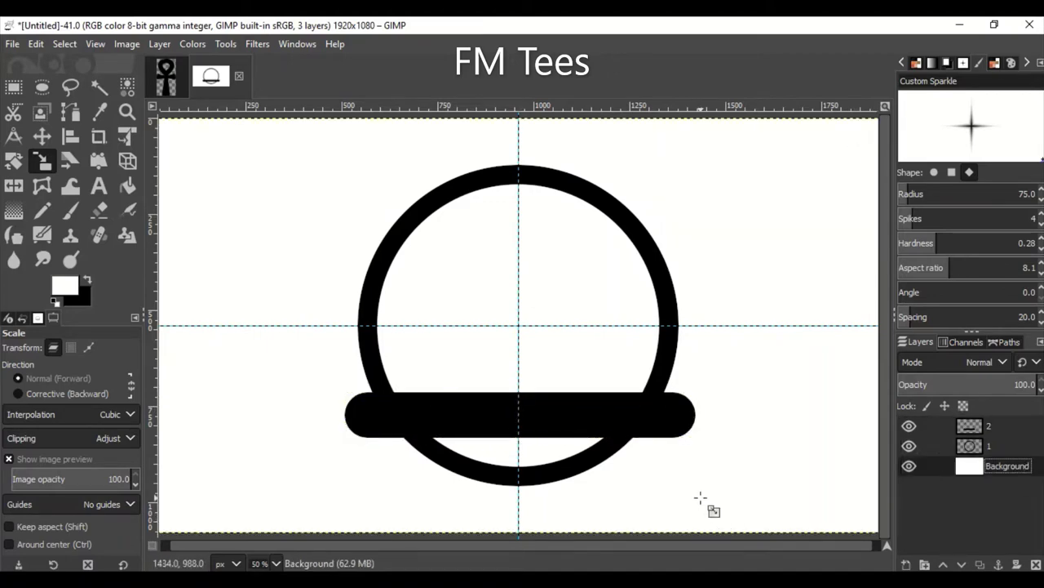
pyautogui.click(554, 394)
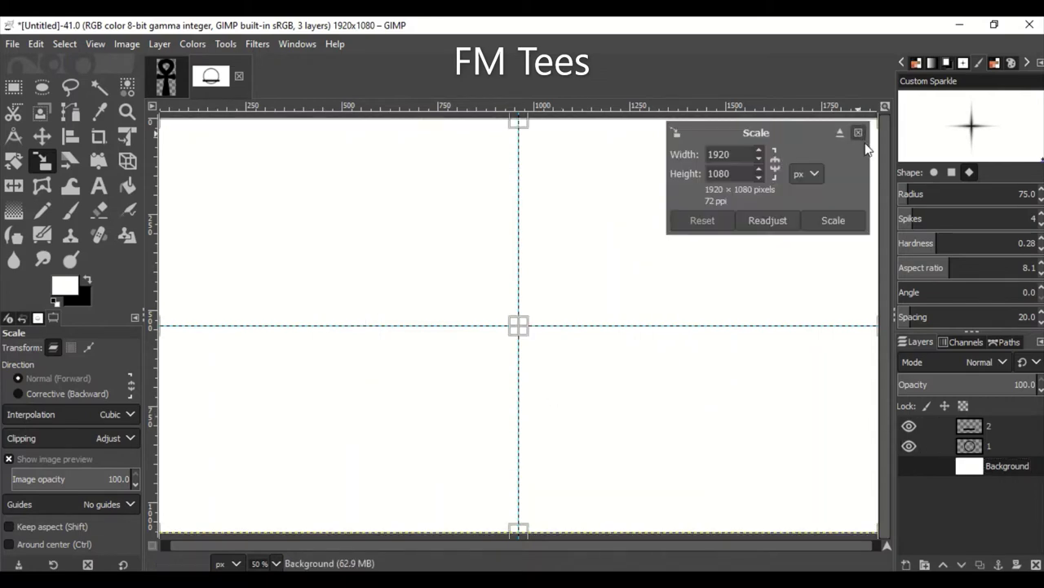
pyautogui.click(858, 132)
pyautogui.click(533, 422)
pyautogui.moveTo(534, 422); pyautogui.dragTo(523, 416)
pyautogui.press('Return')
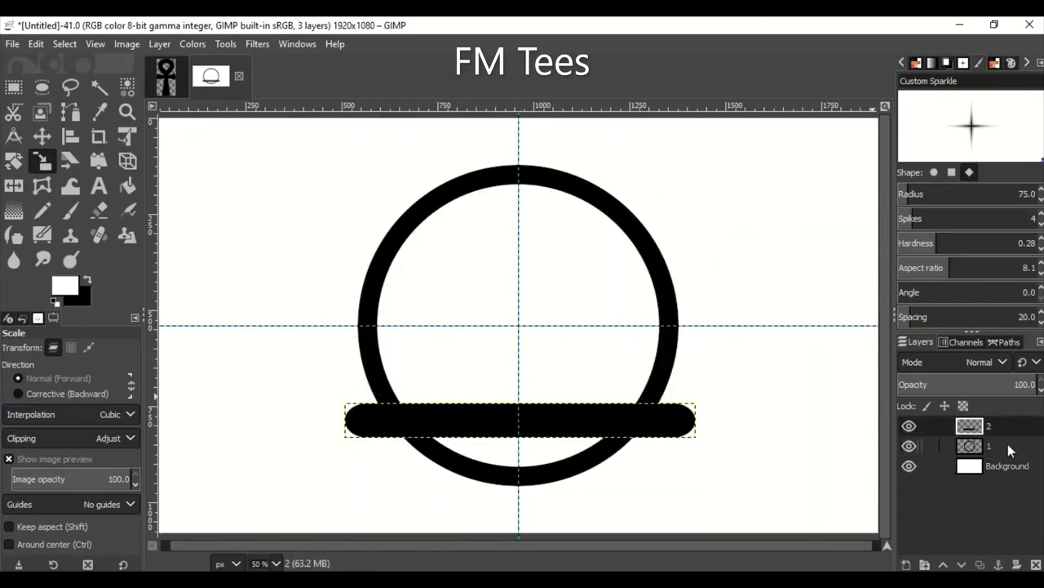
# Step: Fill a centred 500×500 circle with black on layer 3, then enlarge the selection to 640 px
pyautogui.press('e')
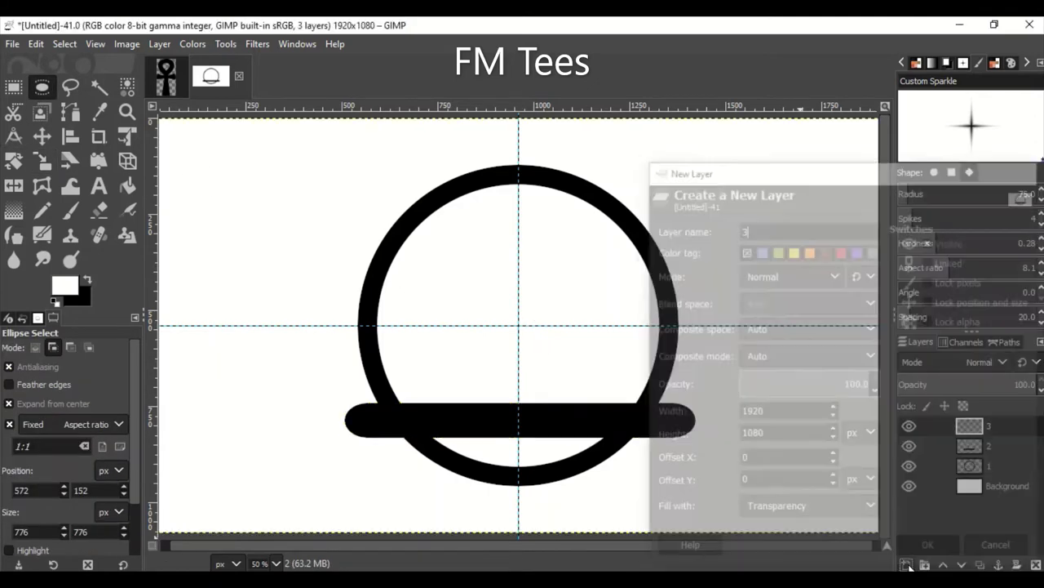
pyautogui.moveTo(534, 320); pyautogui.dragTo(581, 419)
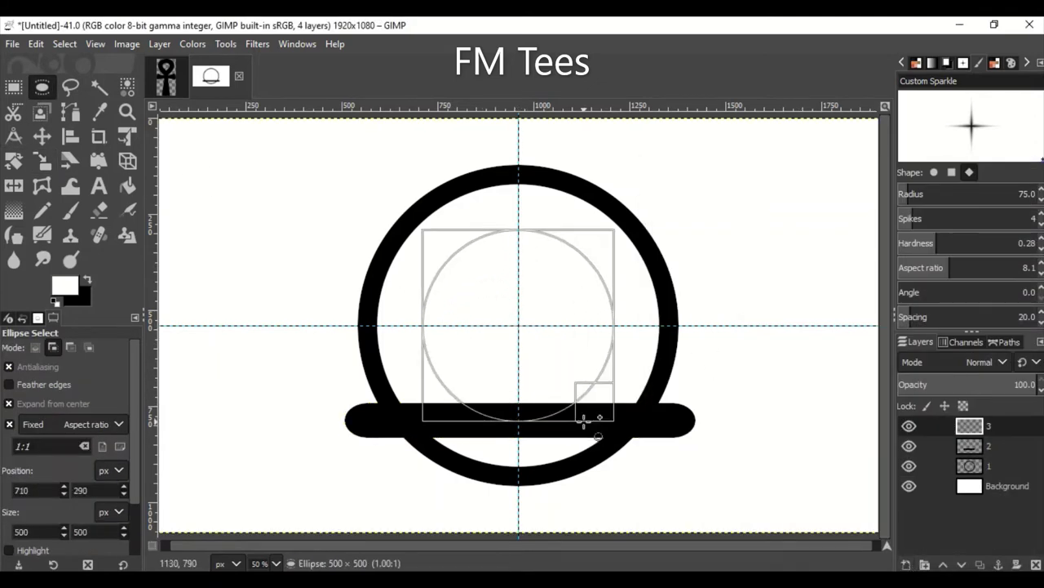
pyautogui.click(36, 43)
pyautogui.click(122, 336)
pyautogui.click(982, 485)
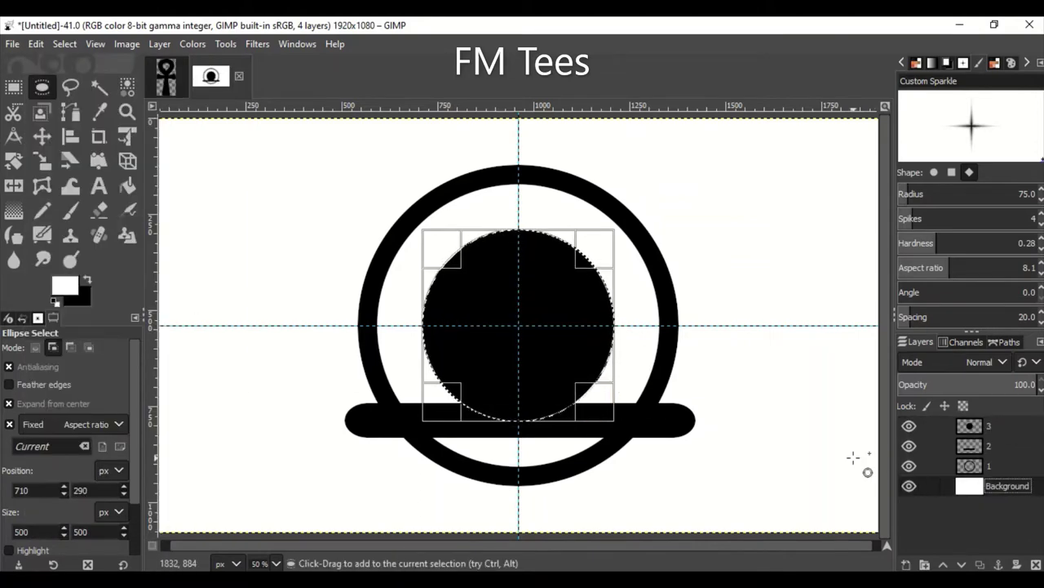
pyautogui.moveTo(590, 414); pyautogui.dragTo(621, 445)
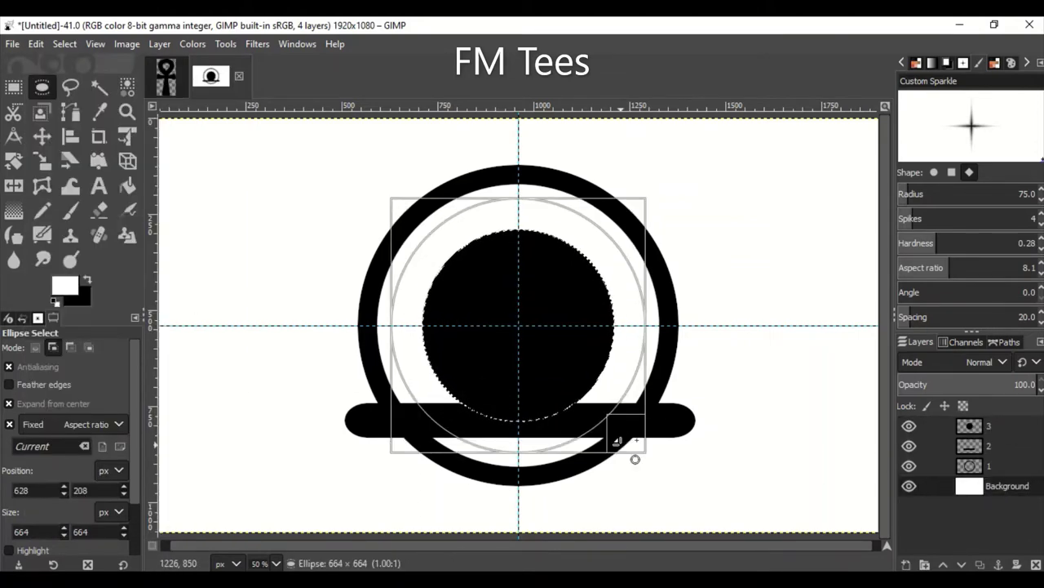
pyautogui.moveTo(635, 458); pyautogui.dragTo(631, 449)
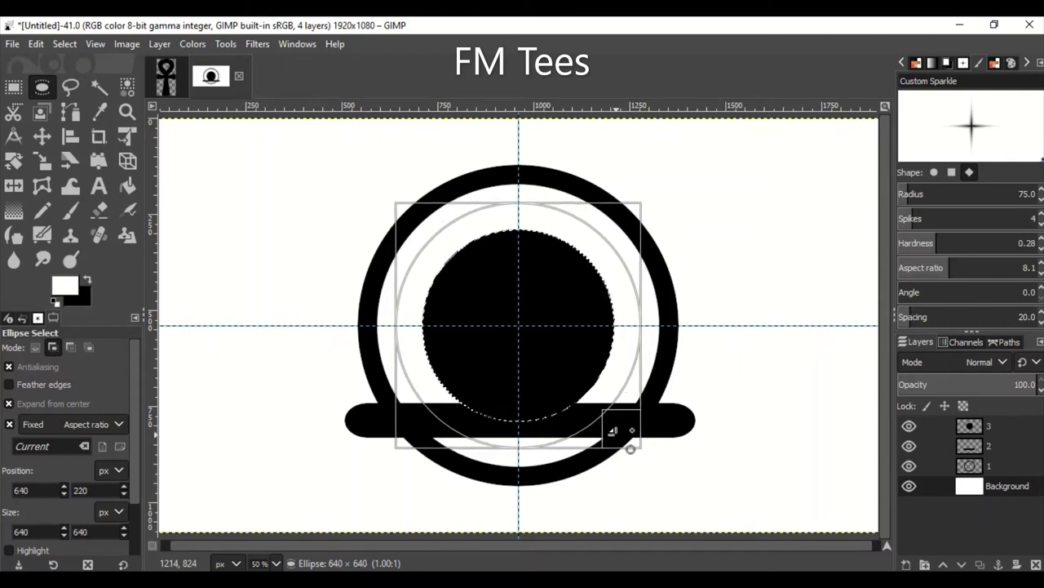
# Step: Restore the 664 px circle selection and fill it with black on new layer 4
pyautogui.hotkey('ctrl', 'z')
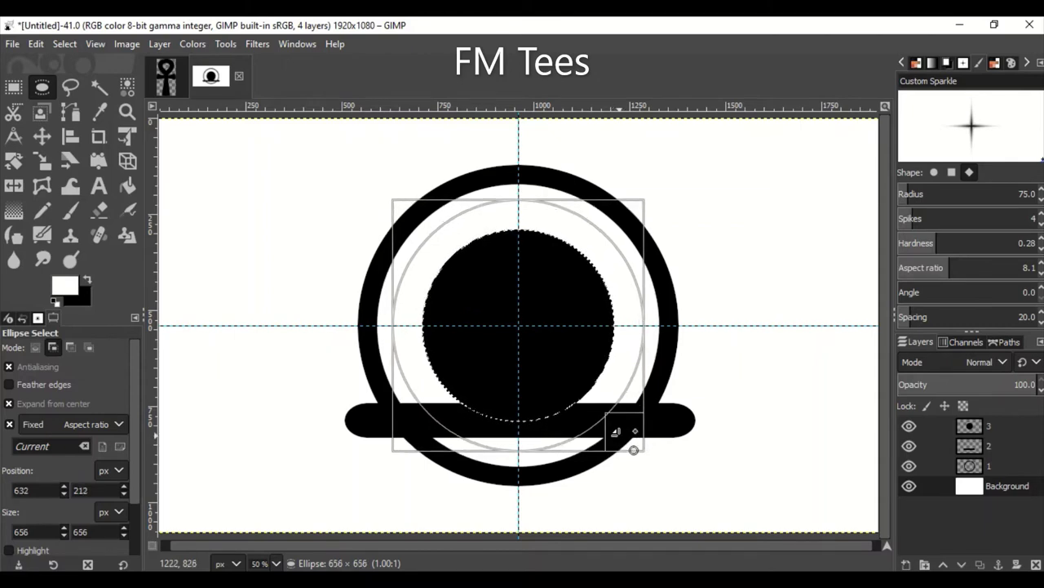
pyautogui.hotkey('shift', 'ctrl', 'n')
pyautogui.press('Return')
pyautogui.click(36, 44)
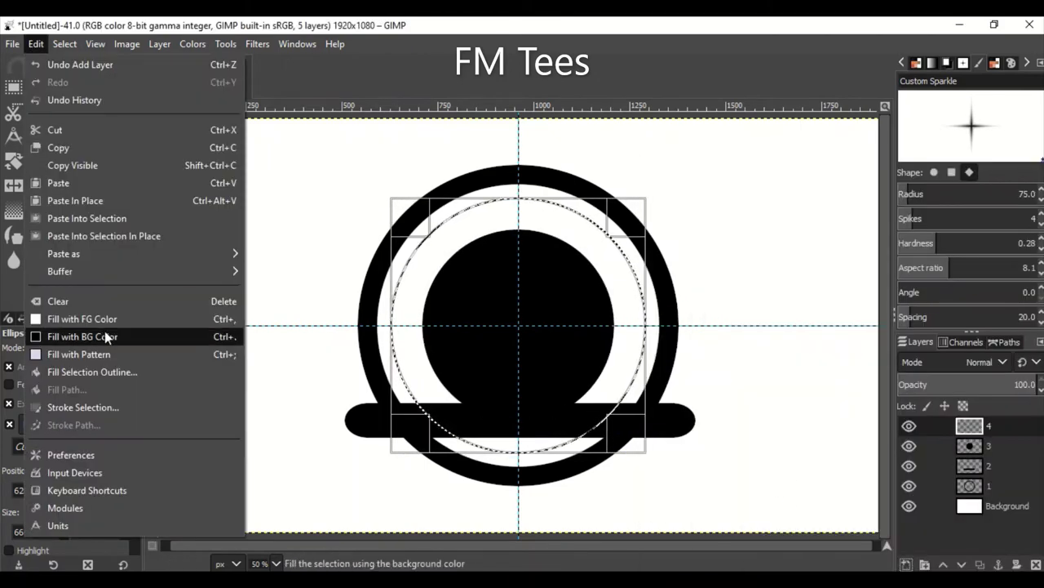
pyautogui.click(100, 335)
# Step: Shrink the selection slightly and delete its inside to leave a thin ring, then deselect
pyautogui.moveTo(636, 457); pyautogui.dragTo(634, 448)
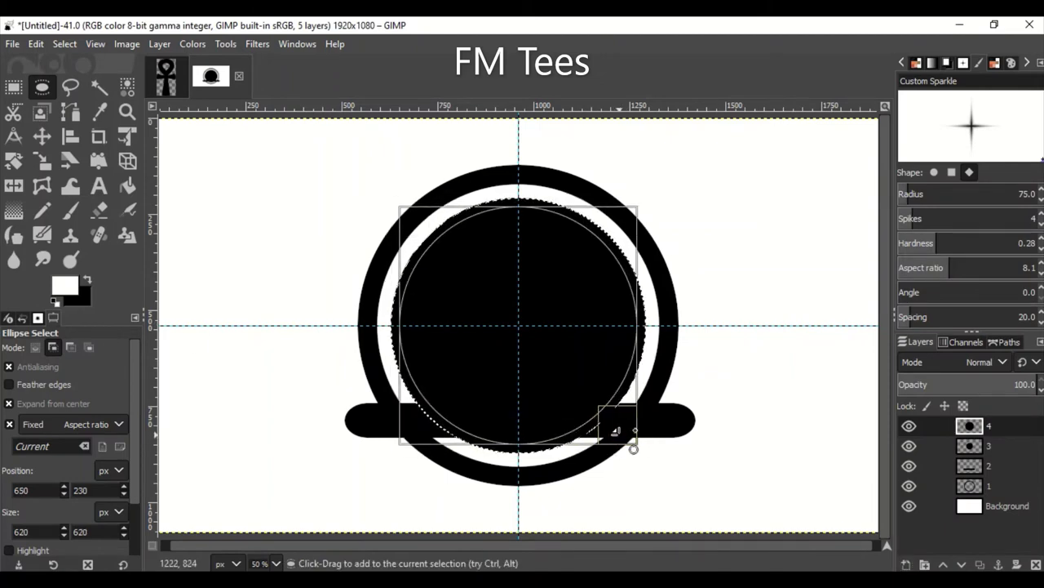
pyautogui.press('Return')
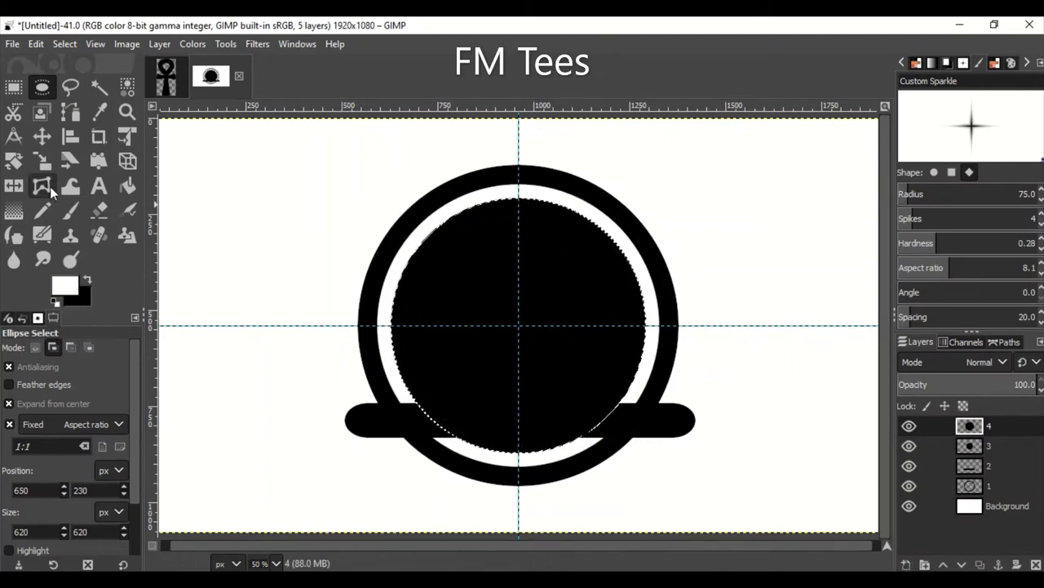
pyautogui.hotkey('shift', 's')
pyautogui.click(588, 368)
pyautogui.moveTo(644, 454); pyautogui.dragTo(644, 447)
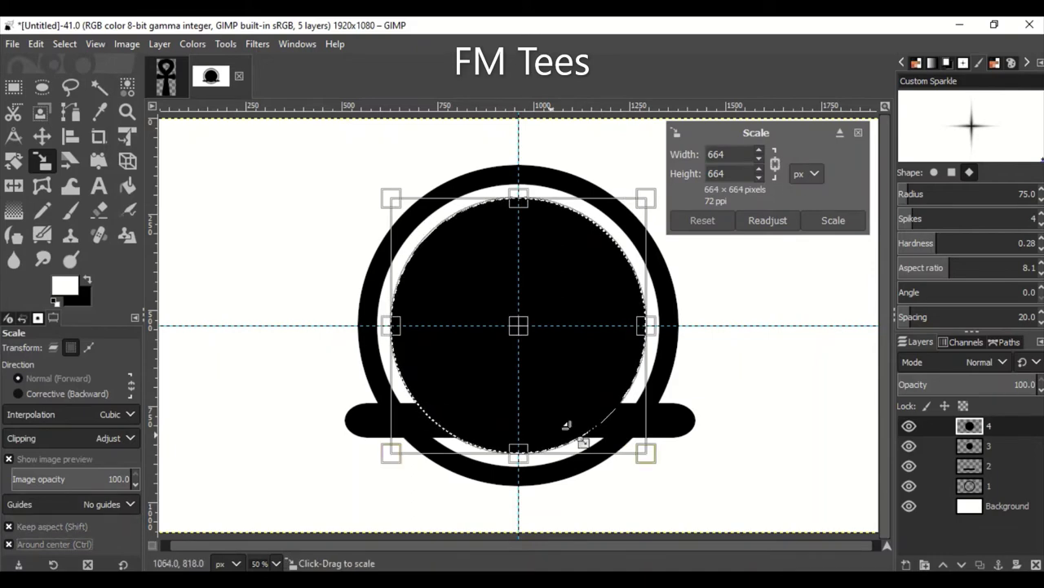
pyautogui.press('Return')
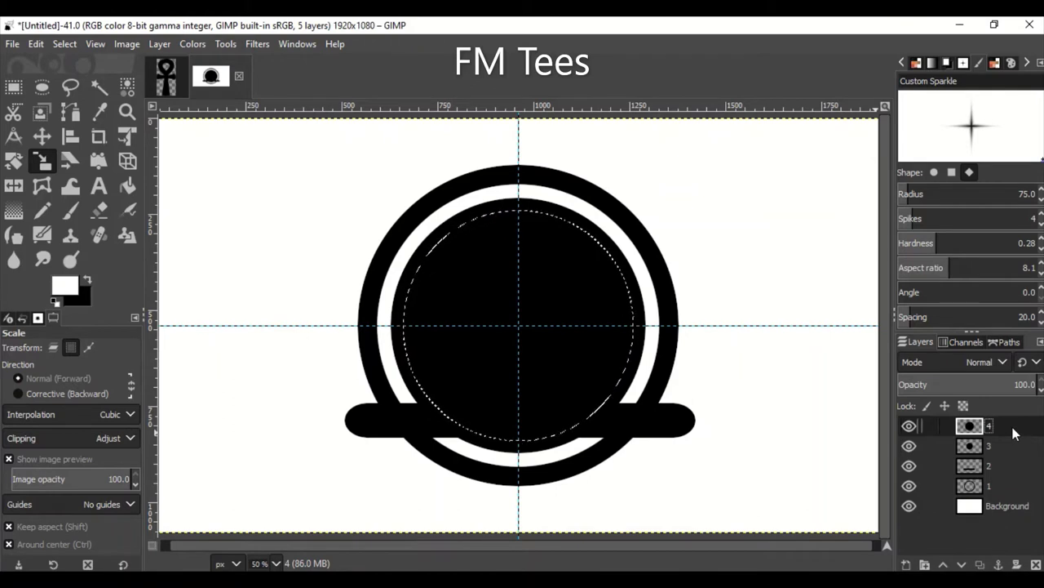
pyautogui.press('Delete')
pyautogui.hotkey('ctrl', 'shift', 'a')
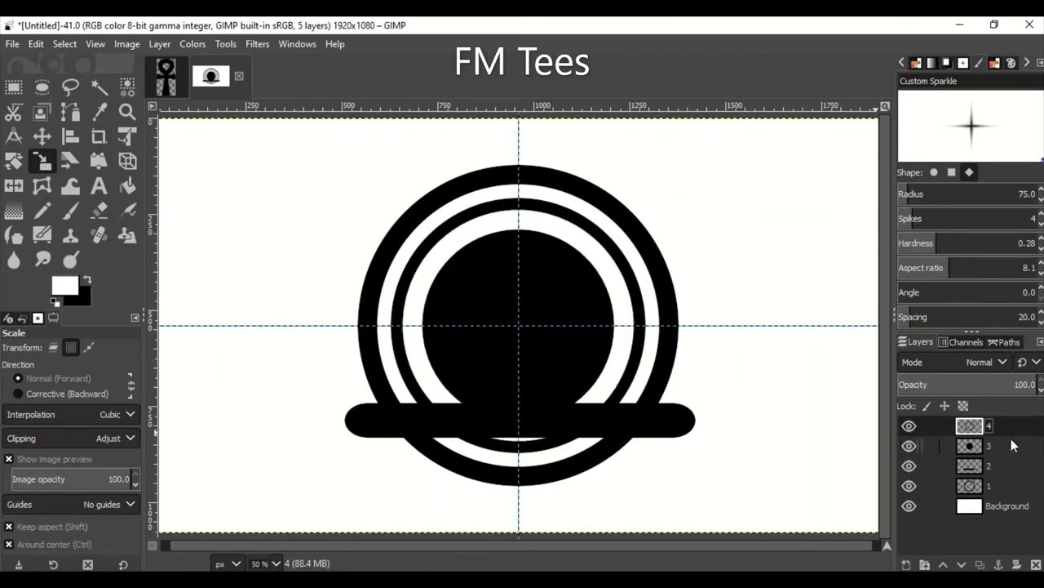
# Step: Delete the inner ring's arc below the bar using a rounded rectangle selection, then deselect
pyautogui.click(13, 89)
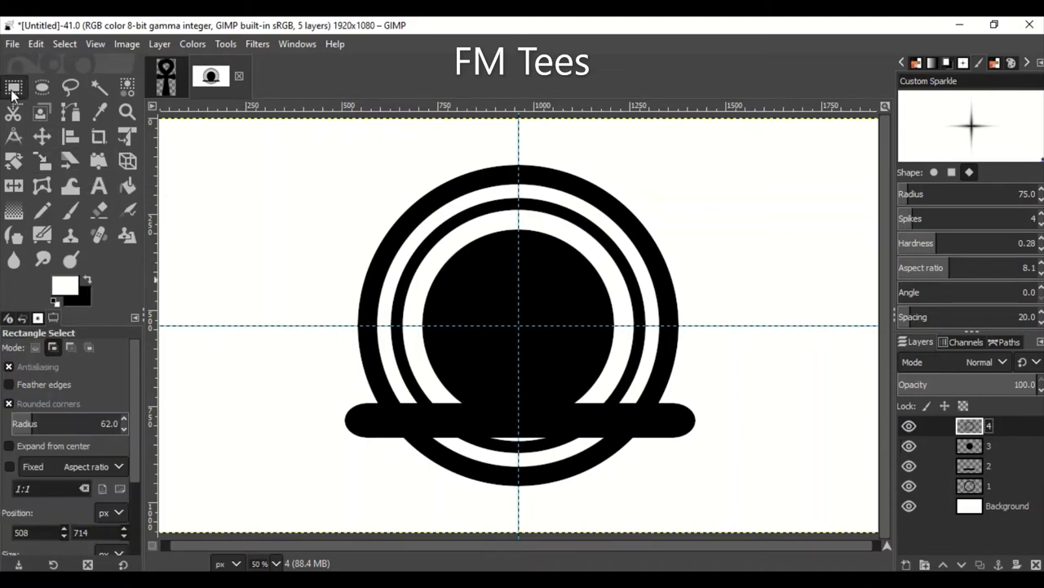
pyautogui.click(35, 347)
pyautogui.moveTo(444, 420); pyautogui.dragTo(593, 460)
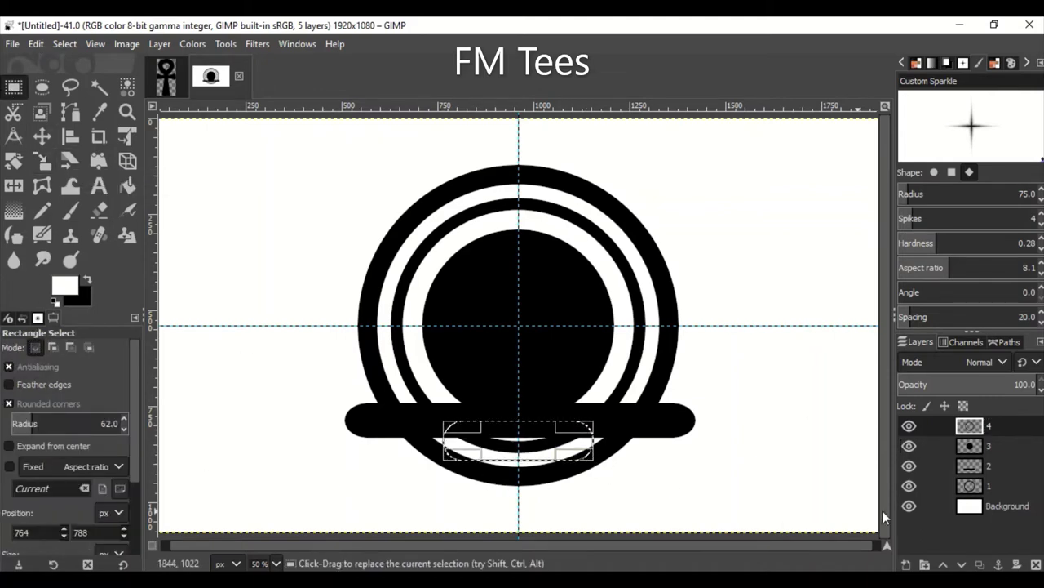
pyautogui.press('Delete')
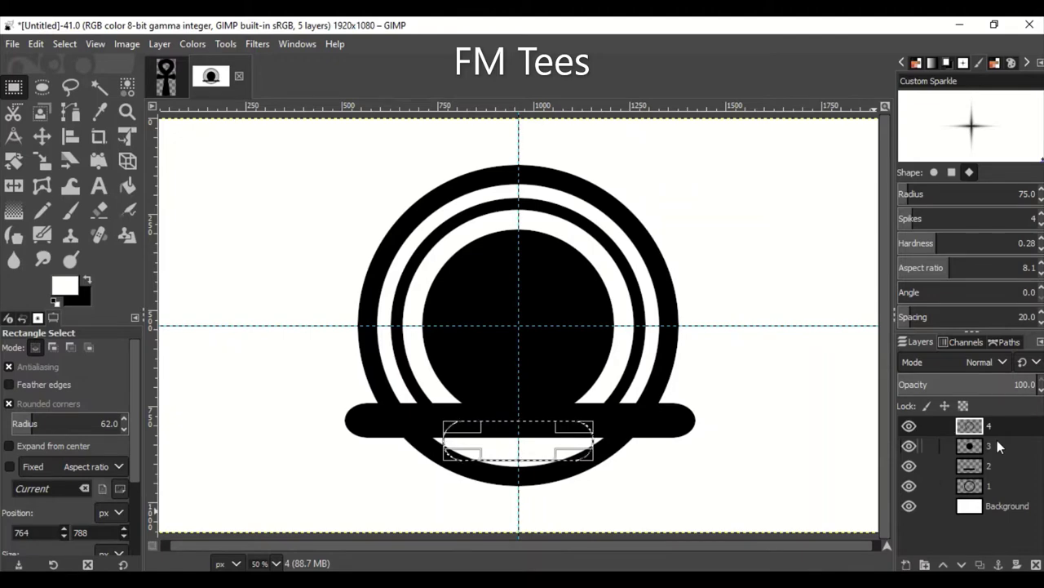
pyautogui.hotkey('ctrl', 'shift', 'a')
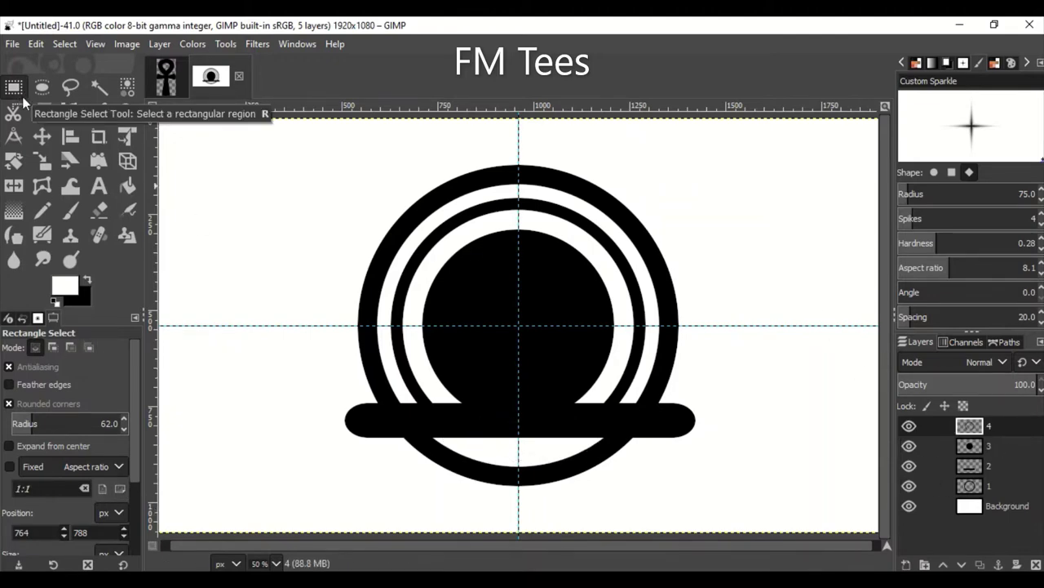
# Step: Add two more vertical guides by percentage beside the centre guide
pyautogui.click(64, 43)
pyautogui.moveTo(146, 426)
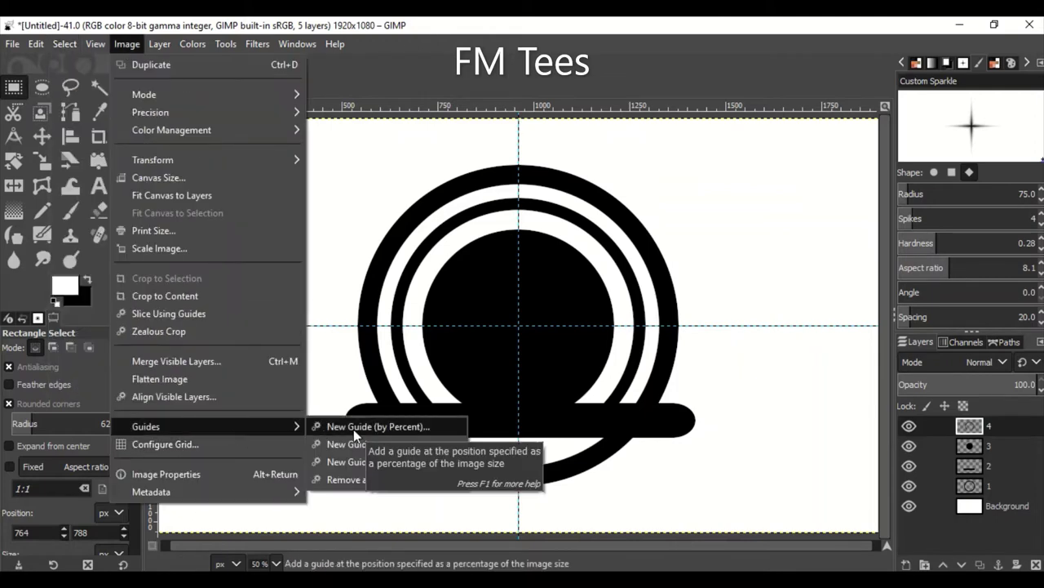
pyautogui.click(353, 428)
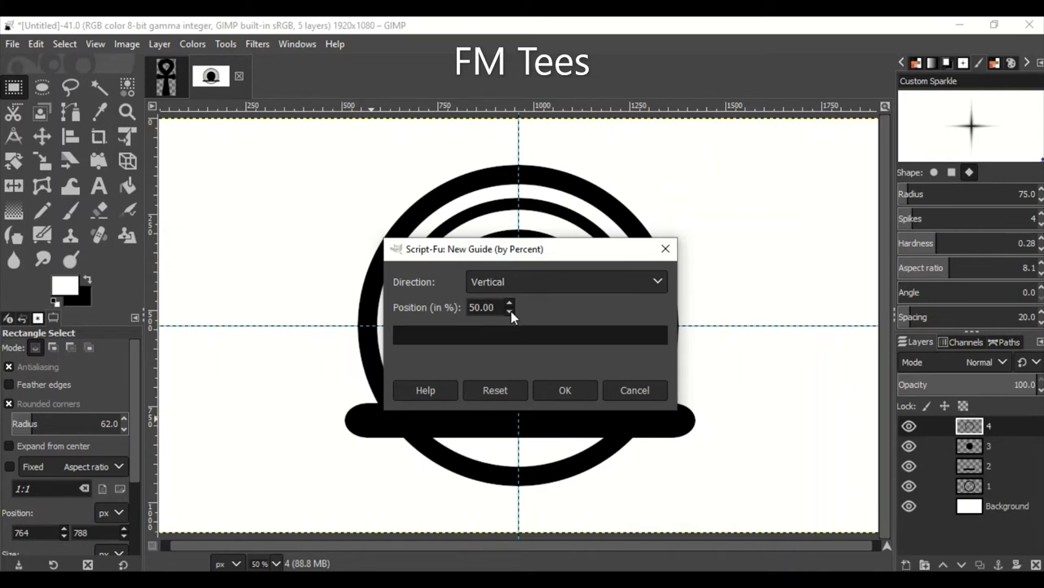
pyautogui.click(557, 387)
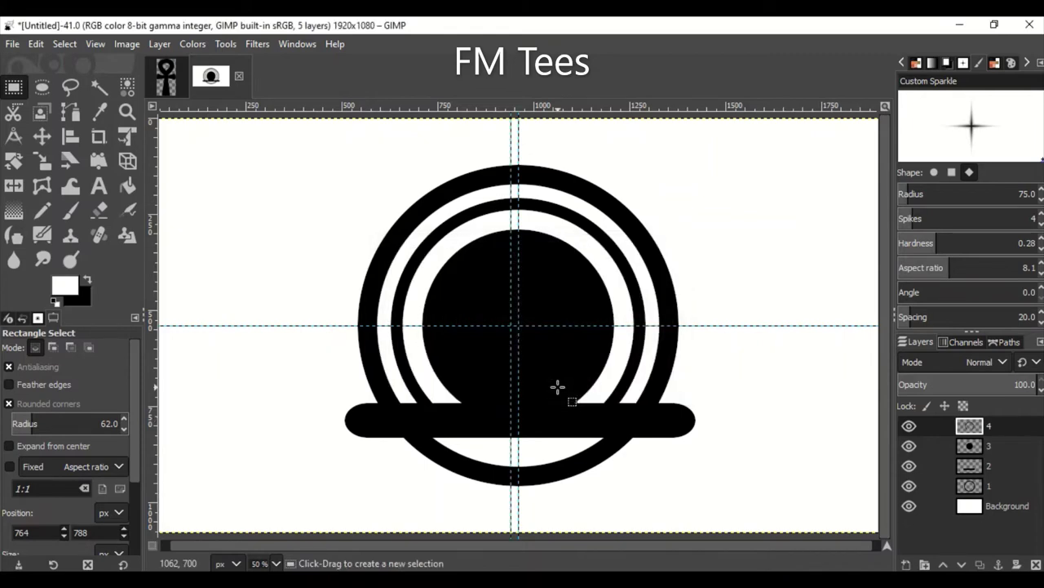
pyautogui.click(64, 43)
pyautogui.click(359, 425)
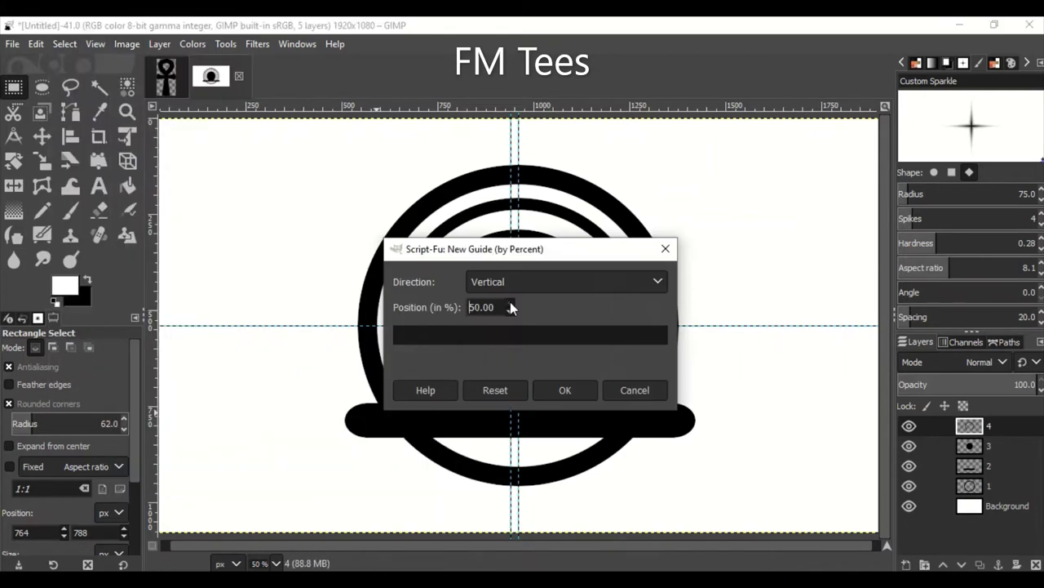
pyautogui.click(558, 386)
# Step: Add a horizontal guide at 51% next to the centre guide
pyautogui.click(127, 47)
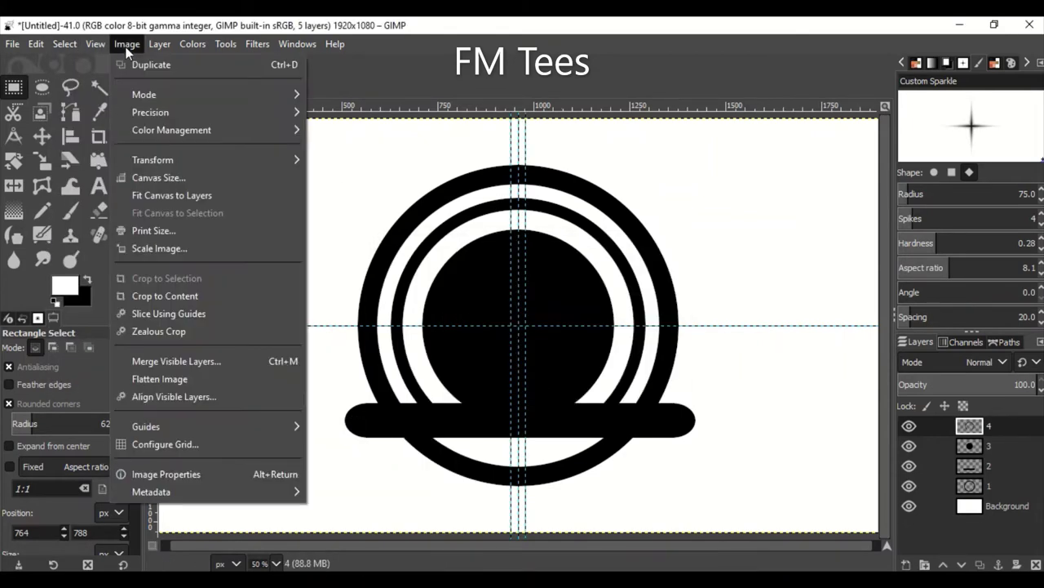
pyautogui.click(359, 426)
pyautogui.click(582, 280)
pyautogui.click(572, 282)
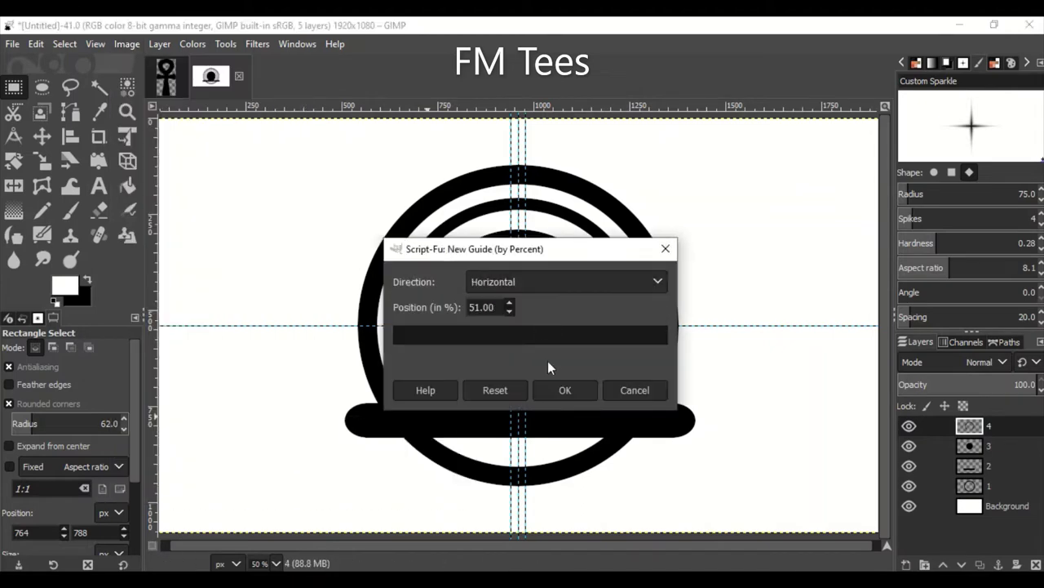
pyautogui.click(562, 390)
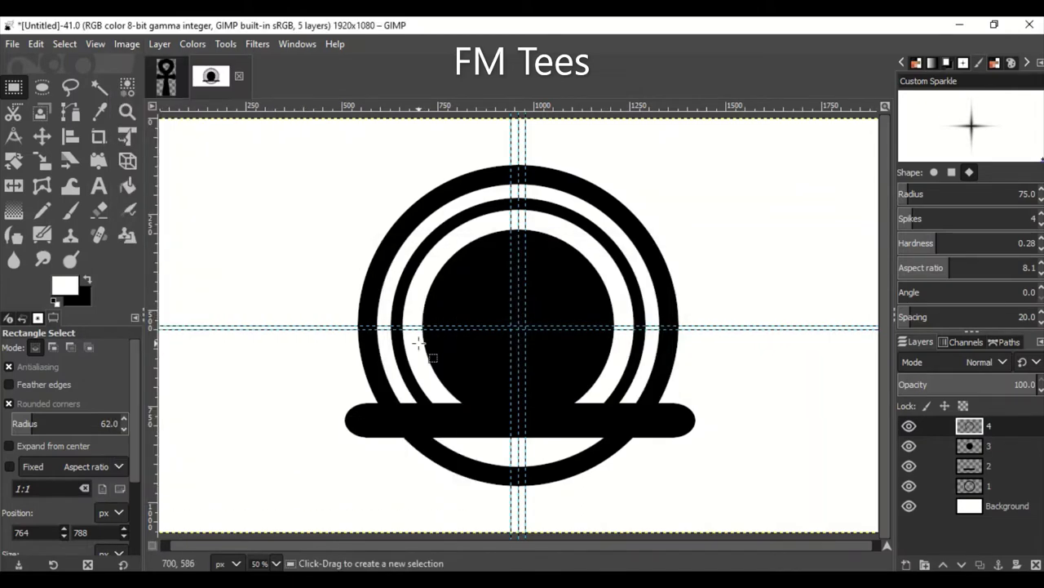
pyautogui.scroll(2, 465, 367)
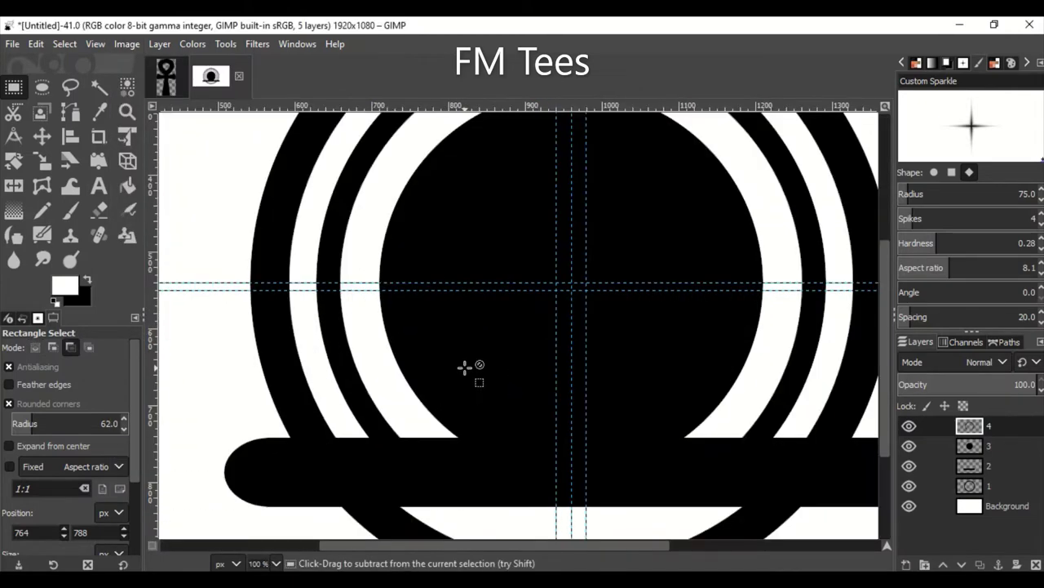
pyautogui.scroll(-1, 465, 368)
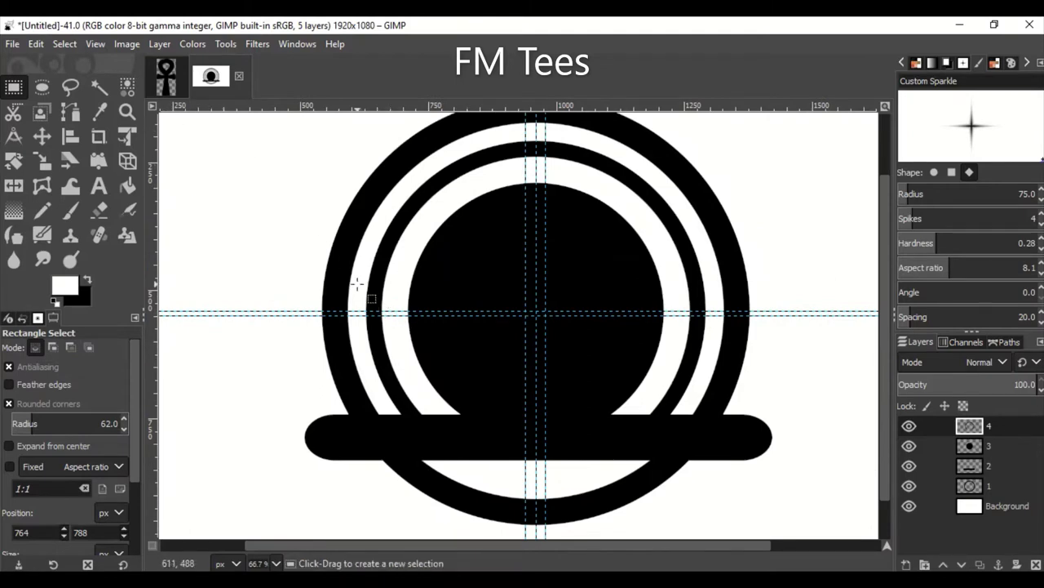
# Step: Add another horizontal guide and zoom in and out to inspect the emblem
pyautogui.click(127, 43)
pyautogui.click(359, 431)
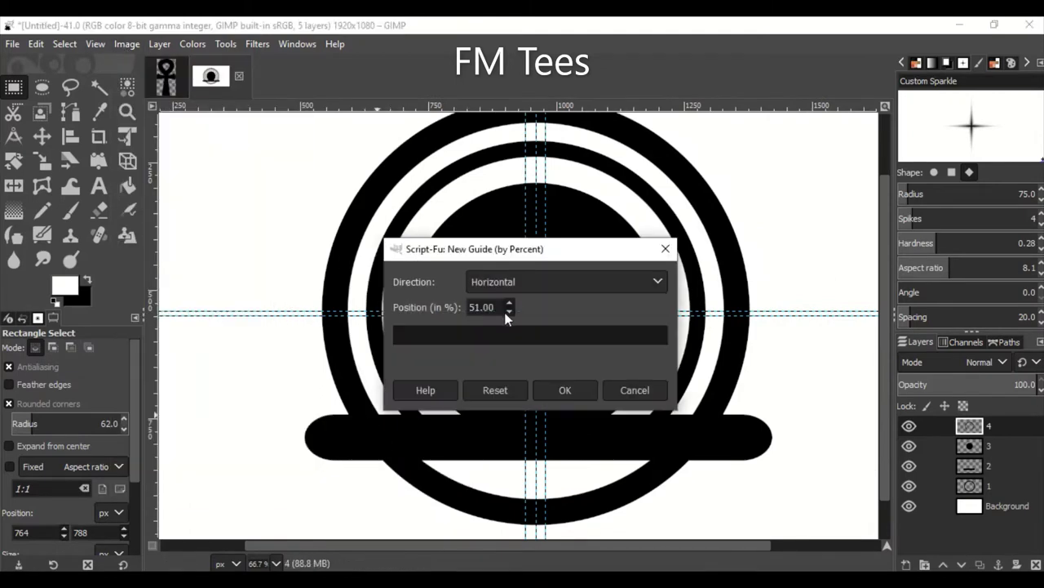
pyautogui.click(557, 390)
pyautogui.scroll(3, 440, 335)
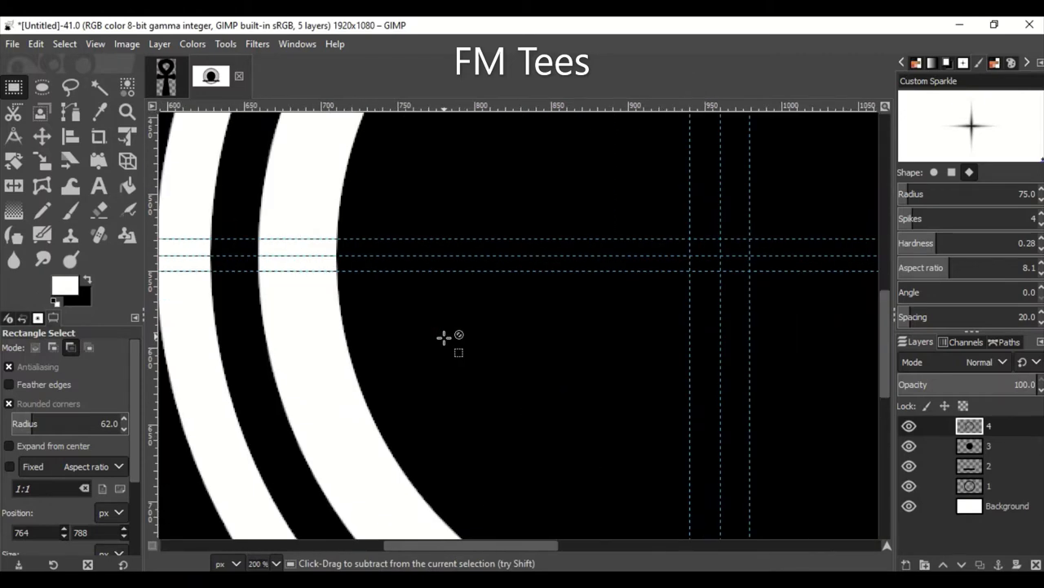
pyautogui.scroll(-1, 444, 335)
pyautogui.scroll(-1, 444, 335)
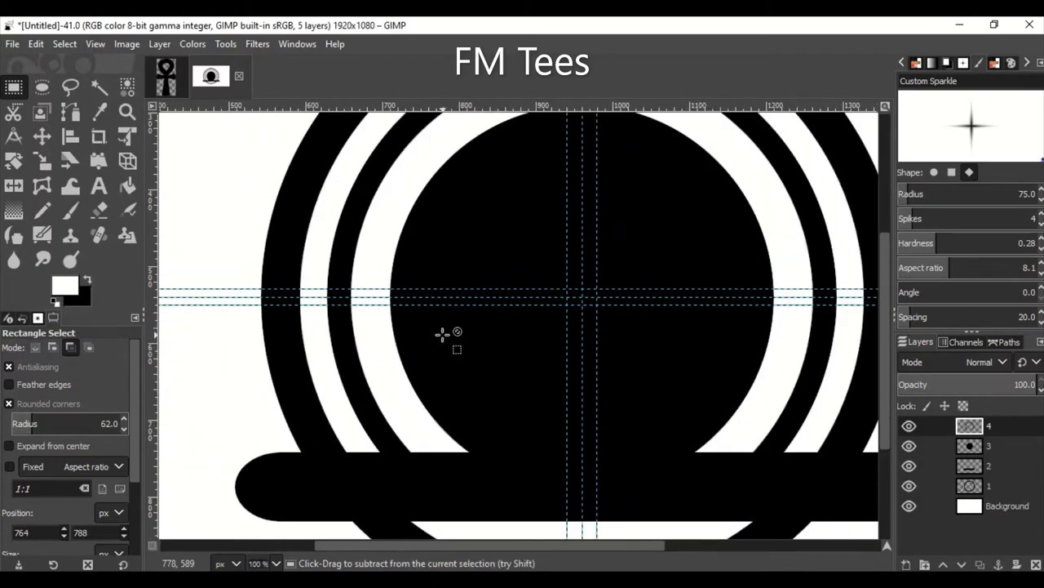
pyautogui.scroll(-2, 443, 336)
pyautogui.scroll(3, 443, 334)
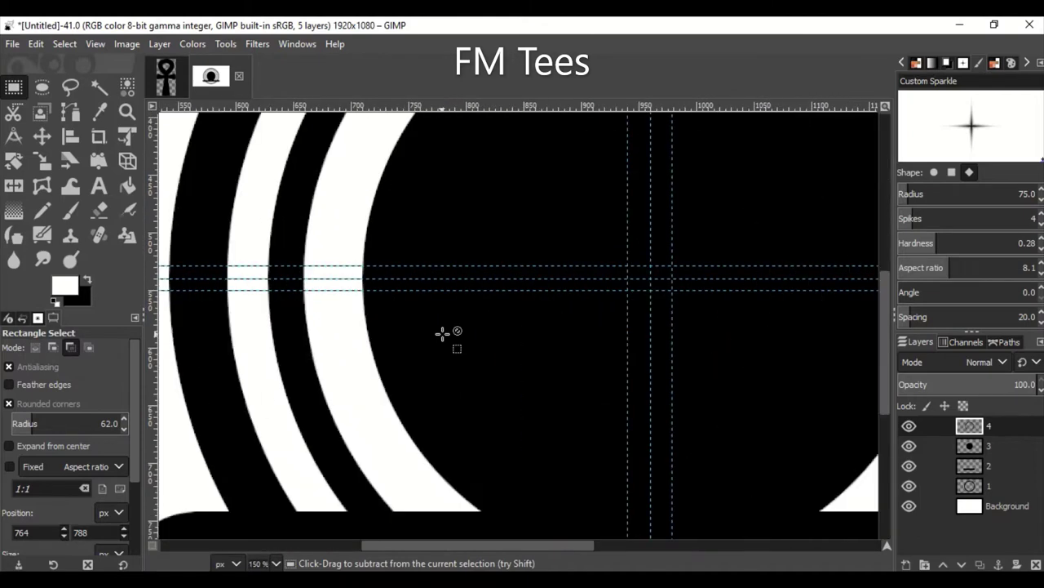
pyautogui.scroll(-1, 442, 334)
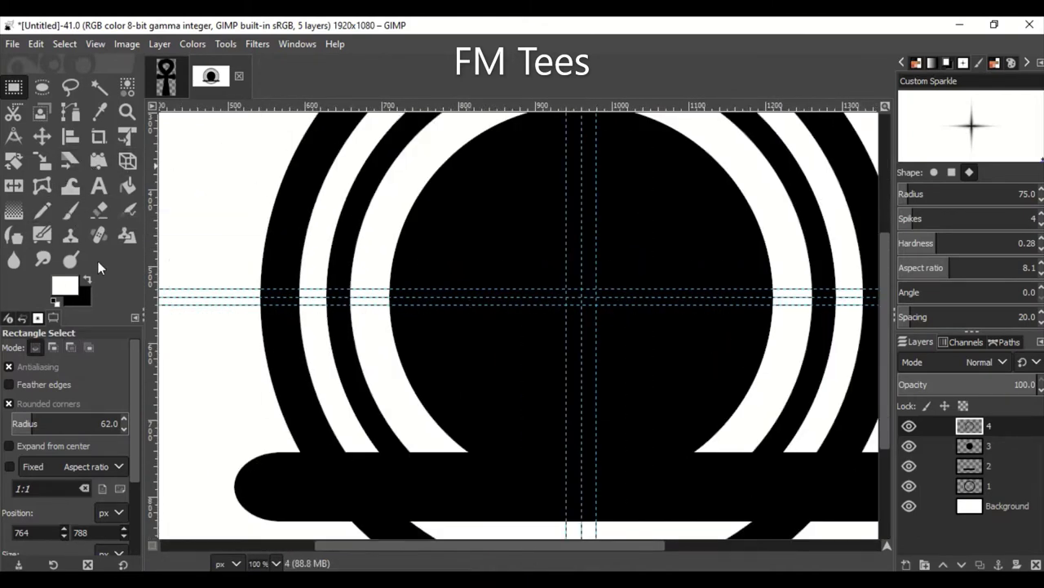
pyautogui.click(16, 138)
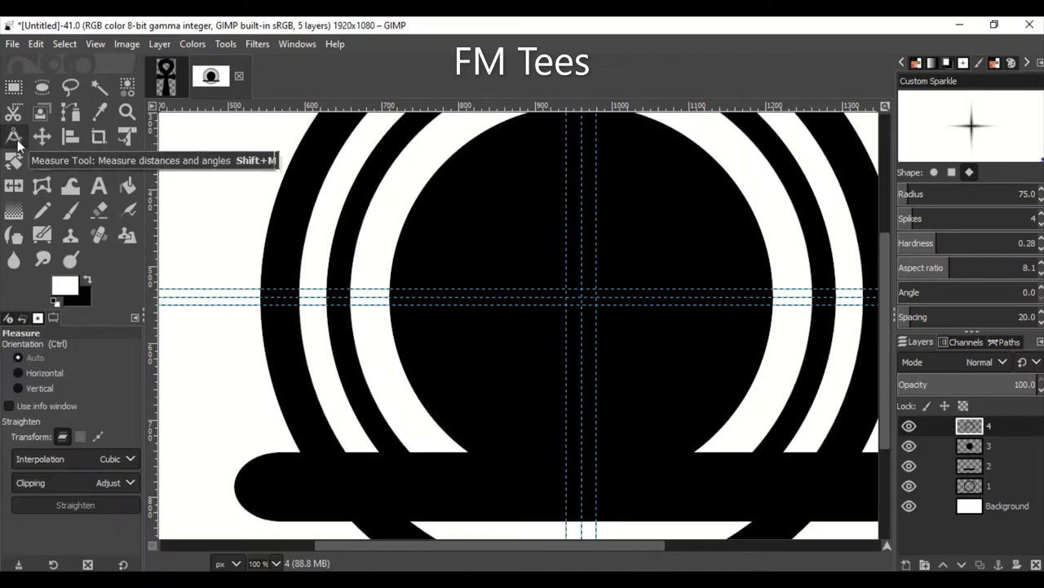
pyautogui.moveTo(566, 211)
pyautogui.mouseDown()
pyautogui.moveTo(592, 227)
pyautogui.moveTo(583, 202)
pyautogui.mouseUp()
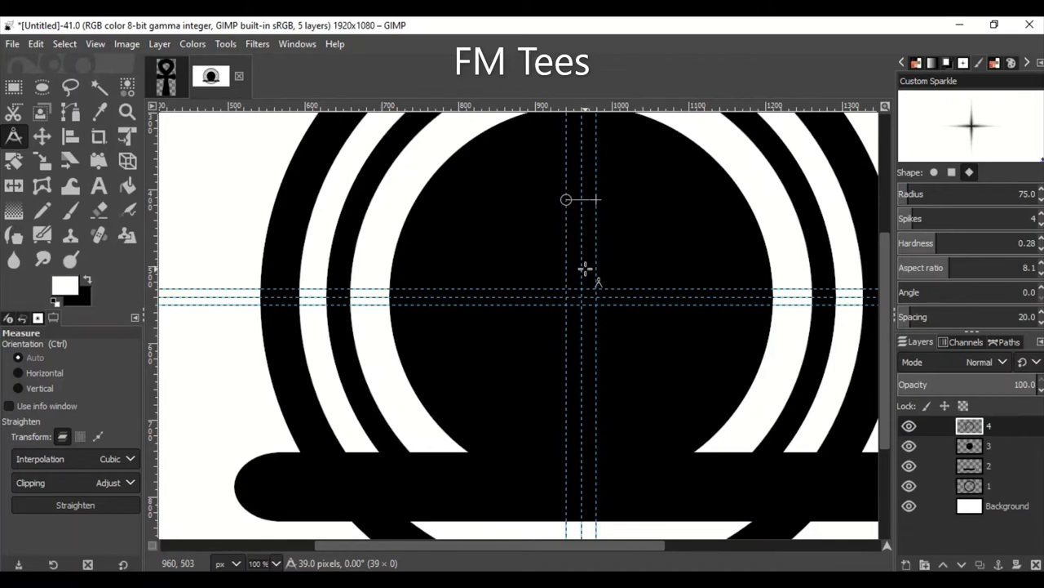
pyautogui.scroll(5, 613, 194)
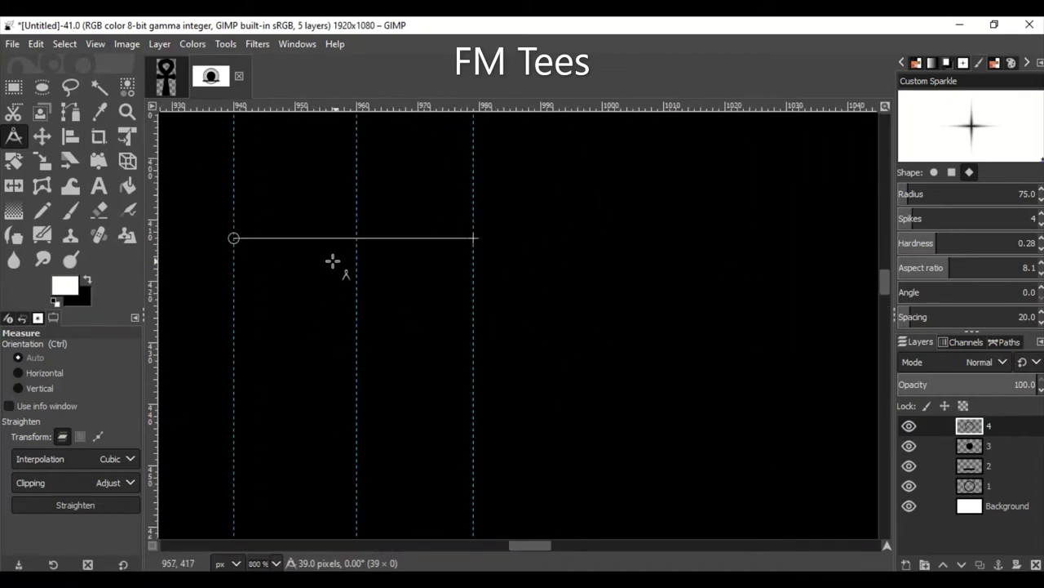
pyautogui.moveTo(356, 262); pyautogui.dragTo(473, 262)
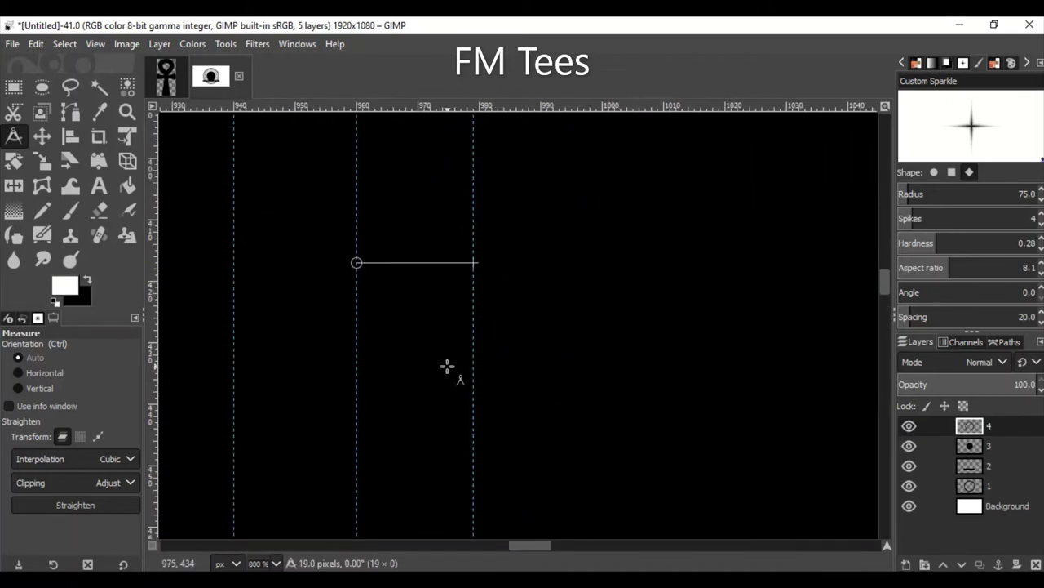
pyautogui.moveTo(235, 282); pyautogui.dragTo(357, 281)
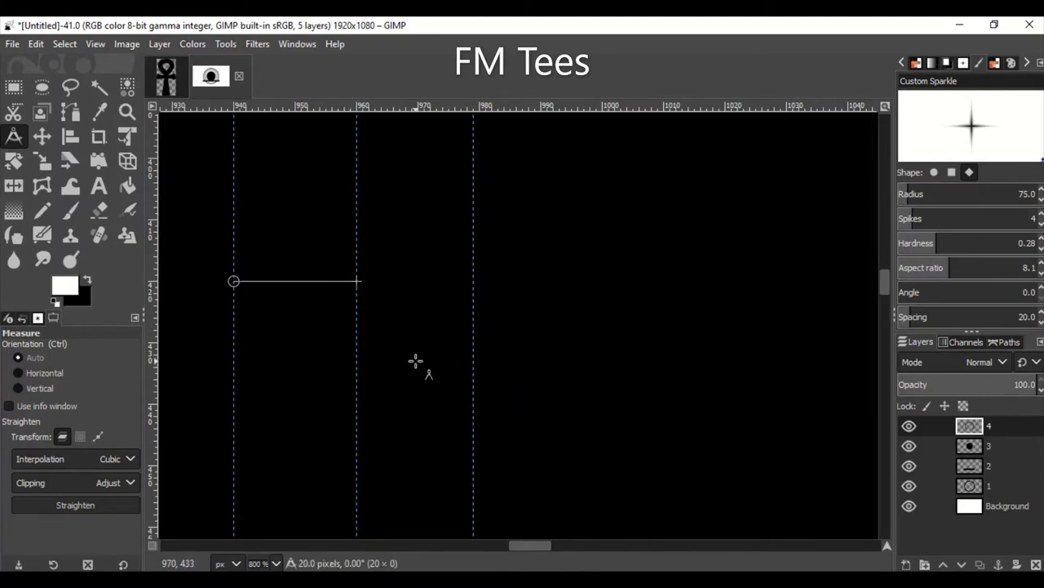
pyautogui.keyDown('ctrl'); pyautogui.scroll(-5, 343, 395); pyautogui.keyUp('ctrl')
pyautogui.keyDown('ctrl'); pyautogui.scroll(4, 431, 365); pyautogui.keyUp('ctrl')
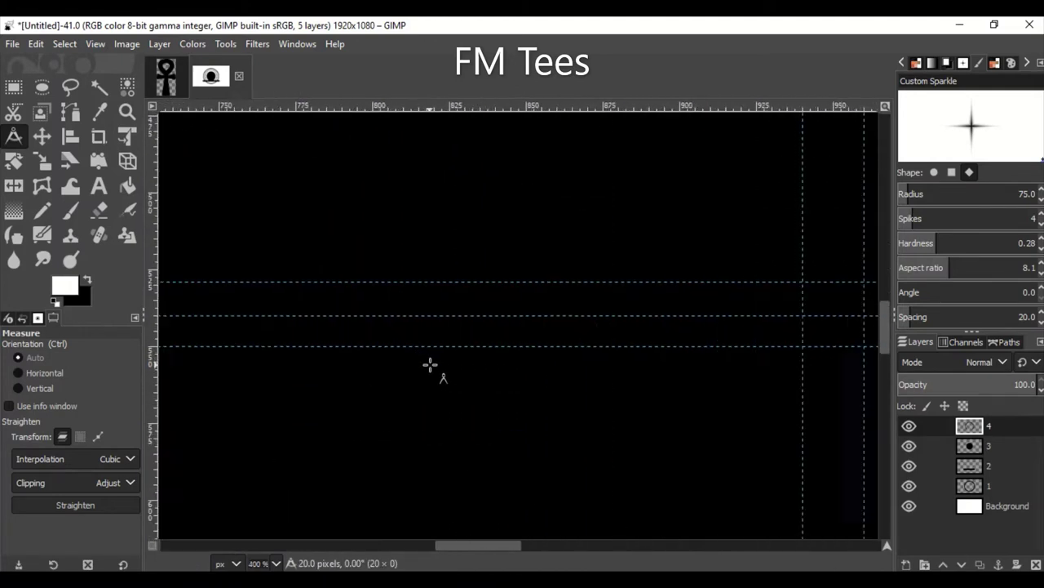
pyautogui.moveTo(394, 250); pyautogui.dragTo(393, 339)
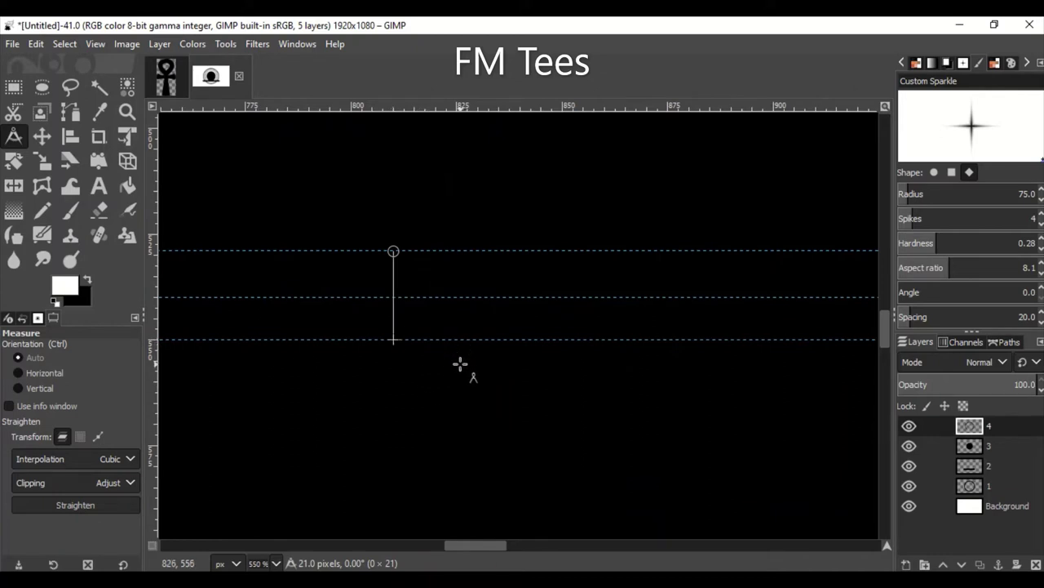
pyautogui.moveTo(433, 249); pyautogui.dragTo(499, 338)
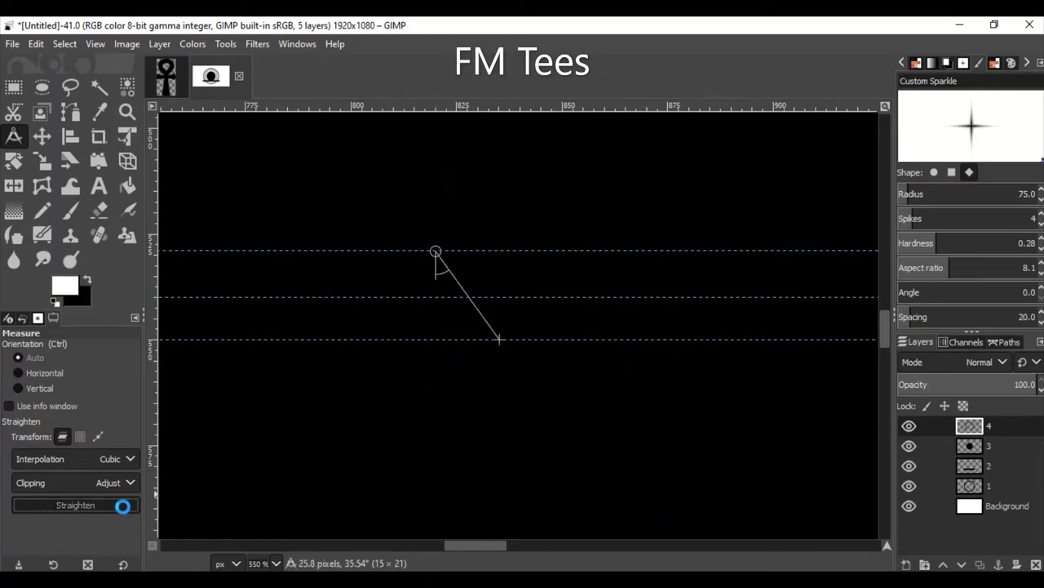
pyautogui.click(122, 504)
pyautogui.hotkey('shift', 'ctrl', 'j')
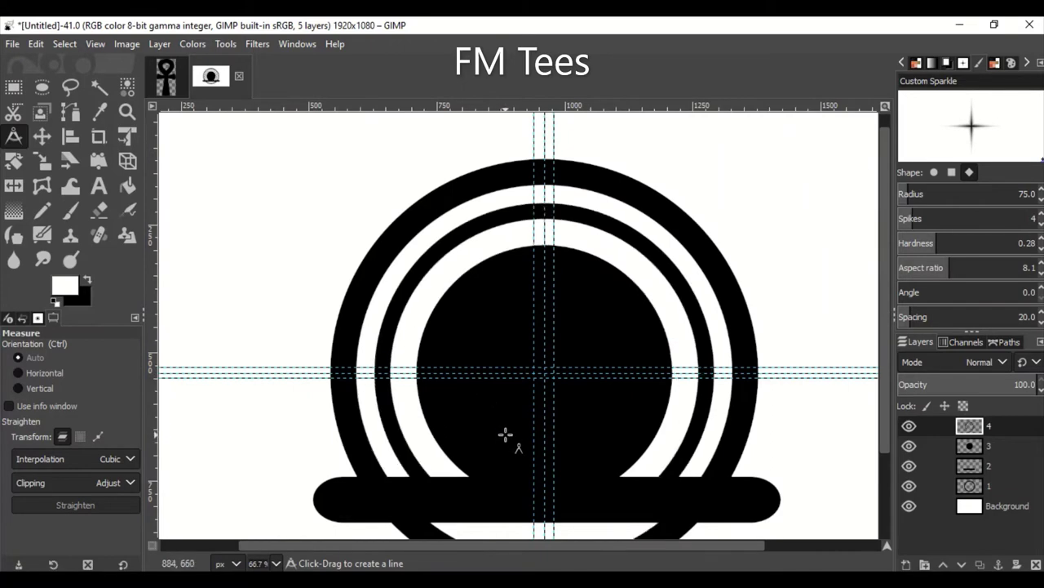
# Step: Zoom around the emblem, then switch to Rectangle Select and start a new layer
pyautogui.scroll(2, 504, 434)
pyautogui.scroll(5, 503, 434)
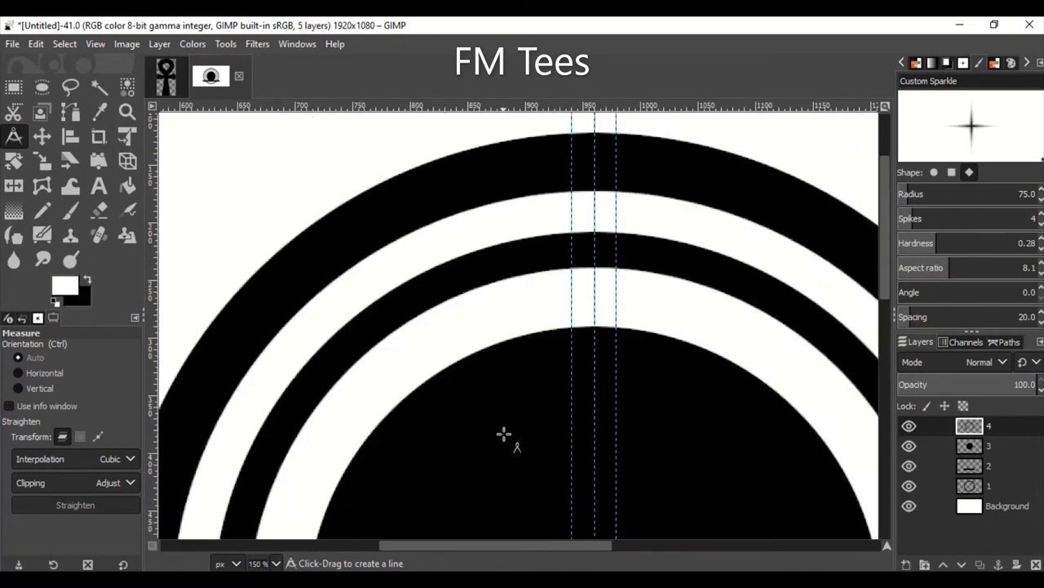
pyautogui.scroll(-2, 503, 433)
pyautogui.scroll(4, 503, 434)
pyautogui.scroll(-4, 504, 433)
pyautogui.click(42, 136)
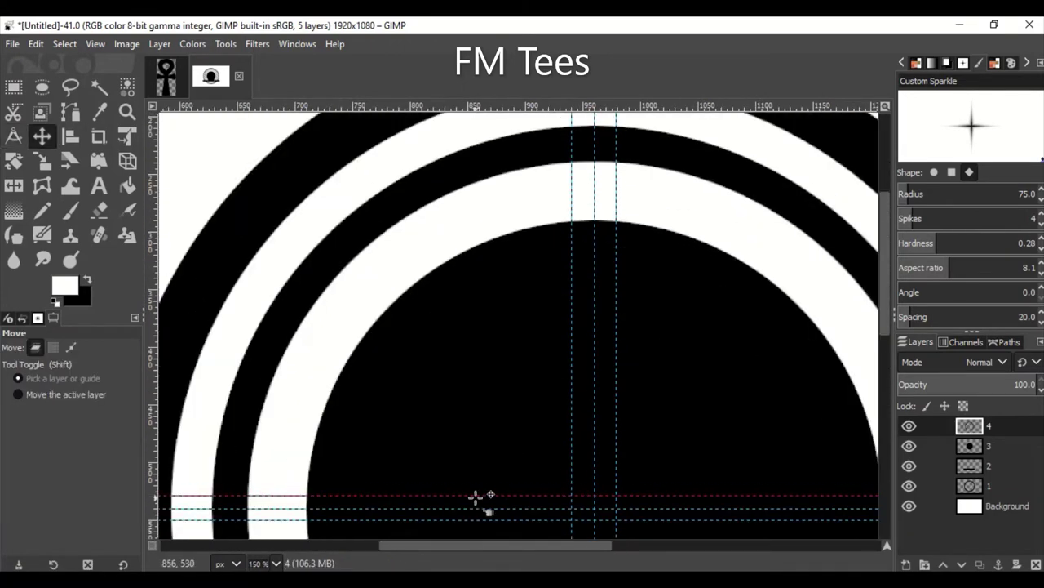
pyautogui.scroll(-3, 478, 497)
pyautogui.scroll(3, 566, 427)
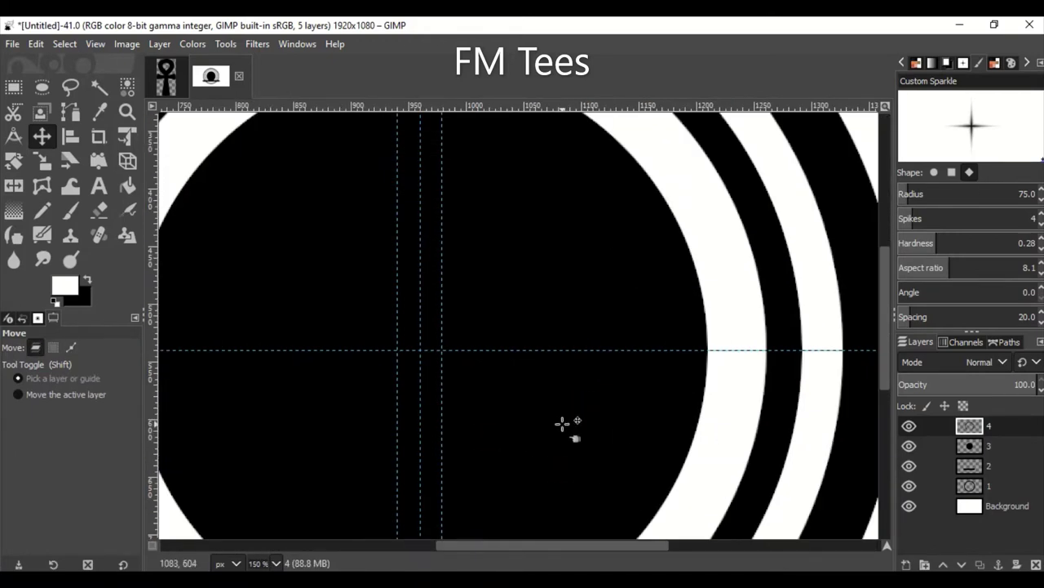
pyautogui.press('r')
pyautogui.scroll(5, 723, 450)
pyautogui.hotkey('shift', 'ctrl', 'n')
# Step: Name the layer 5 and fill a square-cornered strip over the ring tops between the guides with black
pyautogui.write('5')
pyautogui.press('Return')
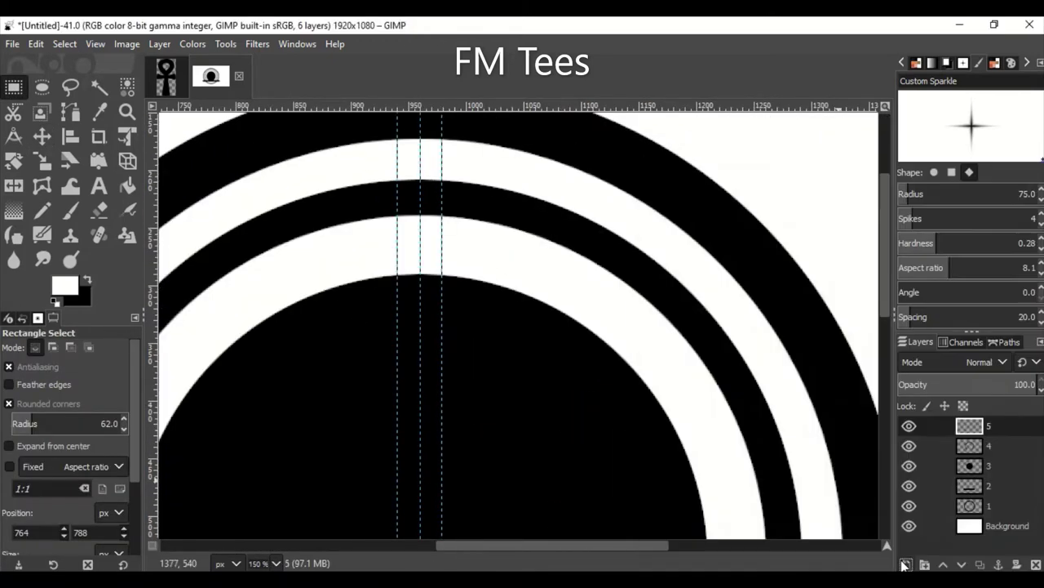
pyautogui.click(10, 403)
pyautogui.moveTo(397, 141); pyautogui.dragTo(442, 274)
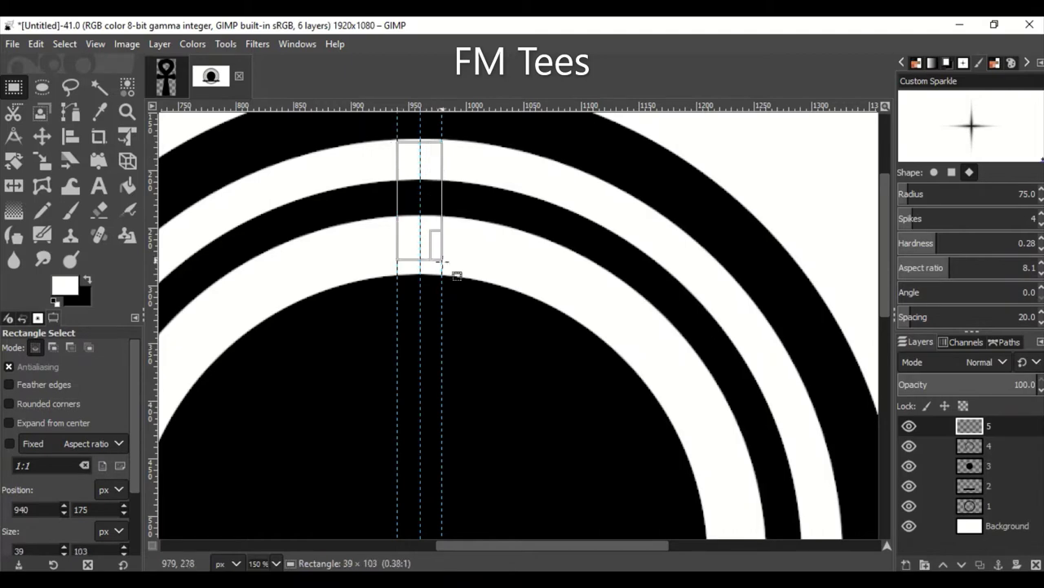
pyautogui.click(42, 44)
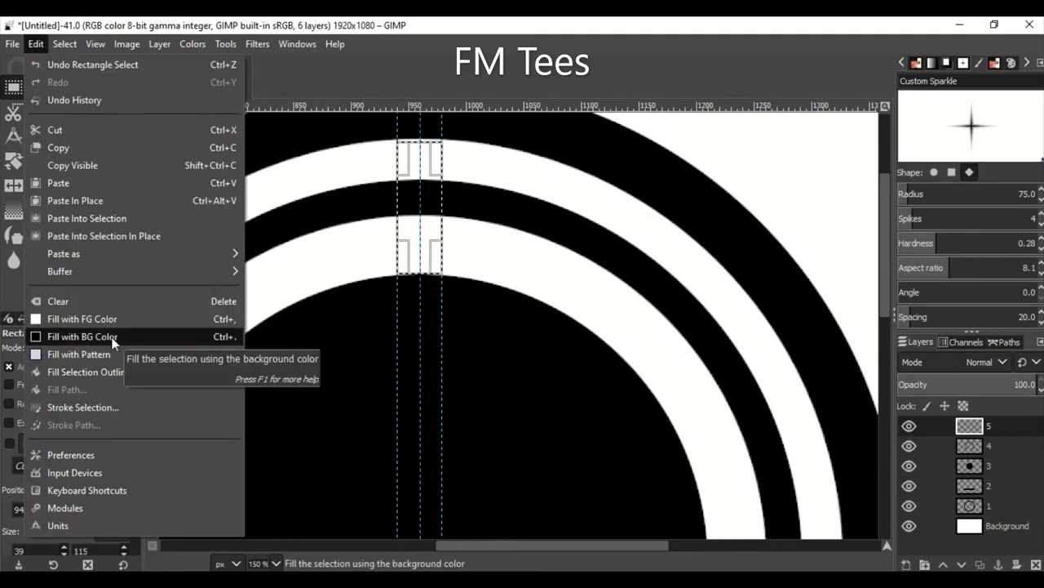
pyautogui.click(112, 337)
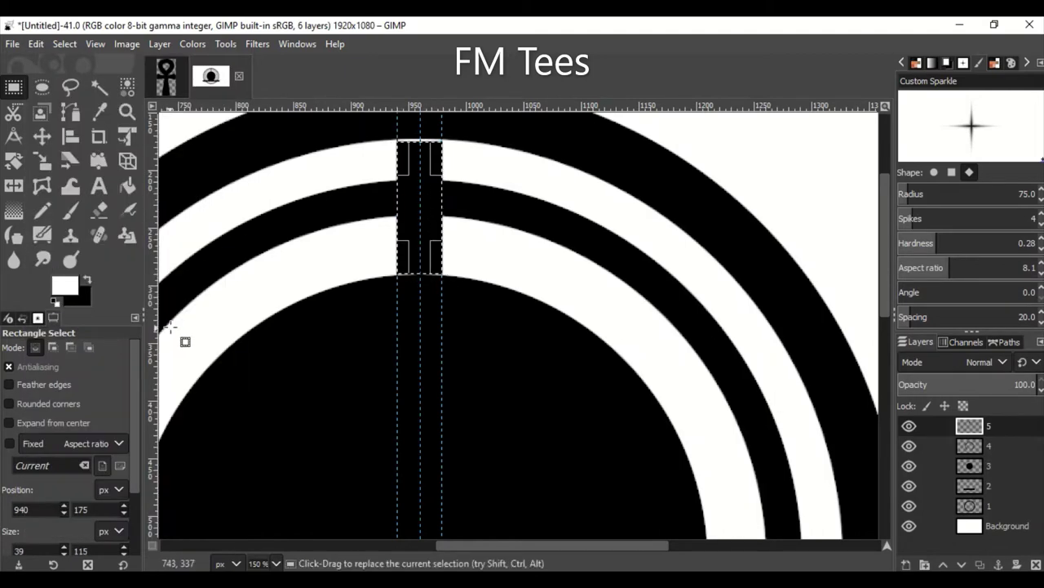
# Step: Toggle layer 5's visibility to check the bridge, then make layer 5 active again
pyautogui.click(998, 448)
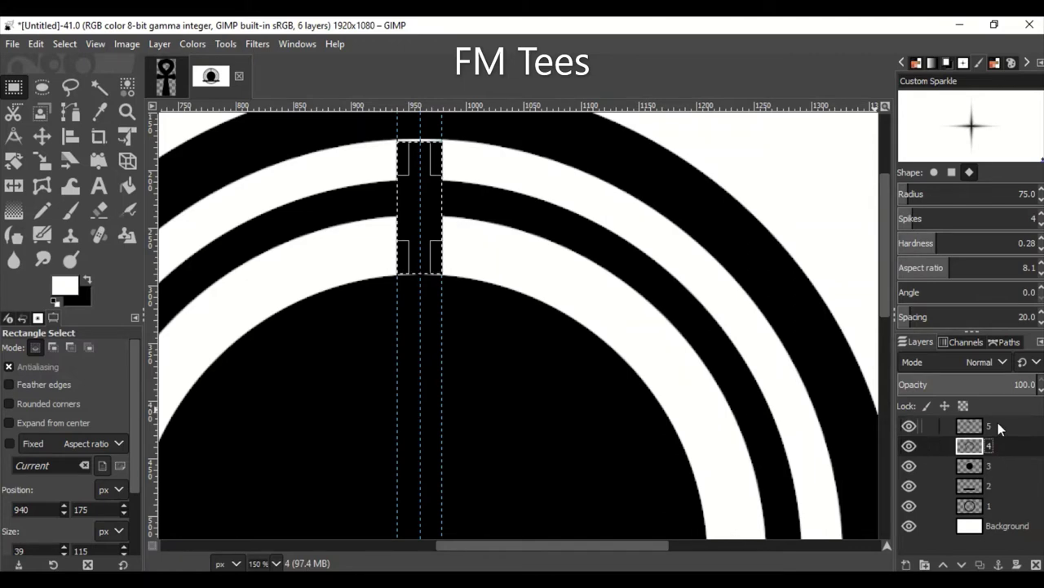
pyautogui.click(909, 425)
pyautogui.keyDown('ctrl'); pyautogui.scroll(-2, 633, 437); pyautogui.keyUp('ctrl')
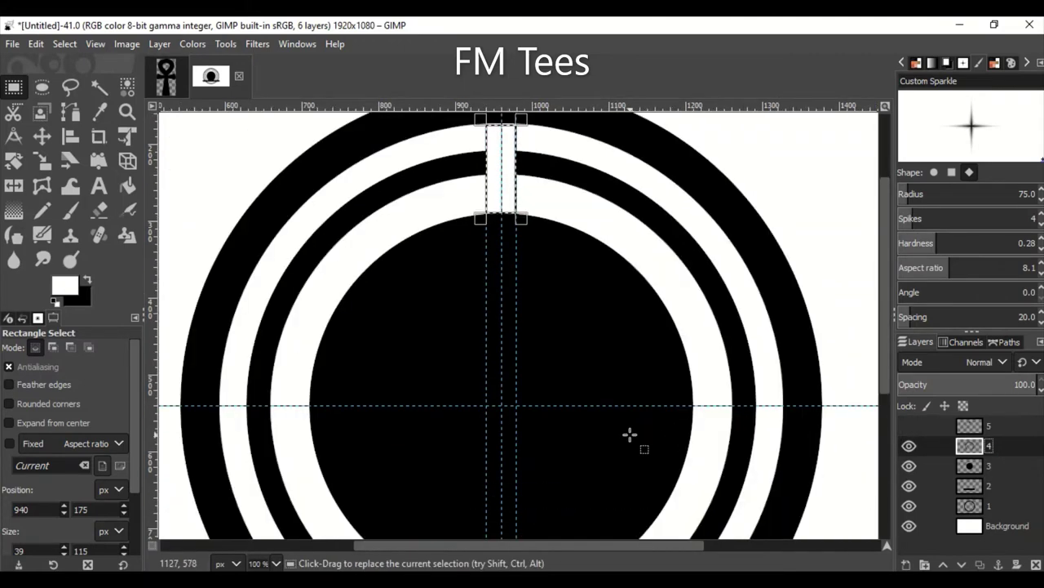
pyautogui.click(909, 425)
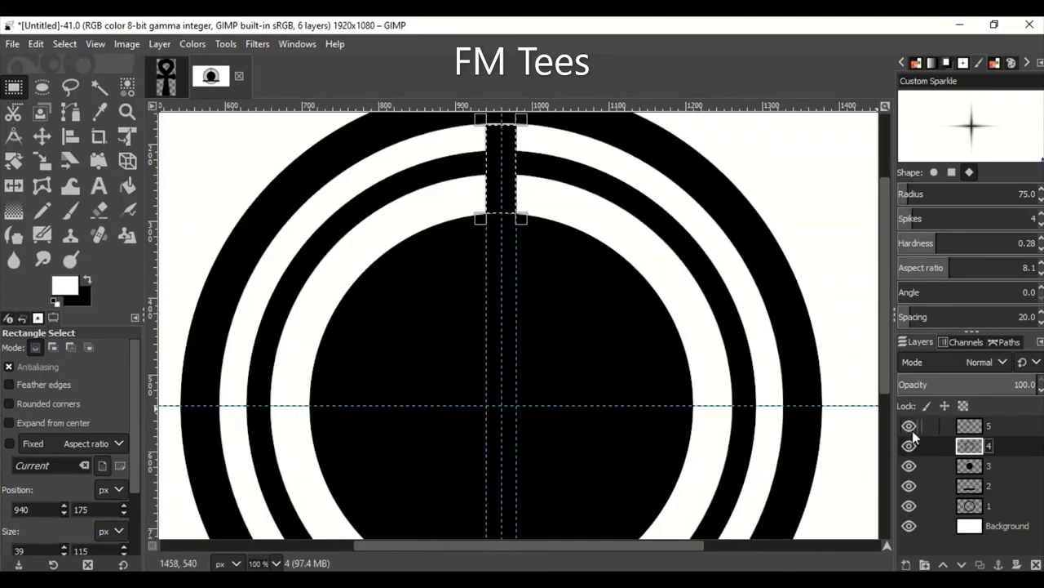
pyautogui.click(1015, 429)
pyautogui.hotkey('shift', 'r')
# Step: Begin rotating layer 5's gap block around the image centre
pyautogui.moveTo(491, 161); pyautogui.dragTo(741, 480)
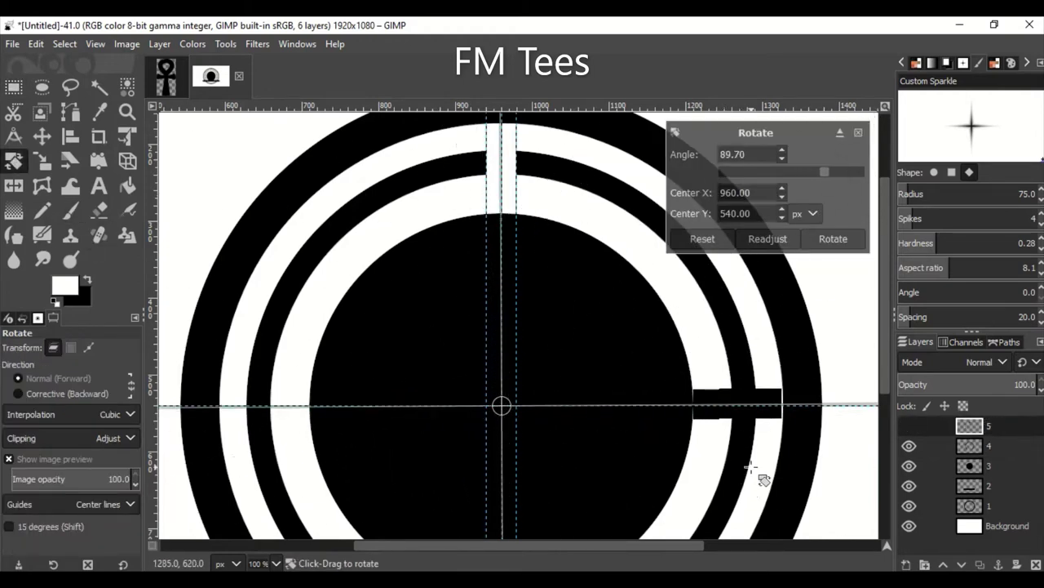
pyautogui.scroll(3, 763, 480)
pyautogui.moveTo(662, 313); pyautogui.dragTo(662, 317)
pyautogui.click(996, 444)
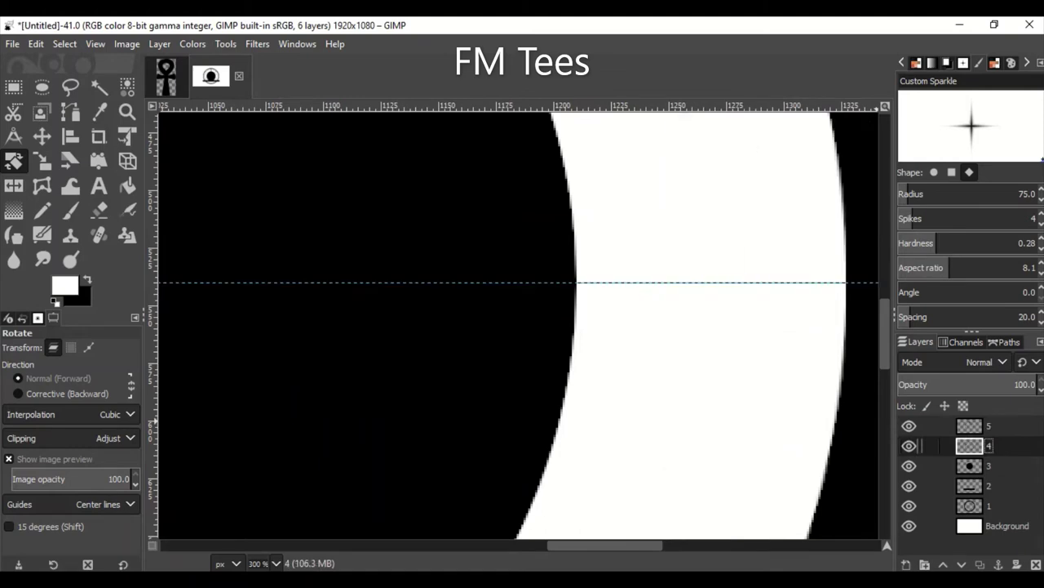
pyautogui.click(924, 428)
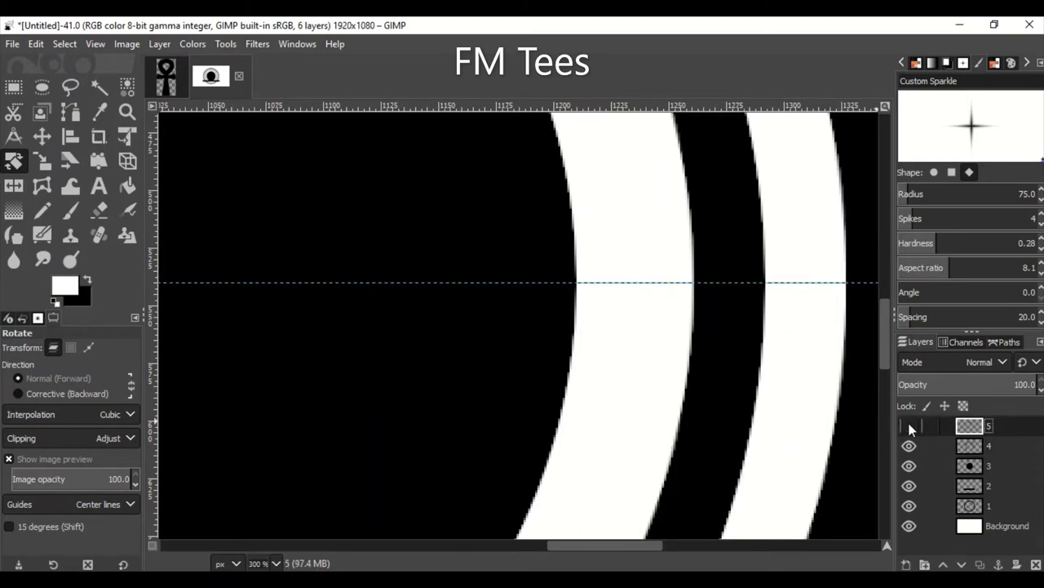
pyautogui.scroll(-3, 333, 338)
pyautogui.scroll(2, 283, 280)
pyautogui.moveTo(571, 221); pyautogui.dragTo(550, 501)
# Step: Set the rotation angle to exactly 90° and apply it to layer 5's block
pyautogui.tripleClick(732, 154)
pyautogui.write('90')
pyautogui.press('Return')
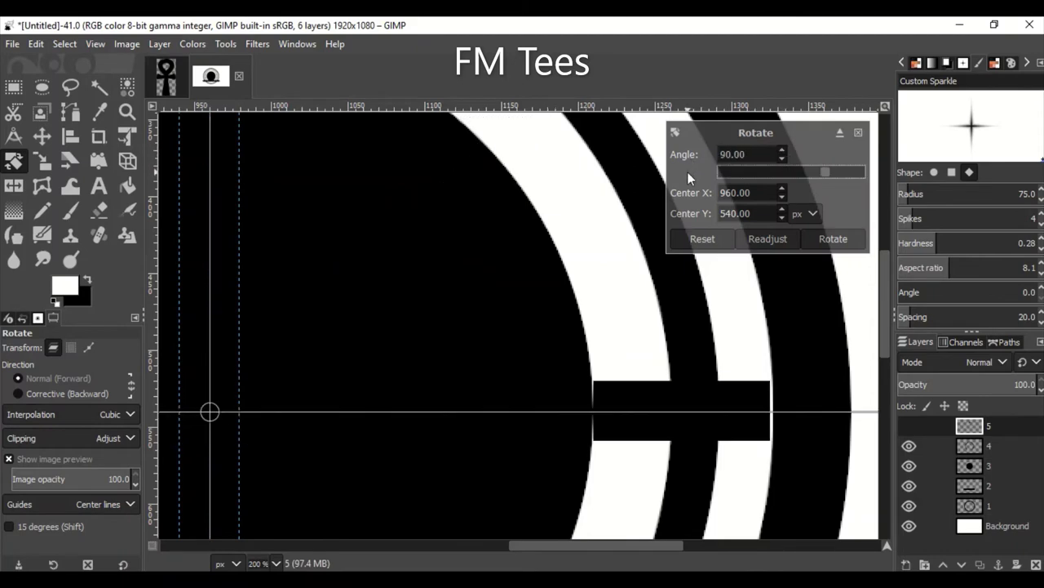
pyautogui.click(991, 446)
pyautogui.click(209, 175)
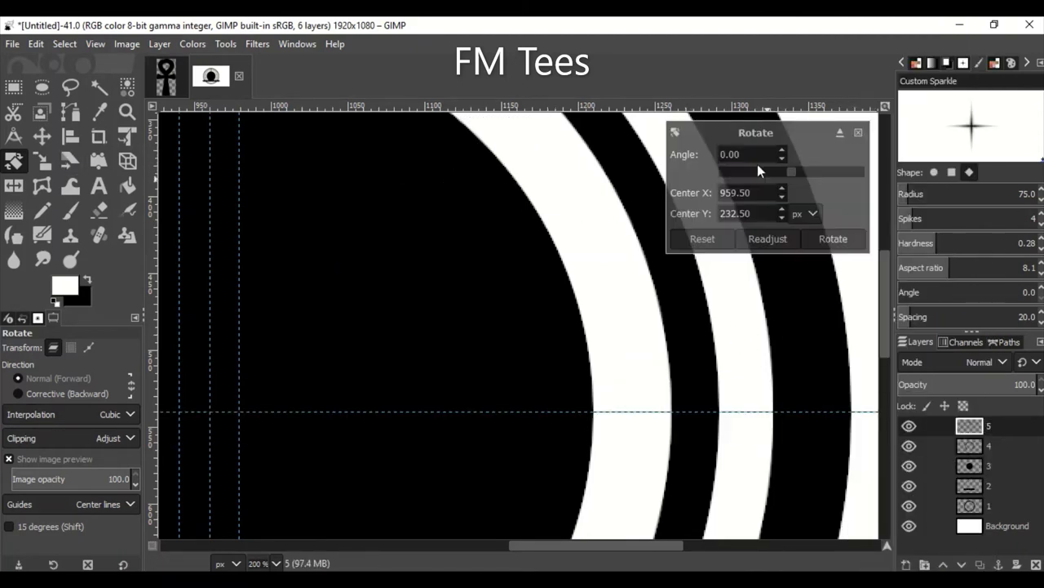
pyautogui.tripleClick(735, 154)
pyautogui.write('90')
pyautogui.press('Return')
pyautogui.click(832, 238)
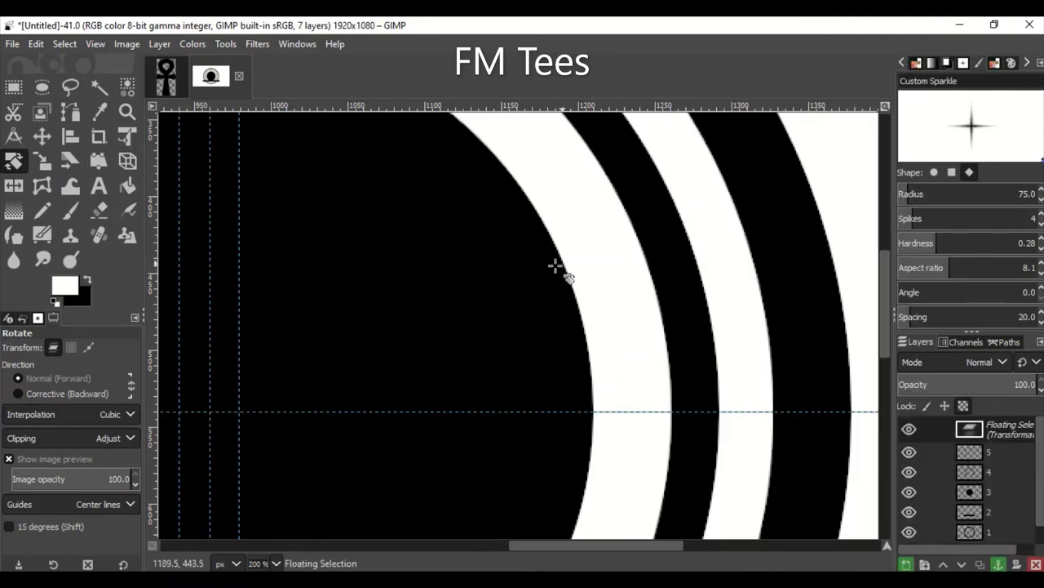
# Step: Zoom out to the whole image and apply another rotation to layer 5's block
pyautogui.hotkey('ctrl', 'h')
pyautogui.press('-')
pyautogui.press('-')
pyautogui.press('-')
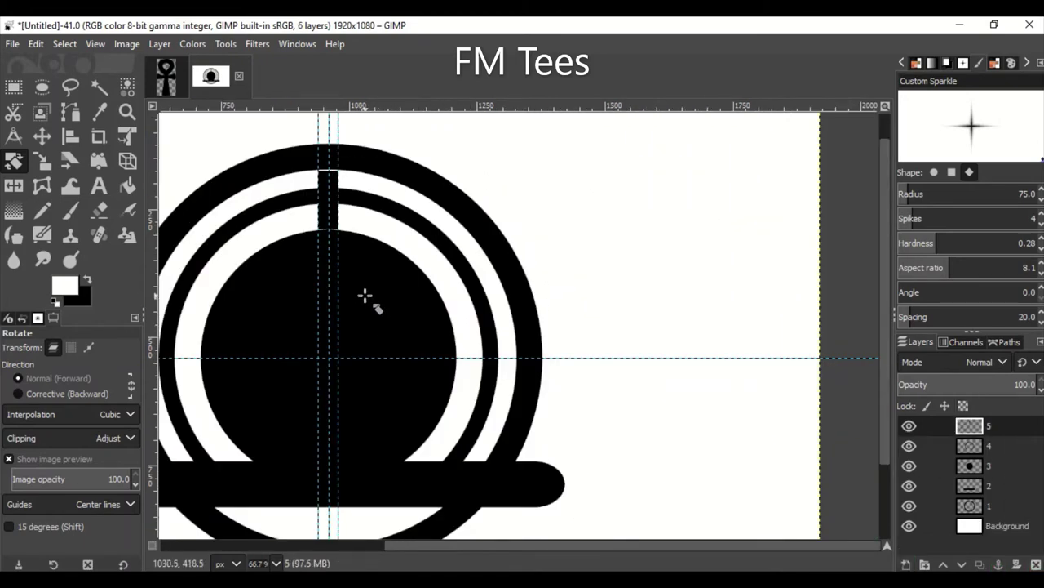
pyautogui.click(329, 205)
pyautogui.click(821, 238)
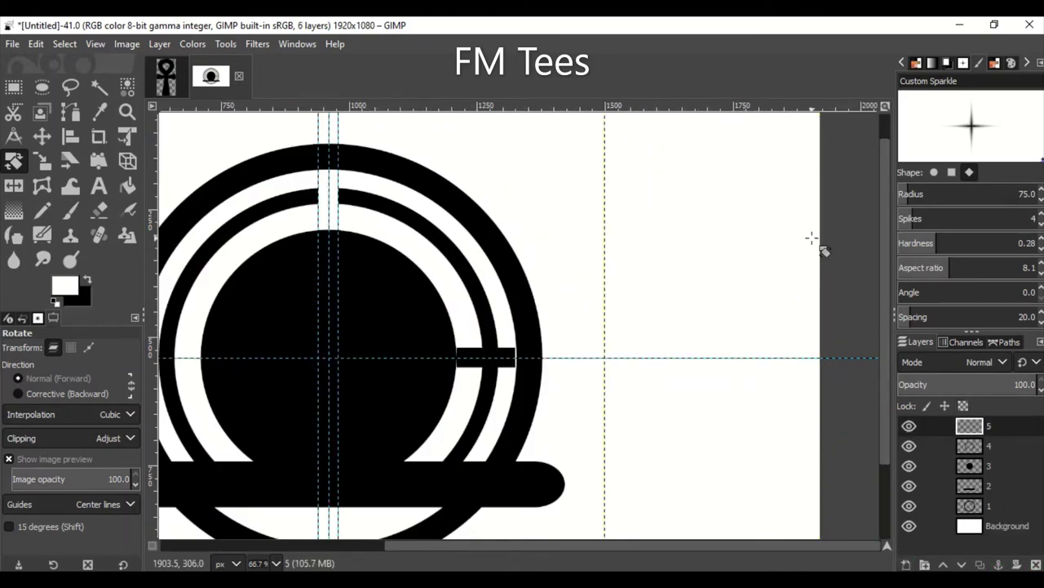
pyautogui.rightClick(1001, 445)
pyautogui.click(968, 504)
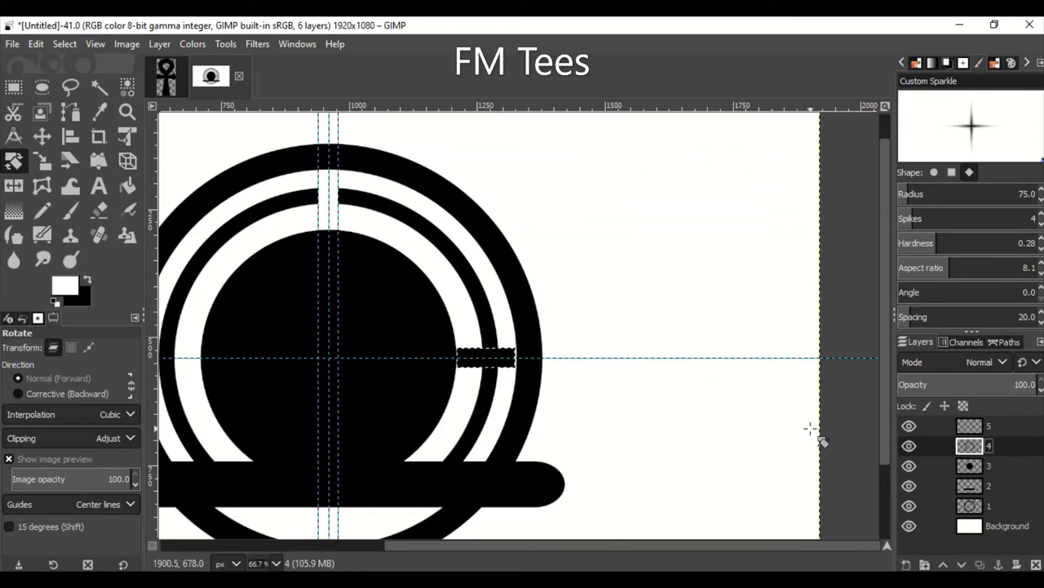
pyautogui.press('pageup')
pyautogui.click(525, 361)
pyautogui.click(840, 239)
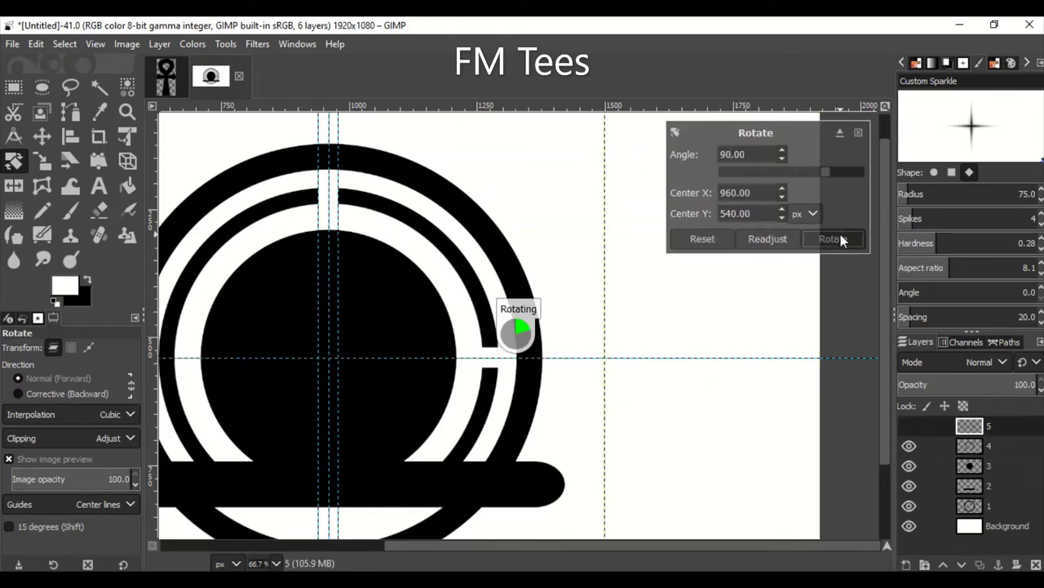
# Step: Enter a 90° angle and confirm a further rotation of layer 5
pyautogui.click(675, 282)
pyautogui.write('90')
pyautogui.moveTo(405, 545); pyautogui.dragTo(323, 545)
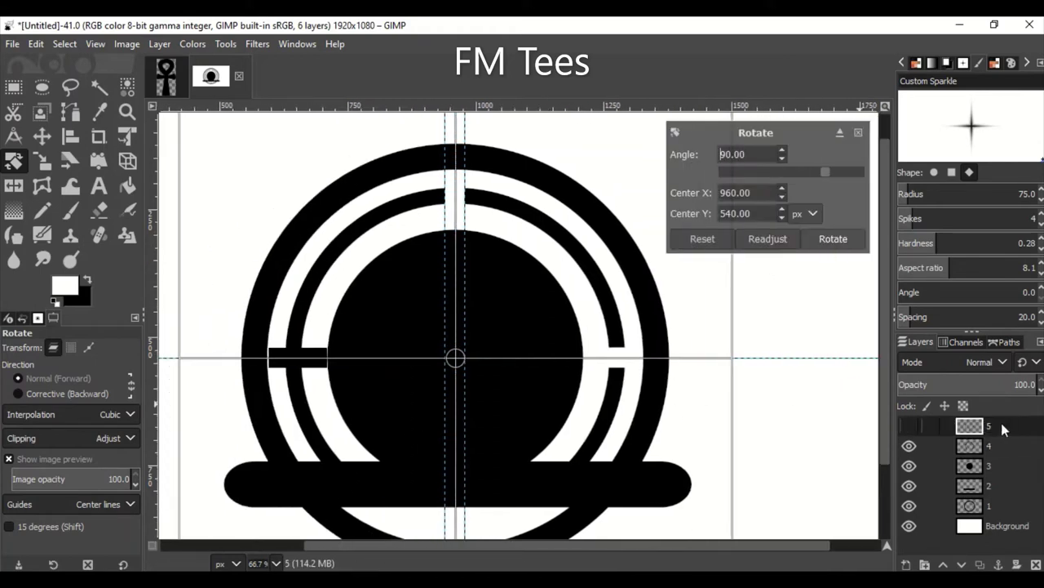
pyautogui.press('Return')
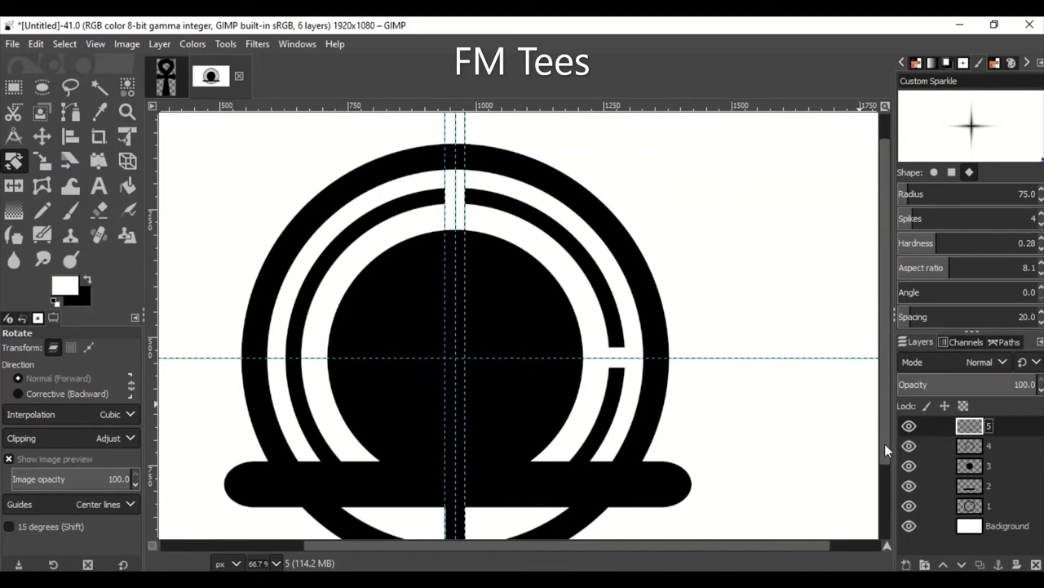
pyautogui.click(738, 178)
pyautogui.click(833, 239)
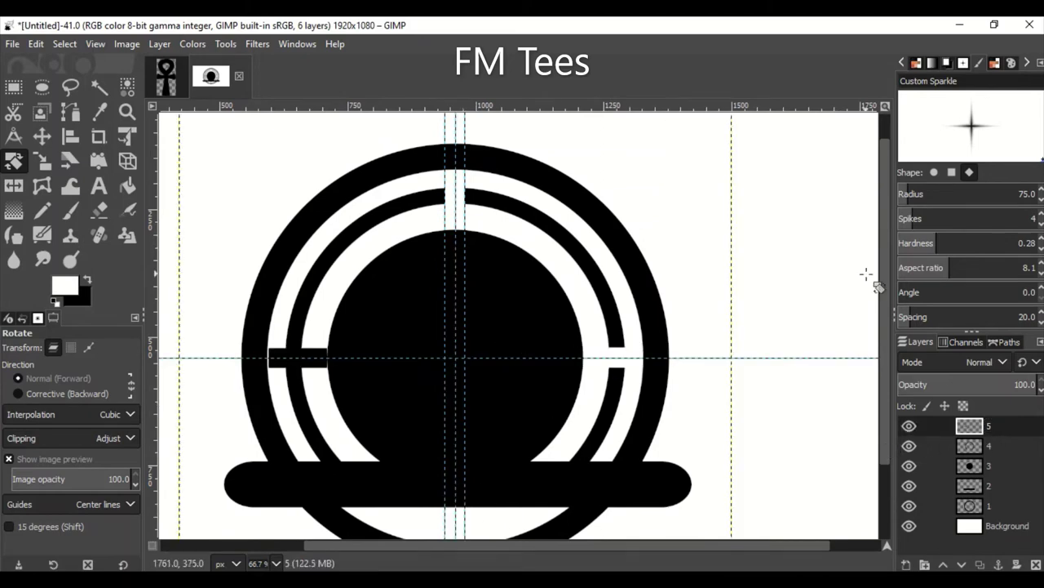
# Step: Load layer 4 as a selection with Alpha to Selection and hide layer 5
pyautogui.rightClick(971, 446)
pyautogui.click(963, 511)
pyautogui.click(908, 425)
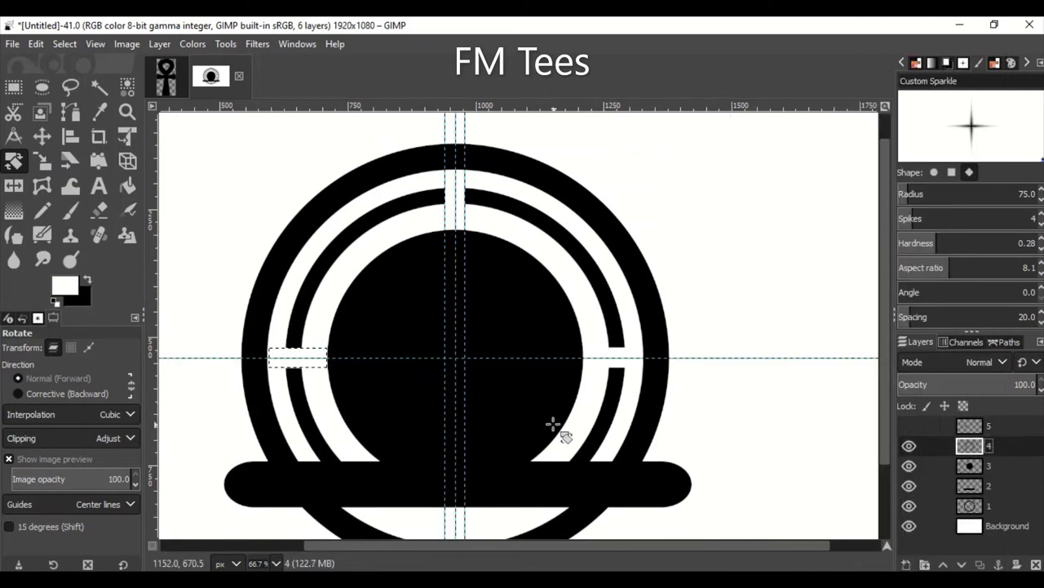
# Step: Make layer 2 active and select the bottom bar's shape
pyautogui.keyDown('ctrl'); pyautogui.scroll(-2, 667, 433); pyautogui.keyUp('ctrl')
pyautogui.keyDown('ctrl'); pyautogui.scroll(2, 567, 454); pyautogui.keyUp('ctrl')
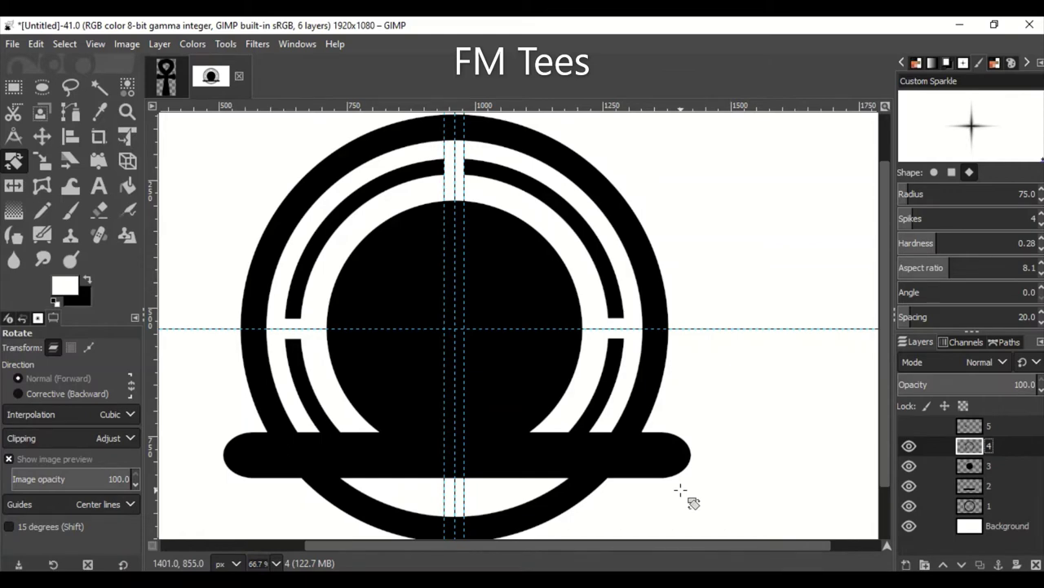
pyautogui.keyDown('ctrl'); pyautogui.scroll(-1, 691, 438); pyautogui.keyUp('ctrl')
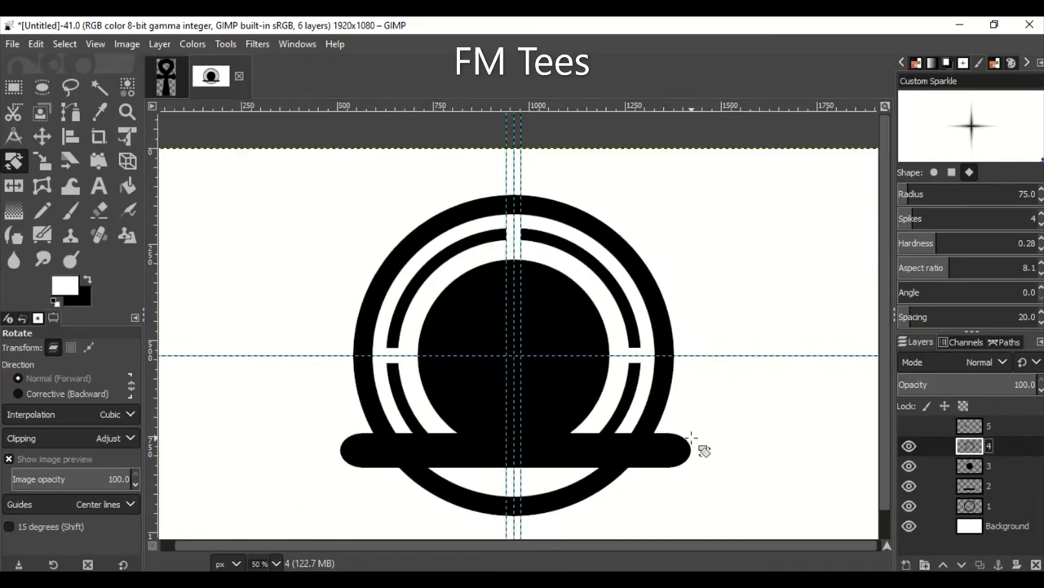
pyautogui.rightClick(969, 485)
pyautogui.click(898, 498)
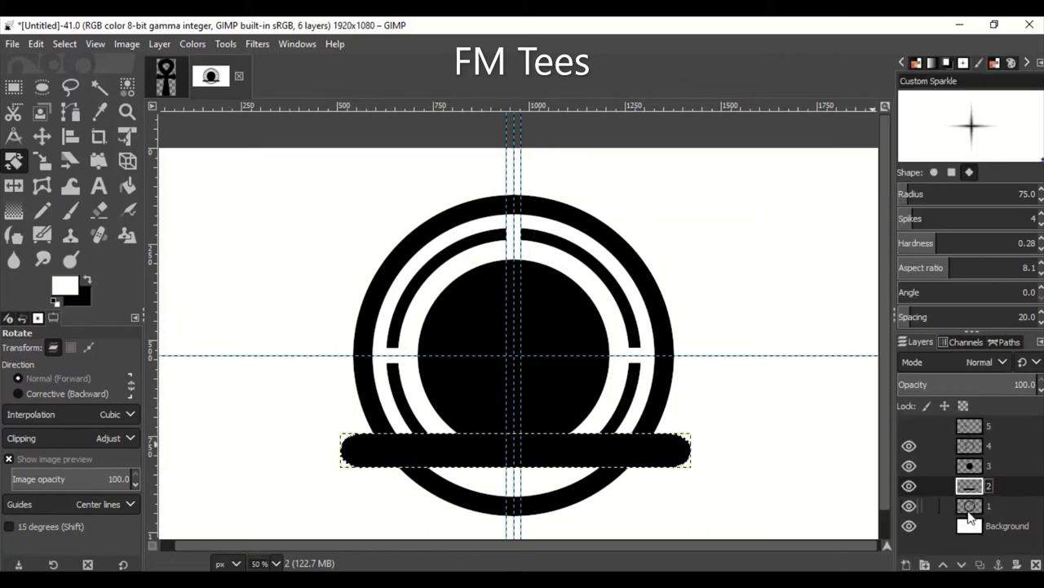
pyautogui.click(159, 44)
pyautogui.click(99, 67)
# Step: Grow the bar selection by 15 px and make outer-ring layer 1 active
pyautogui.click(66, 43)
pyautogui.click(122, 250)
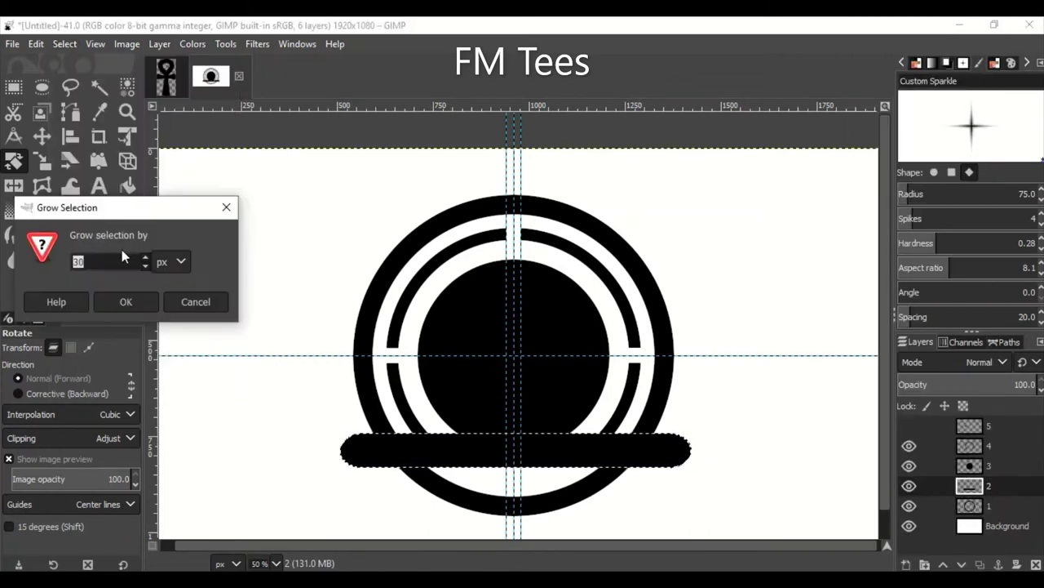
pyautogui.write('15')
pyautogui.click(138, 299)
pyautogui.click(1003, 446)
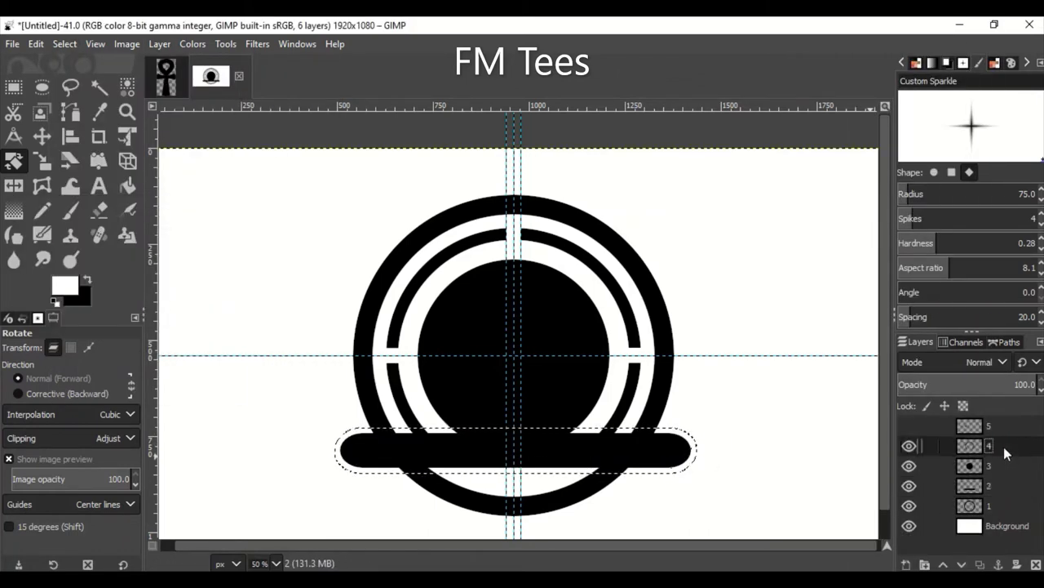
pyautogui.hotkey('shift', 'ctrl', 'a')
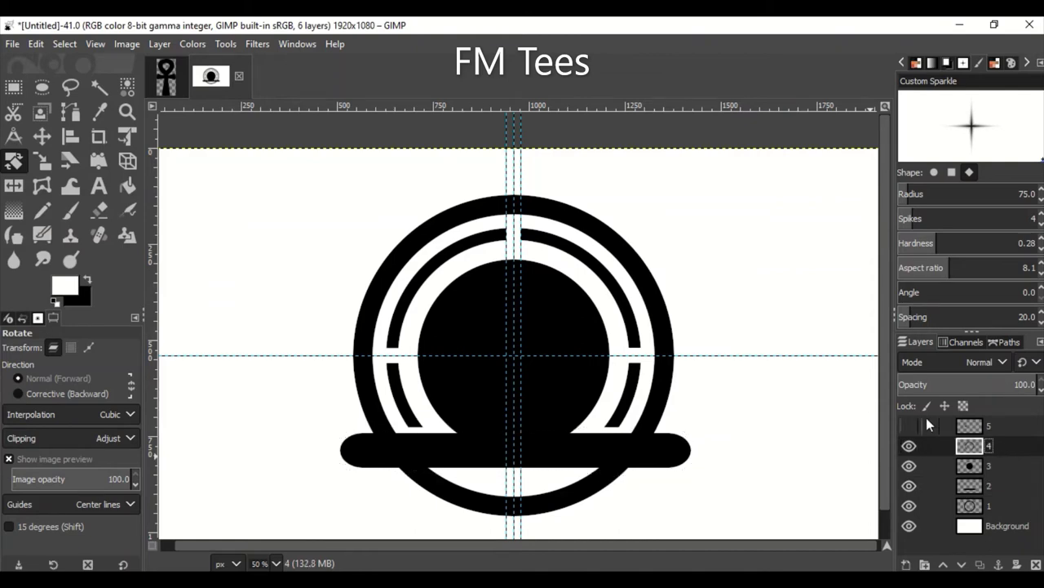
pyautogui.scroll(-1, 866, 422)
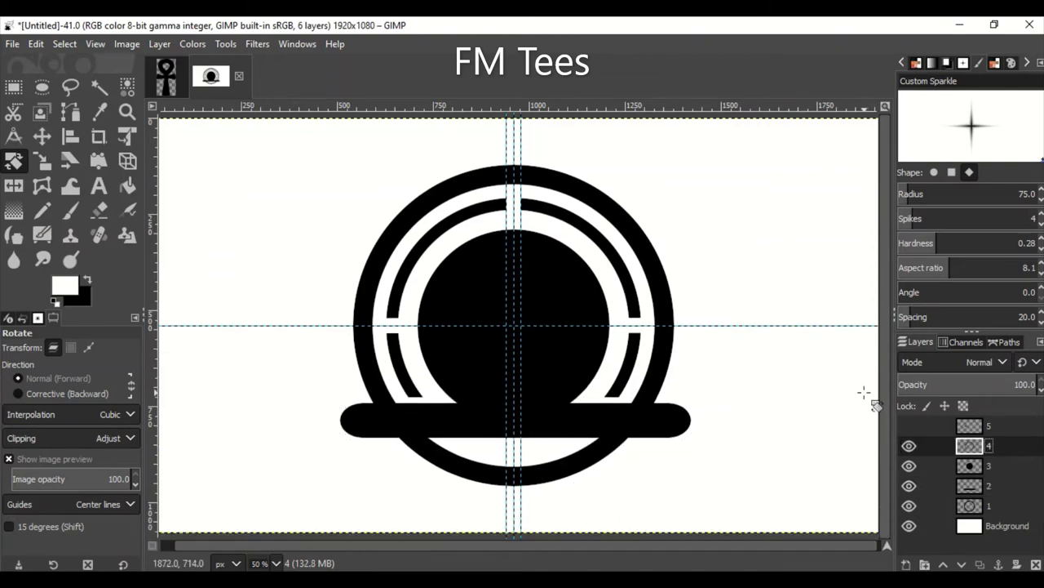
pyautogui.hotkey('ctrl', 'z')
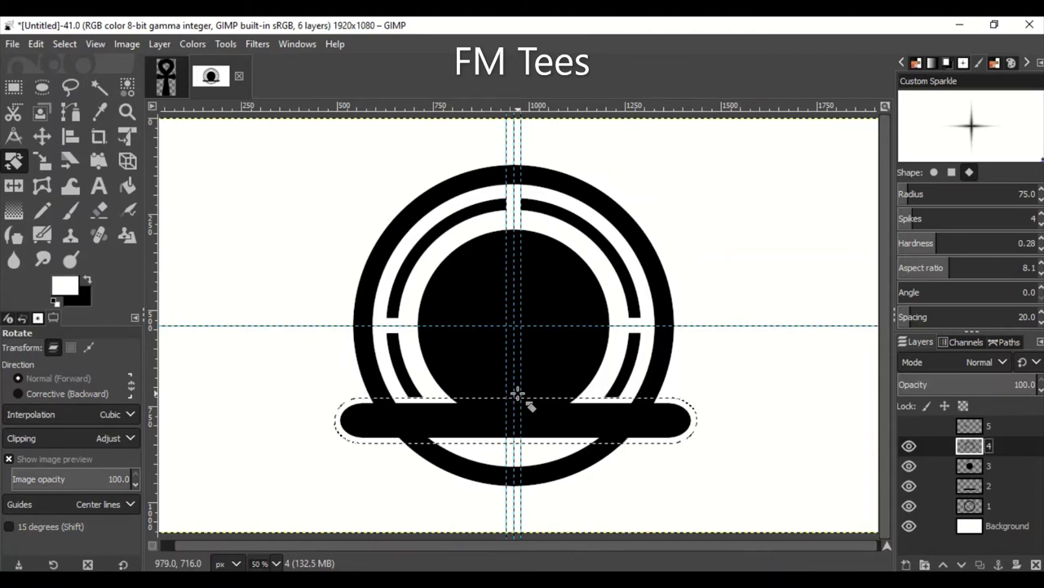
pyautogui.click(993, 510)
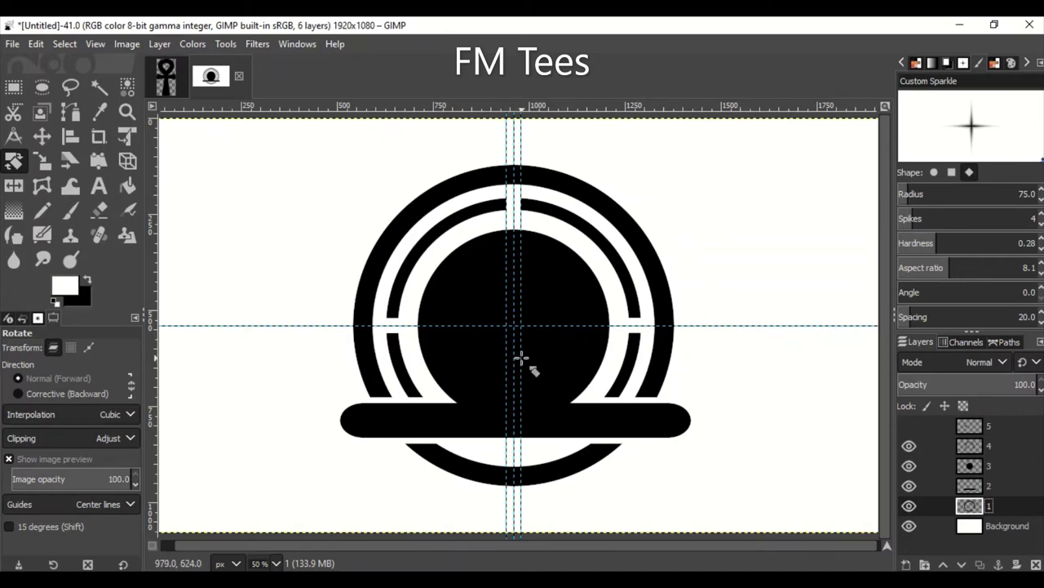
# Step: Add the text CAVIAR and set its font to Caviar Dreams Bold
pyautogui.press('t')
pyautogui.click(217, 258)
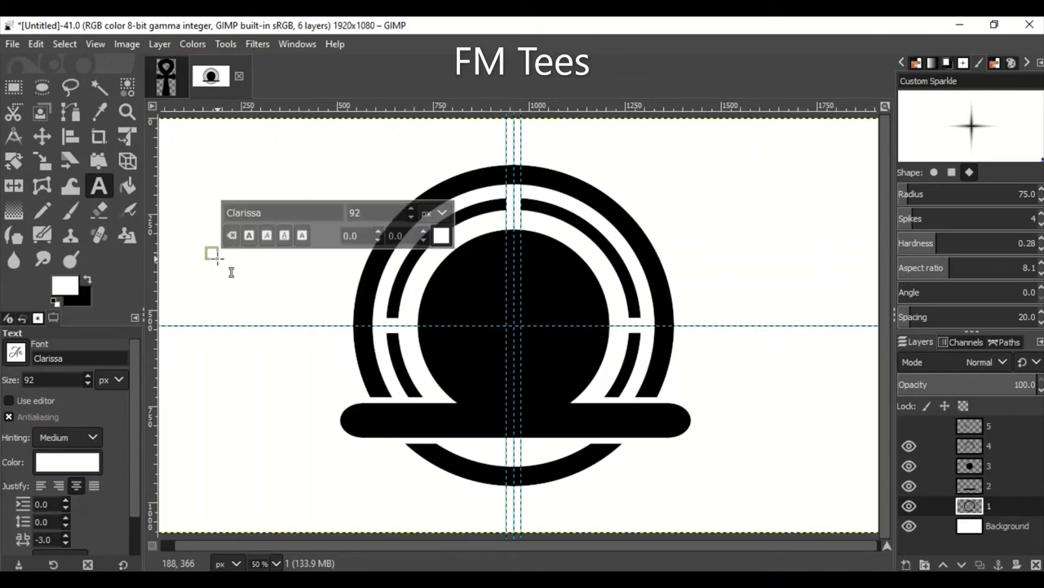
pyautogui.write('C')
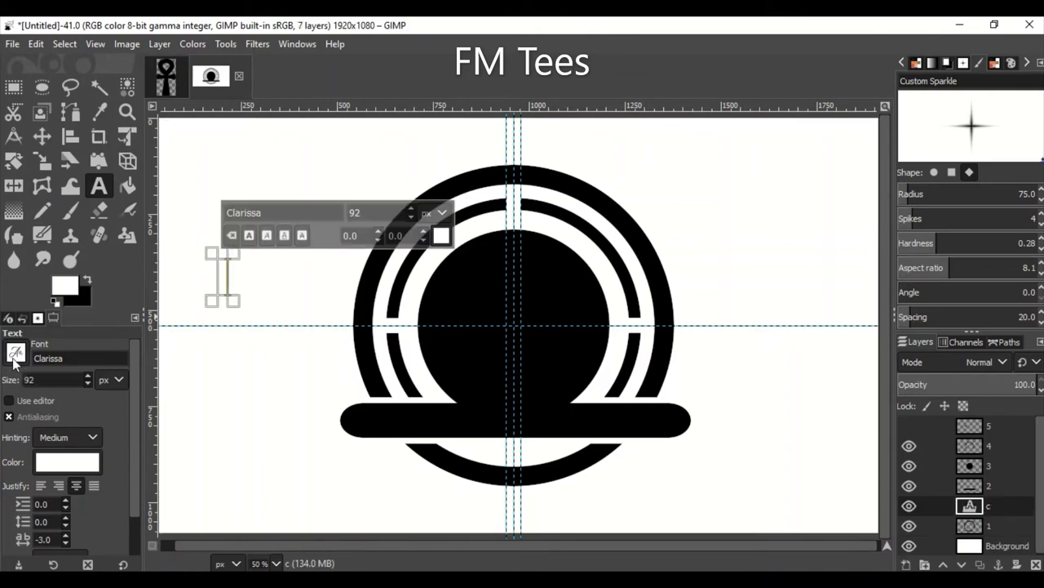
pyautogui.write('AVIAR')
pyautogui.hotkey('ctrl', 'a')
pyautogui.click(441, 235)
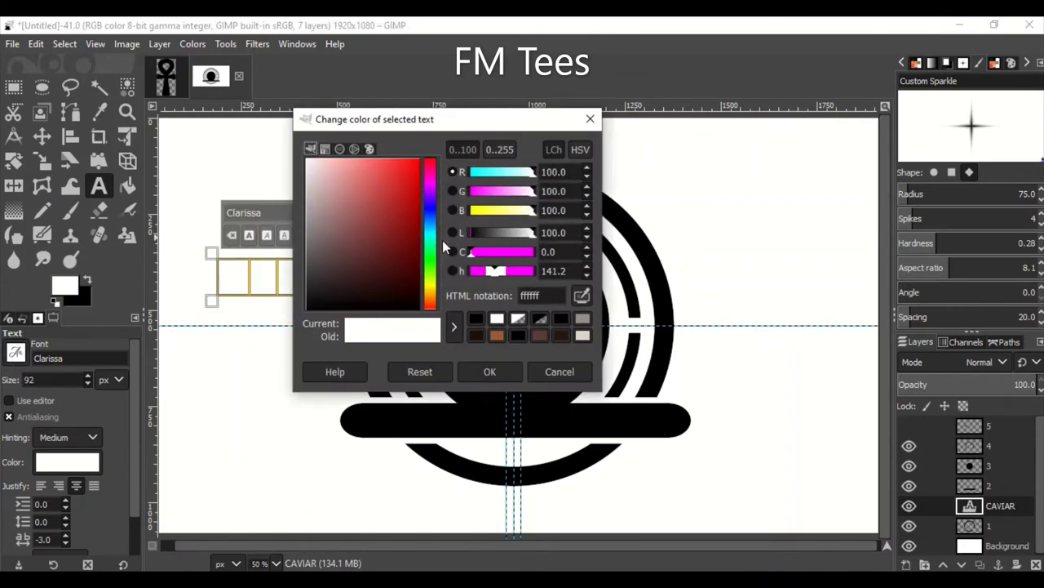
pyautogui.click(498, 371)
pyautogui.click(15, 351)
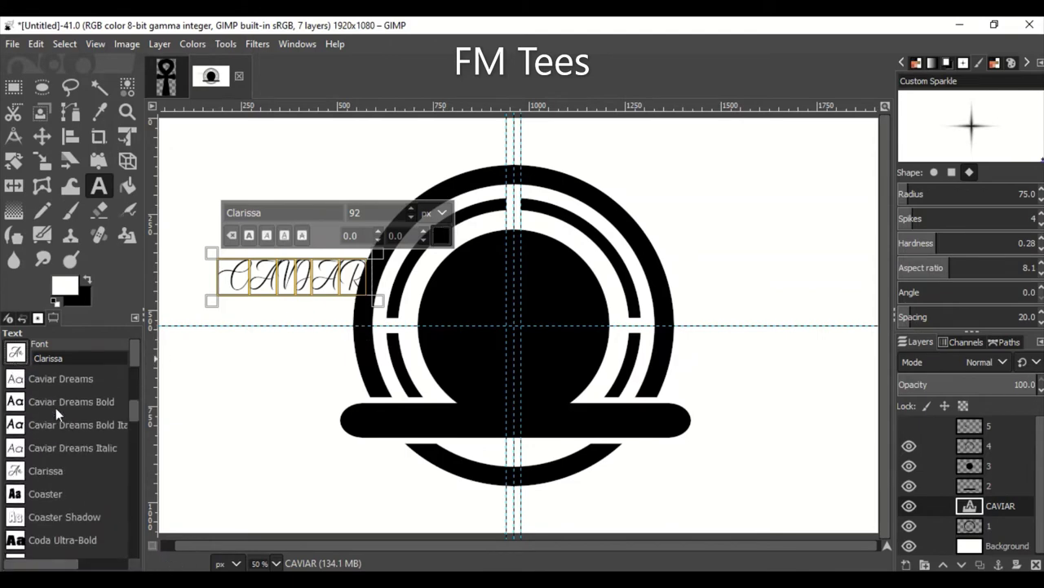
pyautogui.click(56, 406)
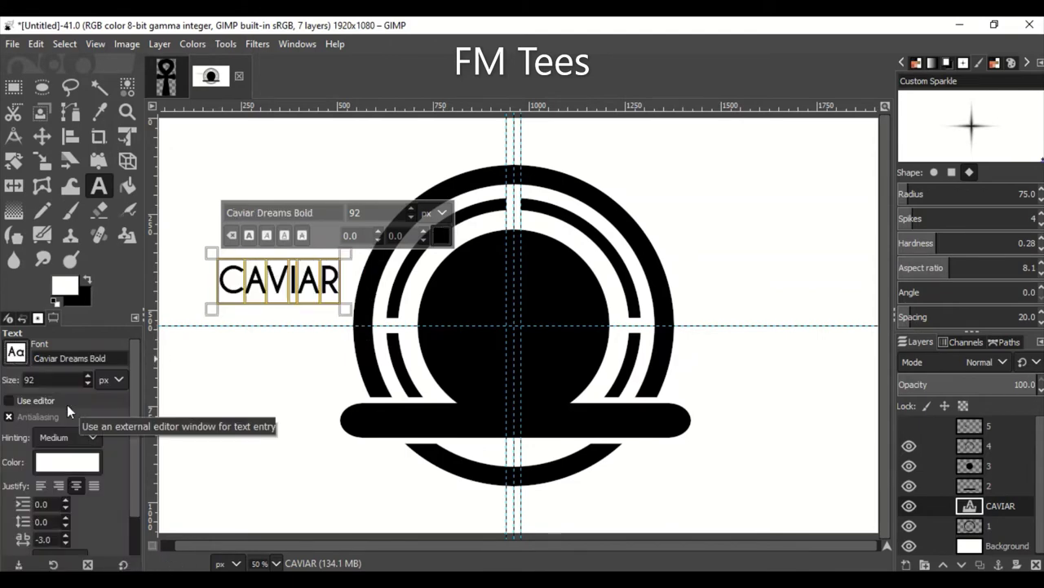
# Step: Raise the CAVIAR layer to the top, colour it white, and centre it on the black circle
pyautogui.keyDown('shift'); pyautogui.click(944, 564); pyautogui.keyUp('shift')
pyautogui.click(441, 235)
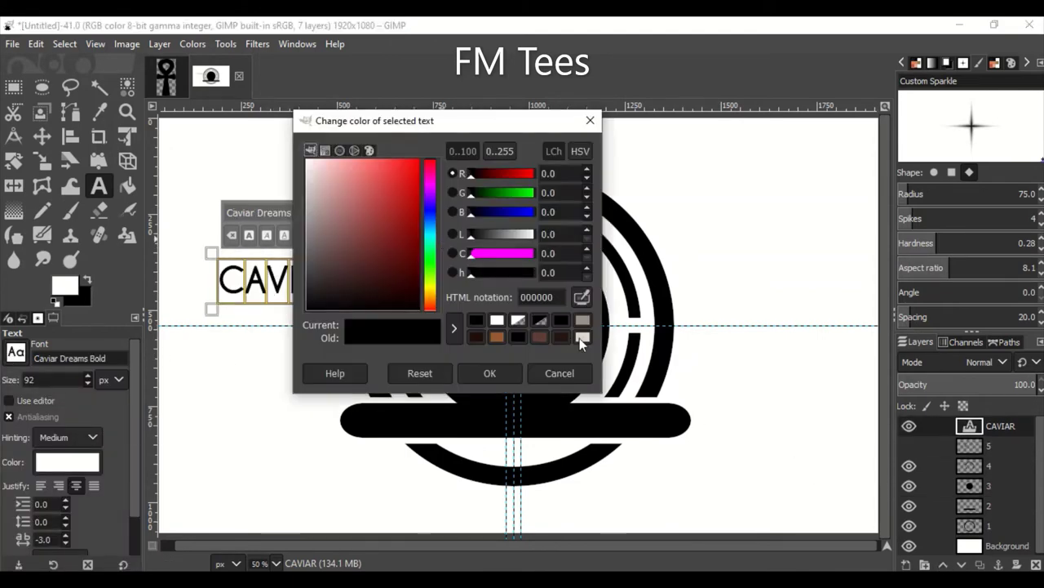
pyautogui.click(536, 337)
pyautogui.click(487, 373)
pyautogui.press('m')
pyautogui.moveTo(224, 281); pyautogui.dragTo(461, 326)
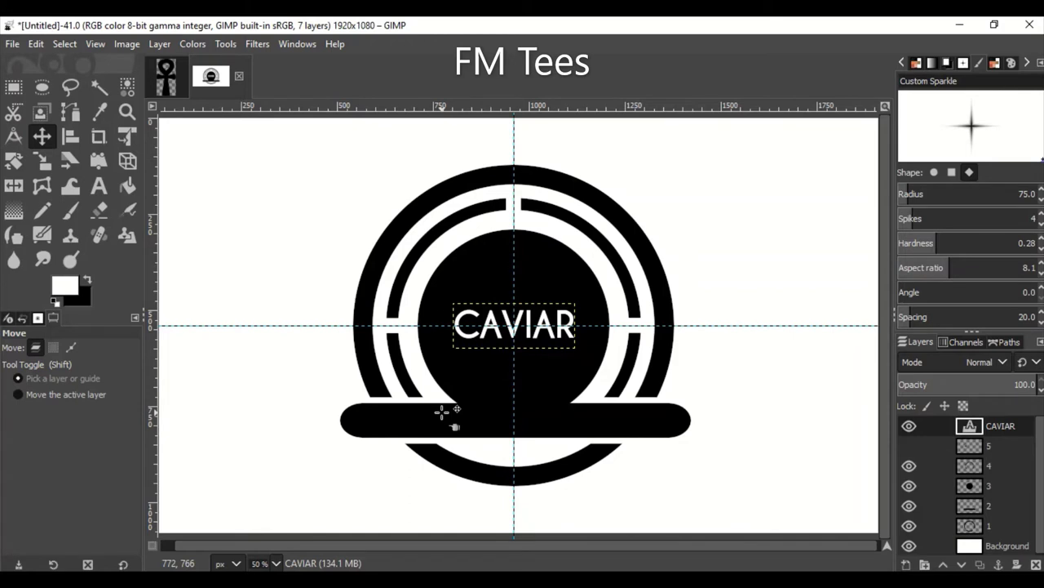
# Step: Add the text DREAMS on the bottom bar and roughly centre it
pyautogui.click(98, 186)
pyautogui.click(494, 416)
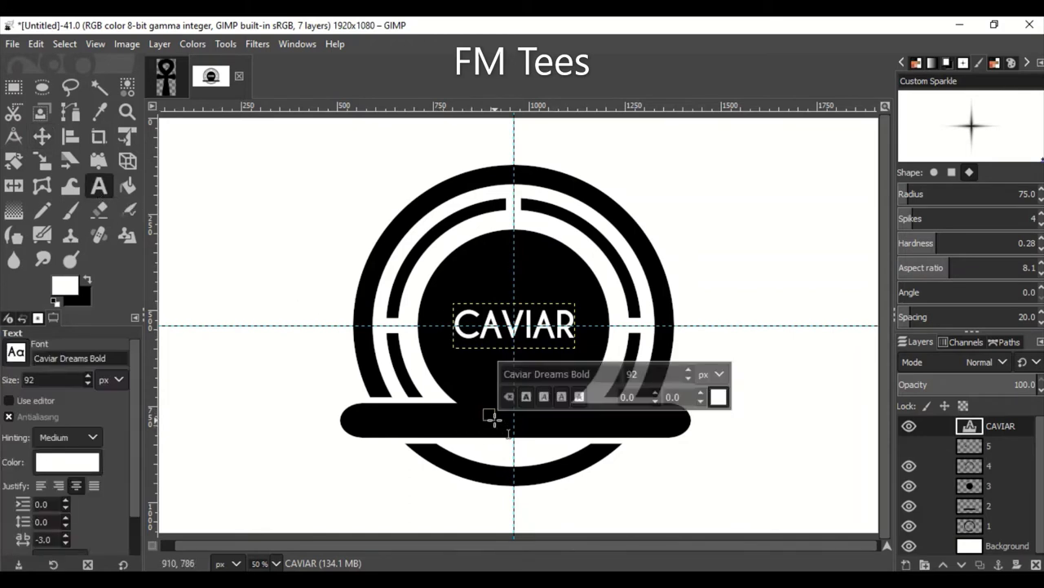
pyautogui.write('DREAMS')
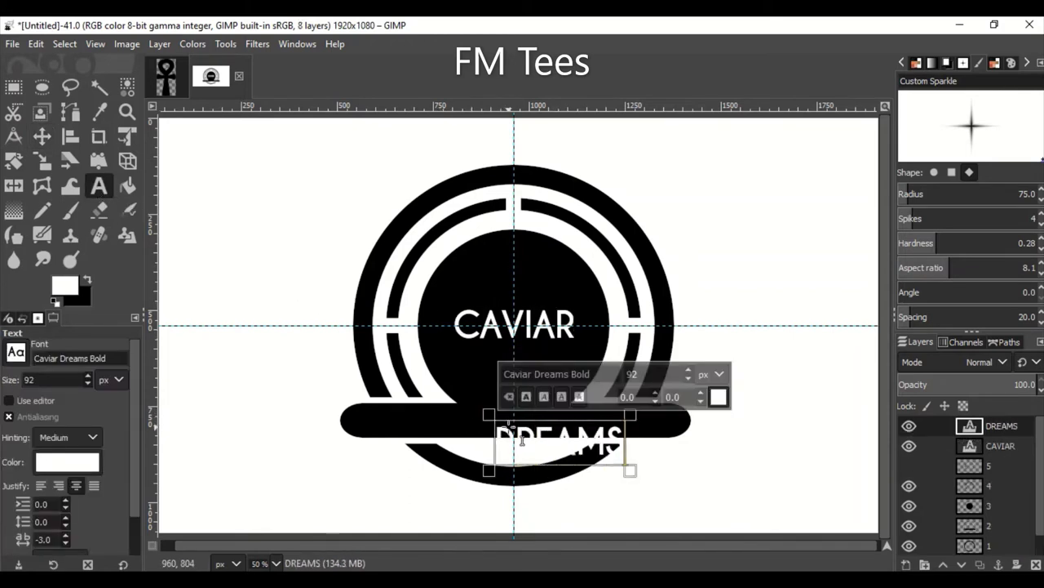
pyautogui.click(41, 136)
pyautogui.moveTo(554, 441); pyautogui.dragTo(510, 416)
# Step: Set DREAMS to 62 px, widen its letter spacing, and recentre it on the bar
pyautogui.click(107, 184)
pyautogui.click(514, 416)
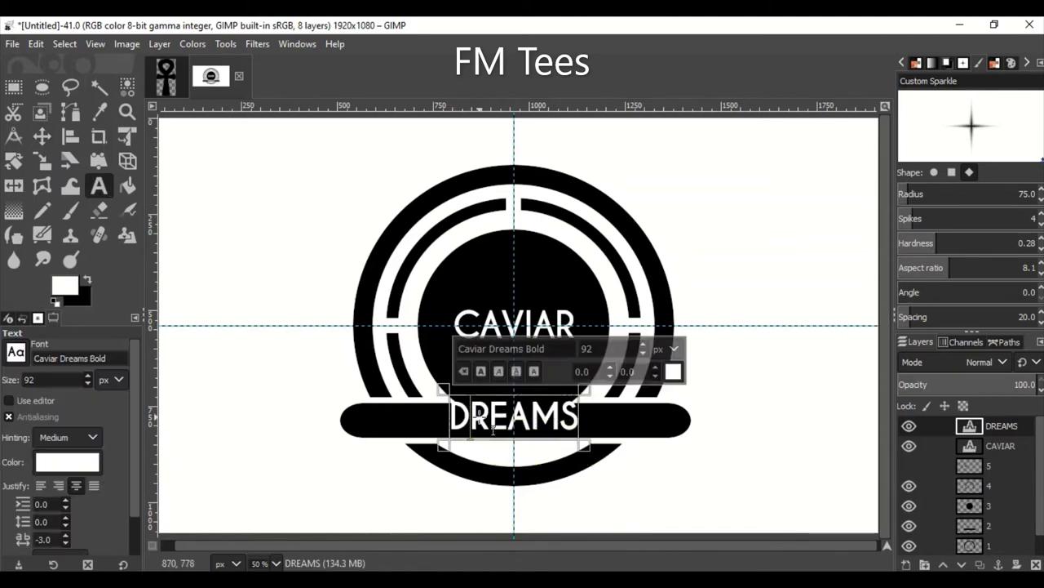
pyautogui.tripleClick(639, 351)
pyautogui.write('62')
pyautogui.scroll(5, 63, 537)
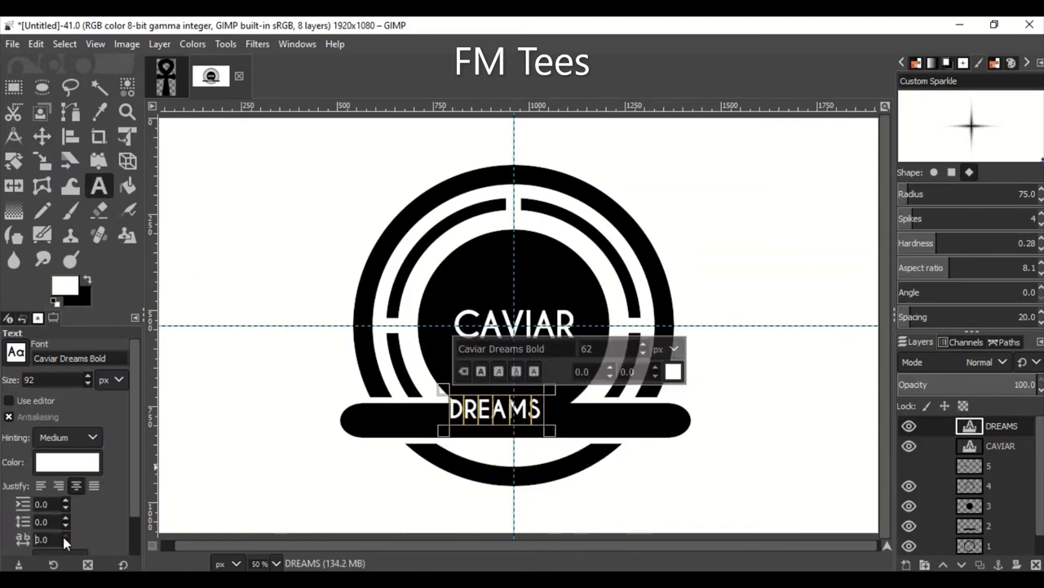
pyautogui.scroll(5, 63, 536)
pyautogui.click(41, 137)
pyautogui.moveTo(473, 416); pyautogui.dragTo(452, 427)
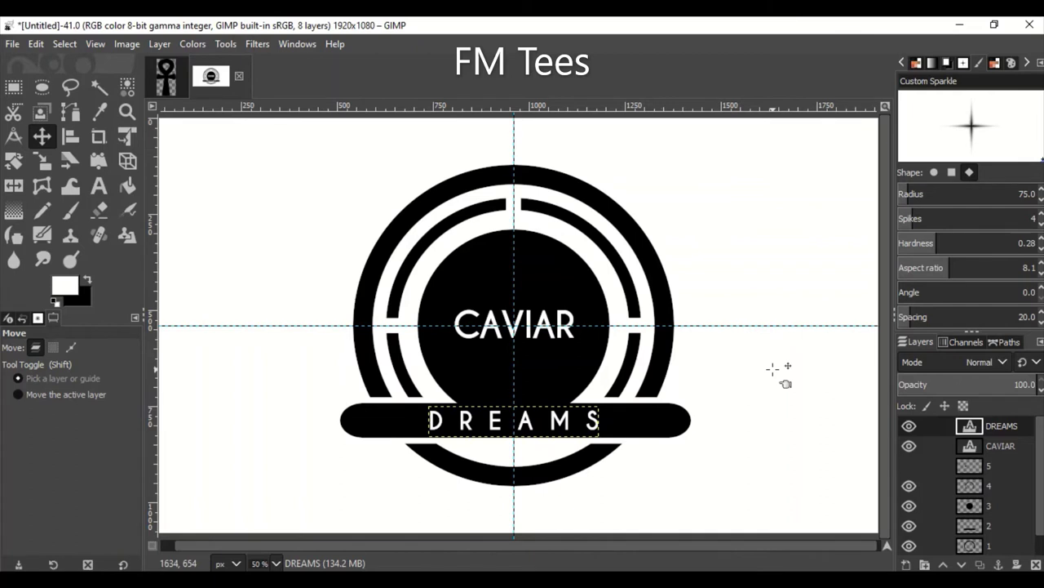
# Step: Try aligning CAVIAR and DREAMS to reference layers, undoing a misplaced DREAMS alignment
pyautogui.click(1004, 485)
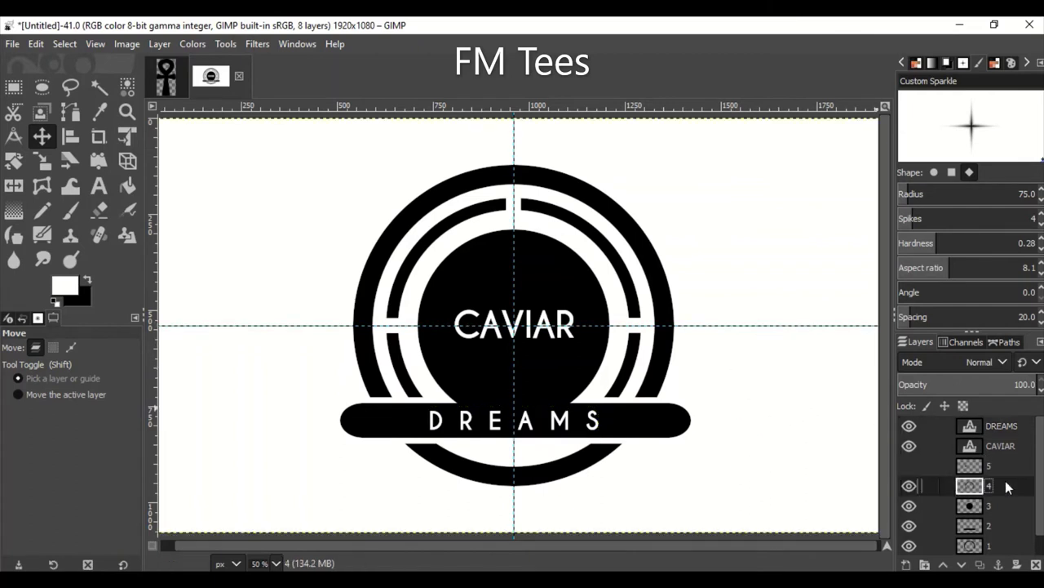
pyautogui.click(1005, 445)
pyautogui.press('q')
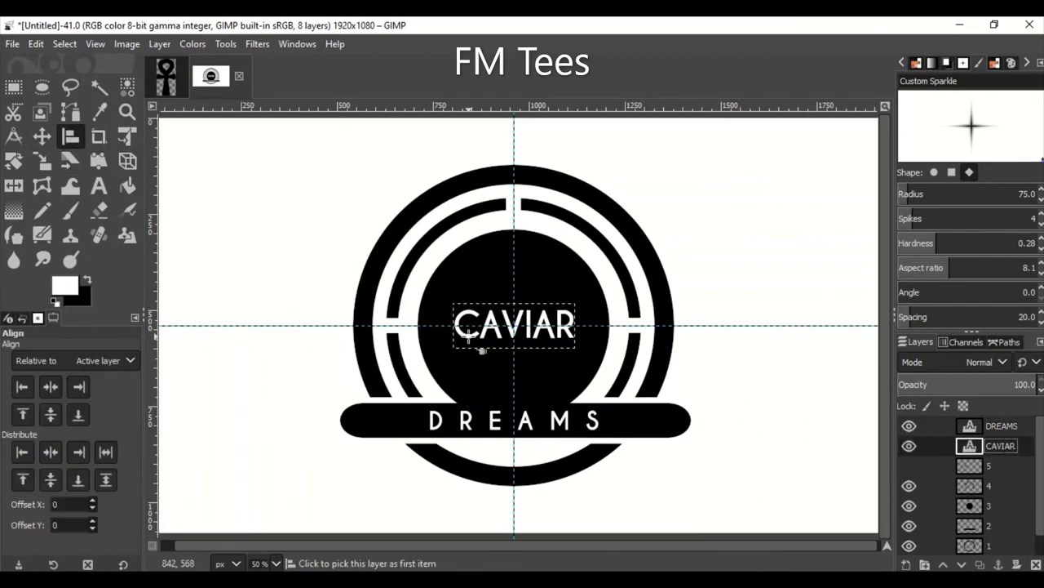
pyautogui.click(472, 333)
pyautogui.scroll(-1, 980, 470)
pyautogui.click(980, 484)
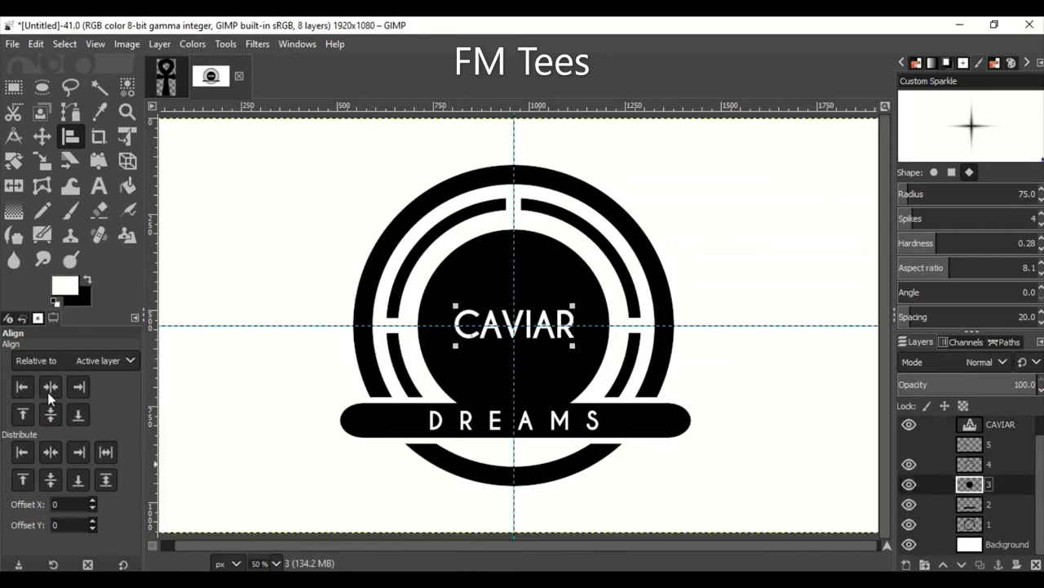
pyautogui.click(555, 421)
pyautogui.click(988, 504)
pyautogui.click(51, 413)
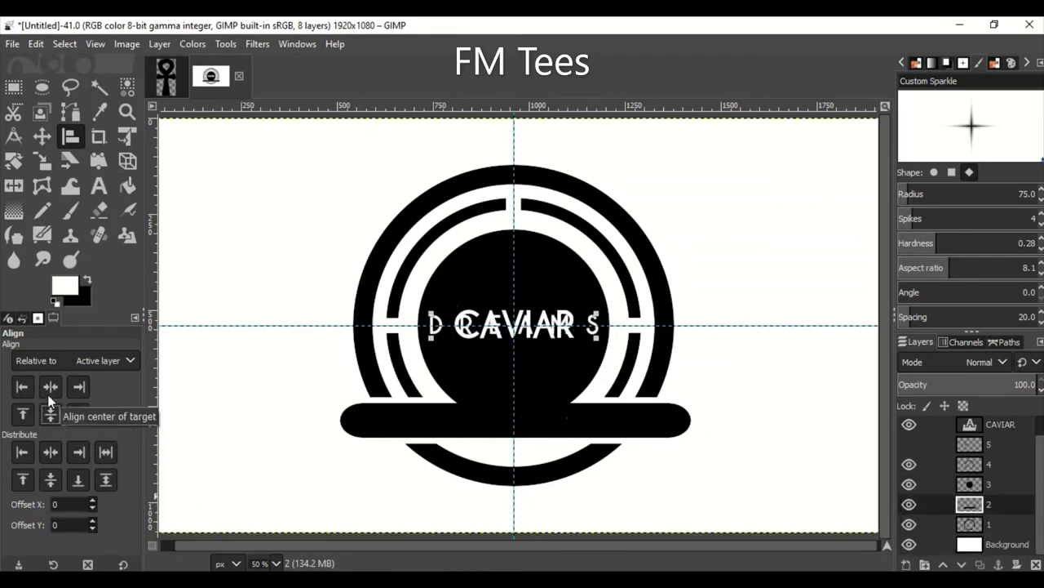
pyautogui.hotkey('ctrl', 'z')
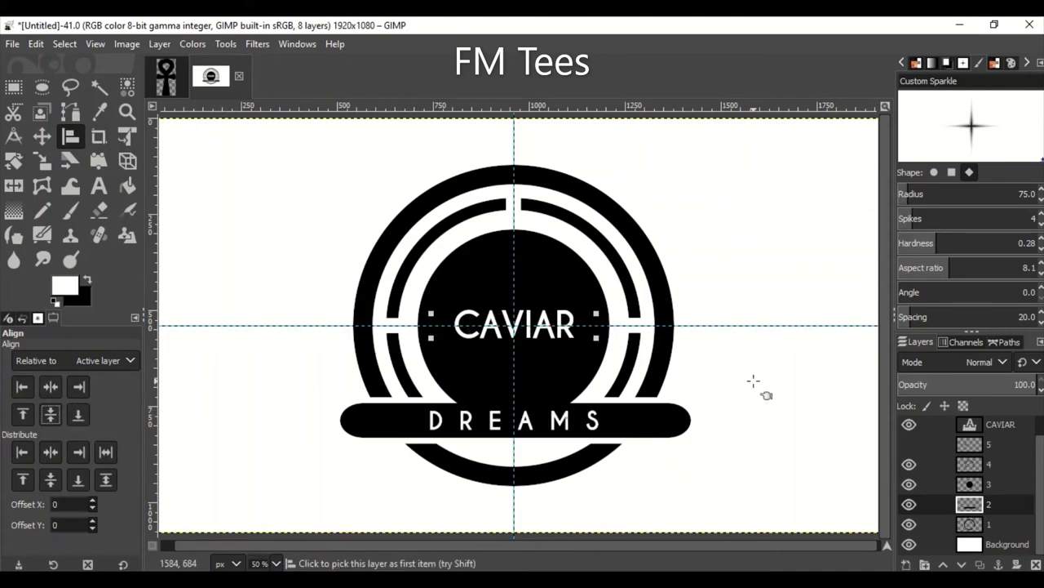
# Step: Remove the horizontal guide and centre the CAVIAR text horizontally in the logo
pyautogui.press('m')
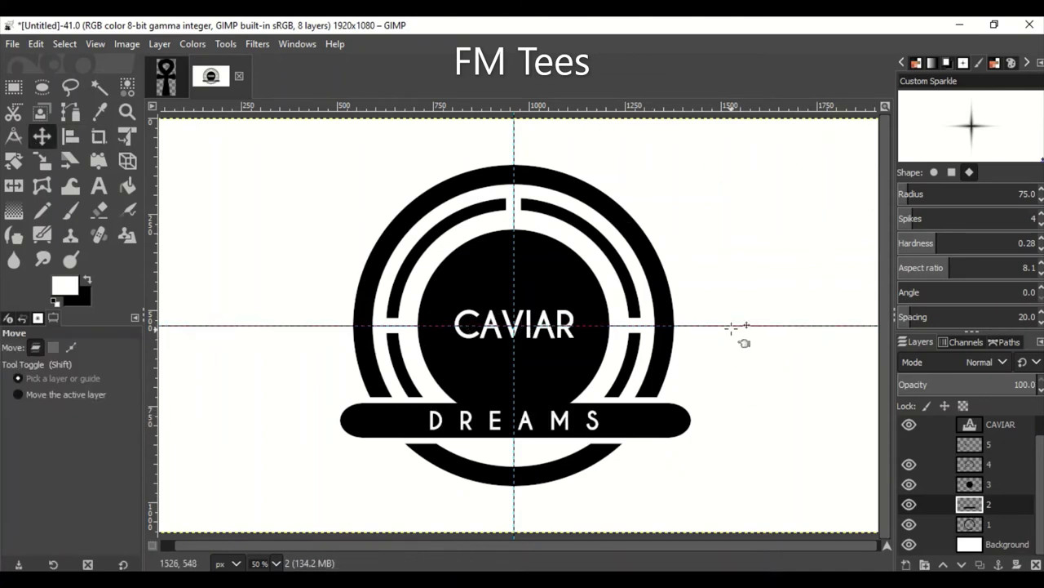
pyautogui.moveTo(730, 325); pyautogui.dragTo(153, 213)
pyautogui.click(98, 186)
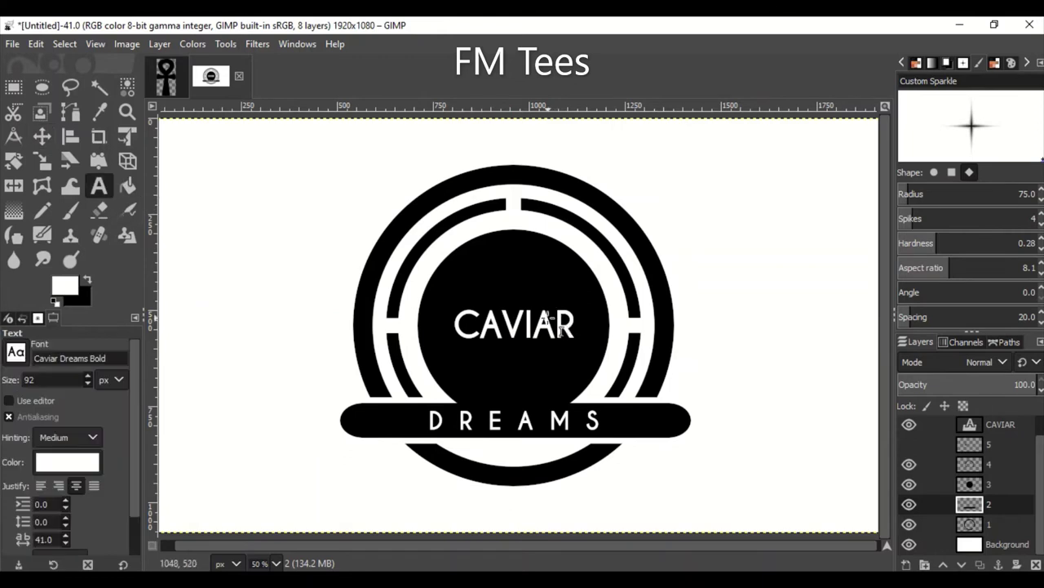
pyautogui.click(563, 325)
pyautogui.scroll(5, 68, 536)
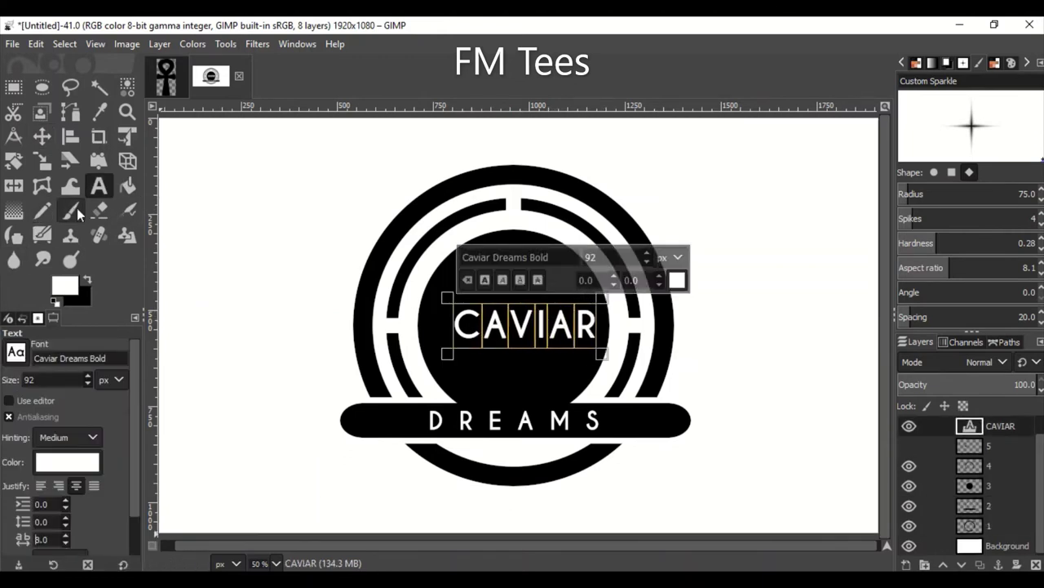
pyautogui.click(40, 163)
pyautogui.press('q')
pyautogui.click(206, 359)
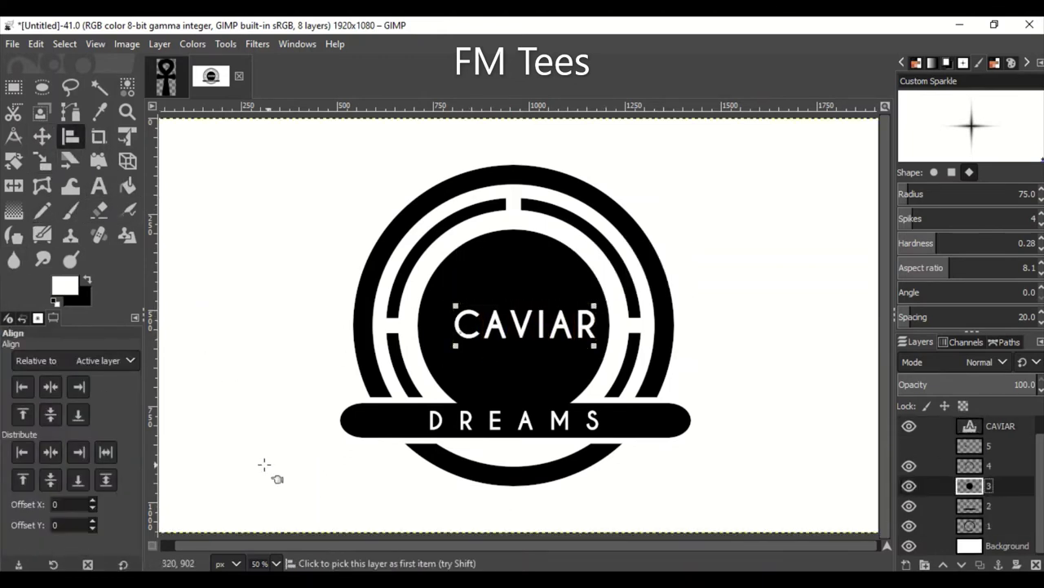
pyautogui.click(50, 386)
# Step: Crop central-disc layer 3 to its content
pyautogui.click(1023, 448)
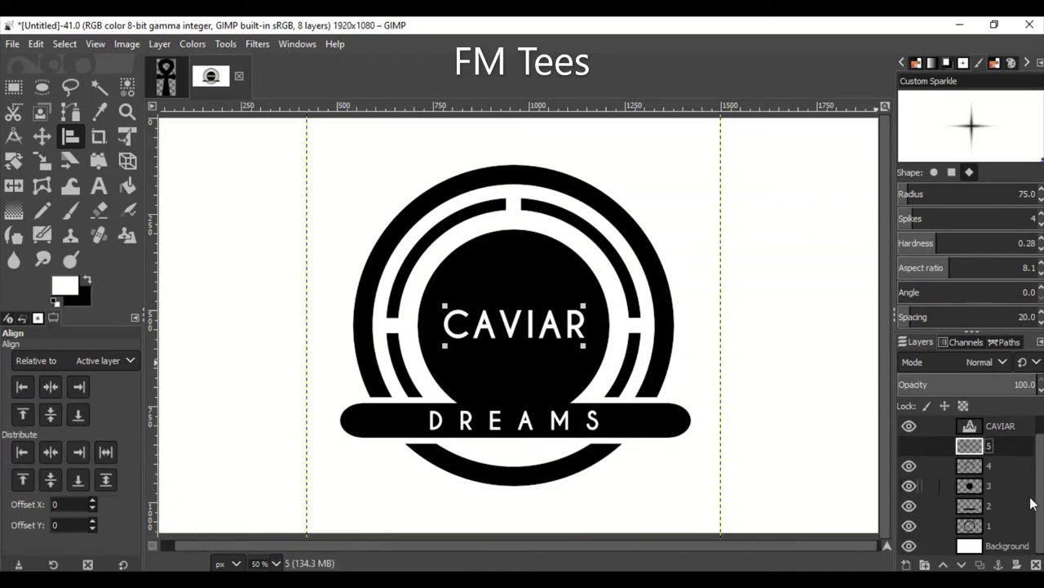
pyautogui.press('m')
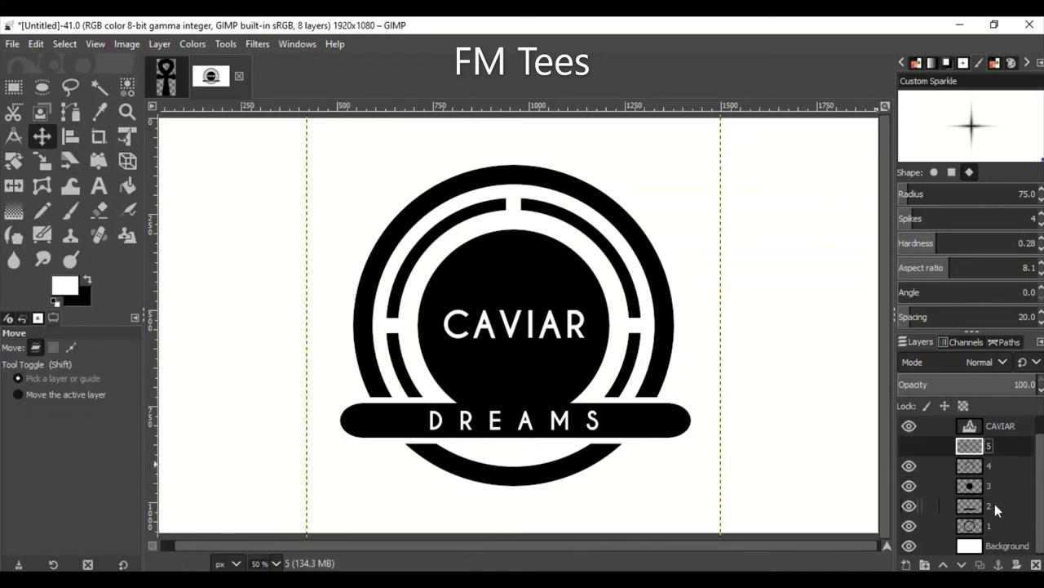
pyautogui.click(995, 504)
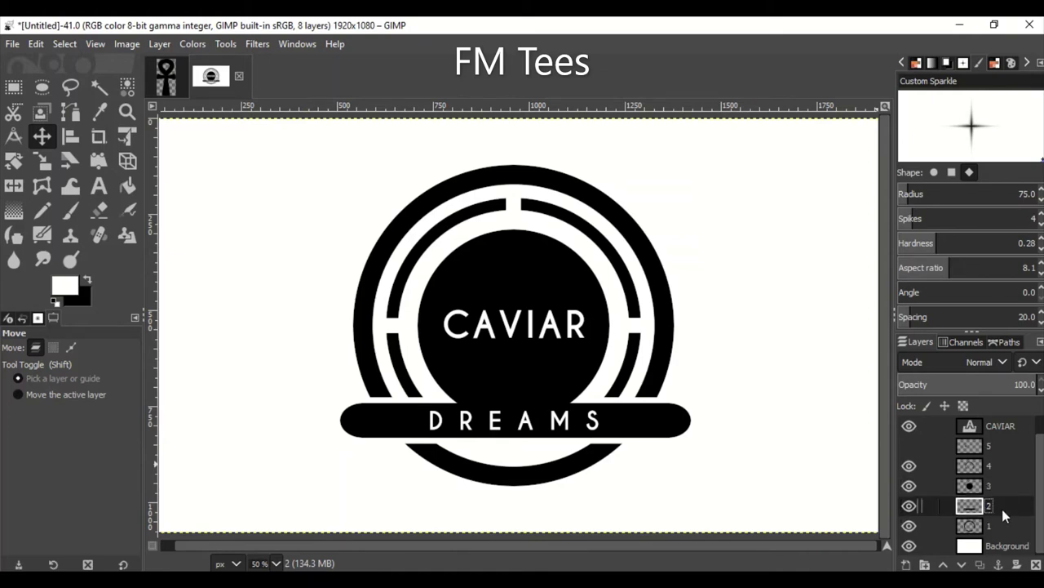
pyautogui.click(991, 526)
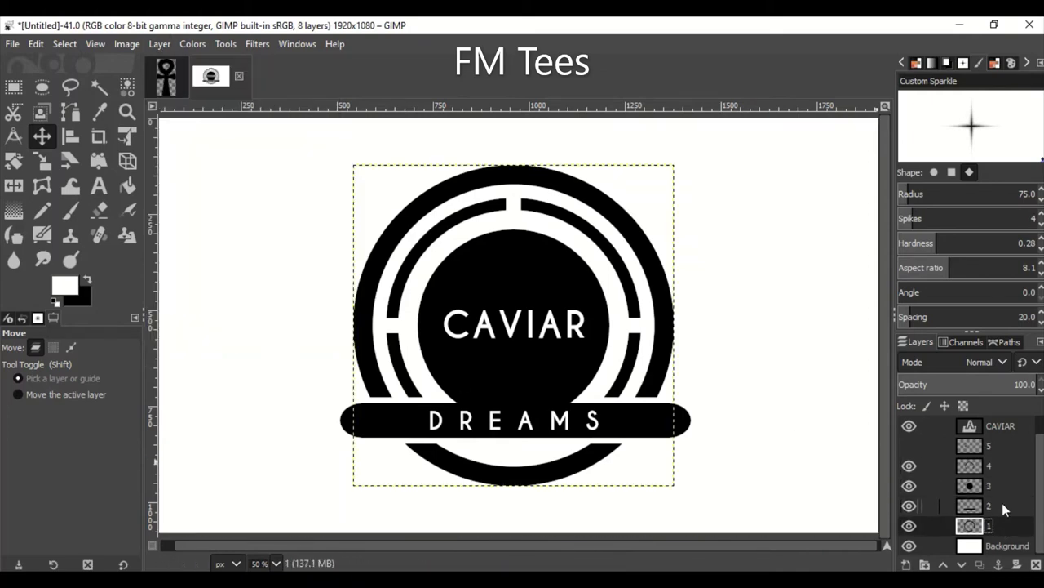
pyautogui.click(1002, 503)
pyautogui.click(160, 44)
pyautogui.click(245, 356)
pyautogui.press('pageup')
pyautogui.click(160, 44)
# Step: Crop the CAVIAR and DREAMS text layers to their content
pyautogui.click(245, 356)
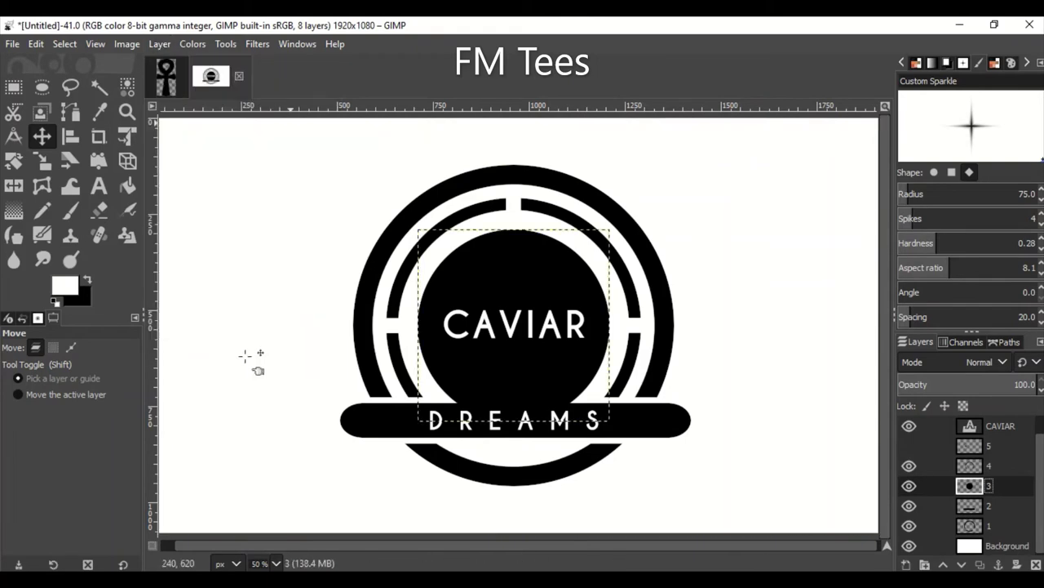
pyautogui.click(160, 43)
pyautogui.press('pageup')
pyautogui.press('pageup')
pyautogui.press('pageup')
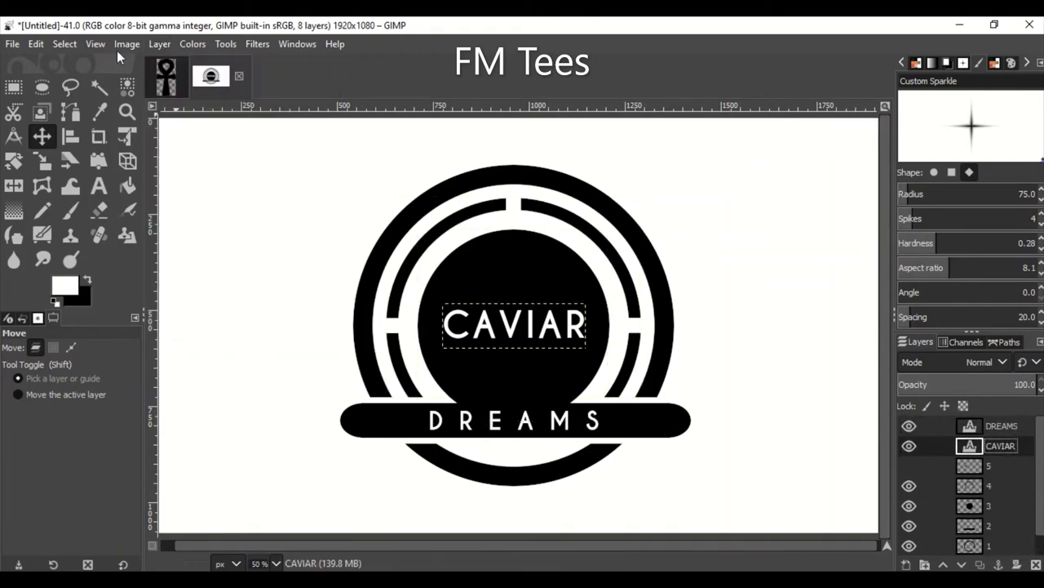
pyautogui.click(160, 43)
pyautogui.click(204, 417)
pyautogui.press('pageup')
pyautogui.click(160, 43)
pyautogui.click(204, 418)
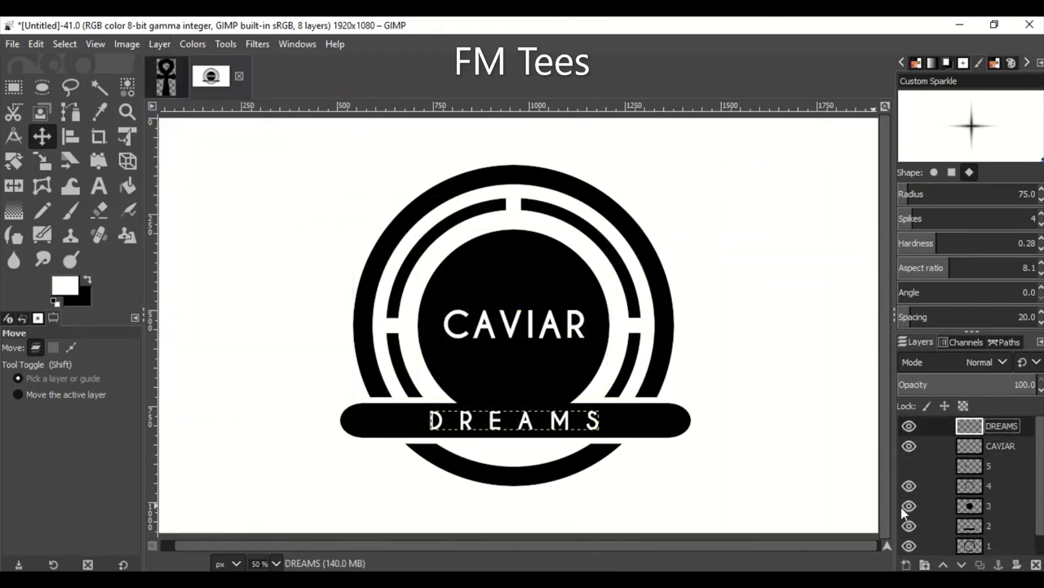
# Step: Centre the DREAMS bar horizontally relative to layer 3
pyautogui.click(990, 506)
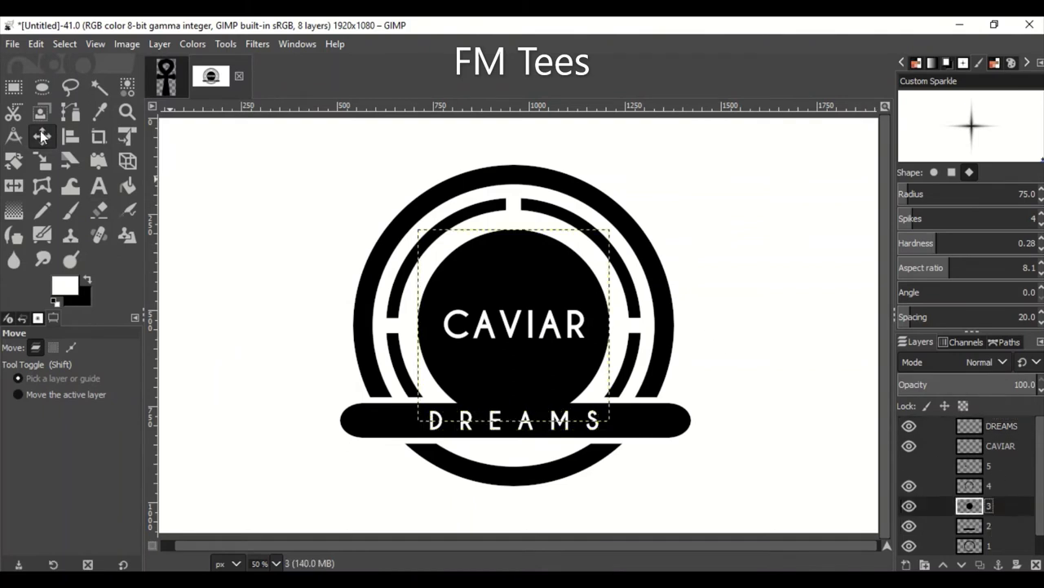
pyautogui.press('q')
pyautogui.click(388, 426)
pyautogui.click(50, 386)
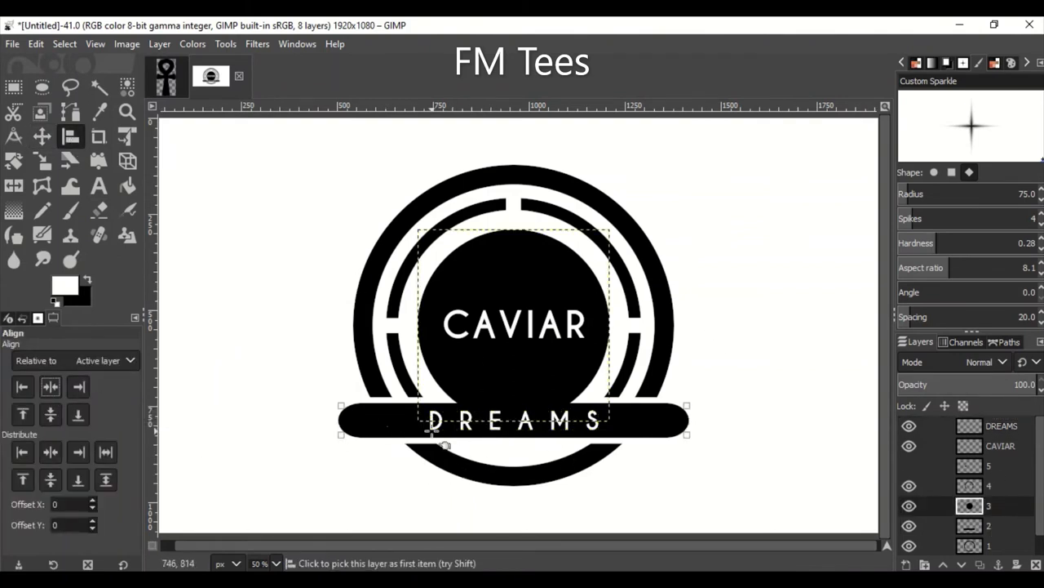
pyautogui.click(991, 545)
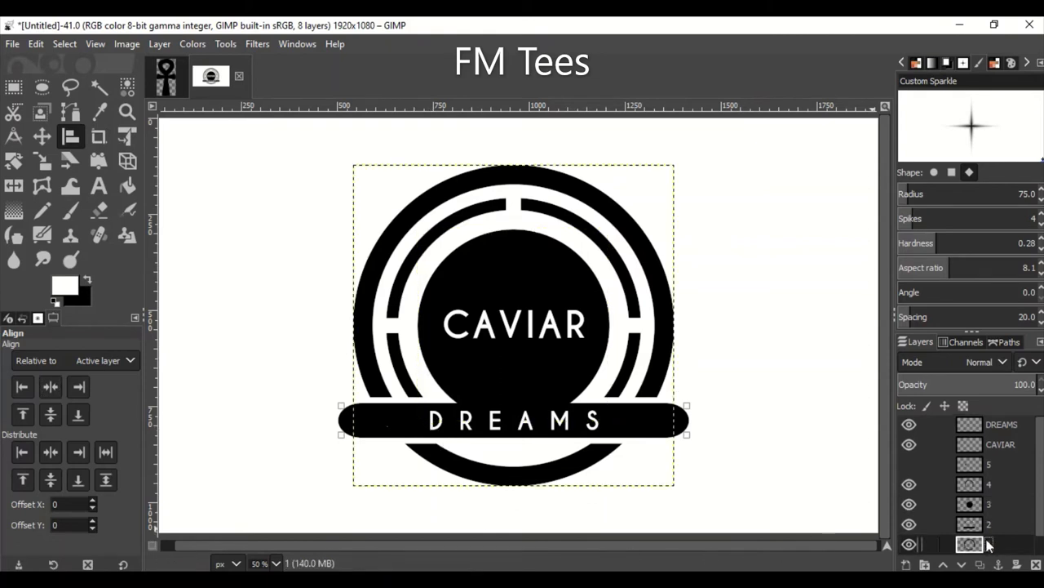
# Step: Centre the CAVIAR text horizontally again and inspect the emblem
pyautogui.scroll(-1, 989, 545)
pyautogui.keyDown('ctrl'); pyautogui.scroll(-2, 666, 371); pyautogui.keyUp('ctrl')
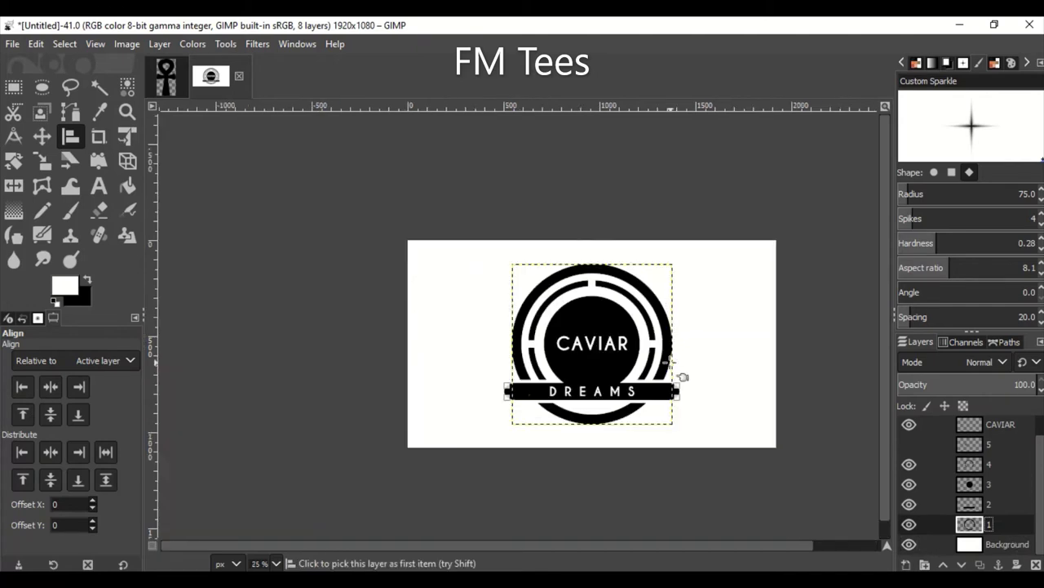
pyautogui.keyDown('ctrl'); pyautogui.scroll(2, 747, 398); pyautogui.keyUp('ctrl')
pyautogui.scroll(1, 1005, 445)
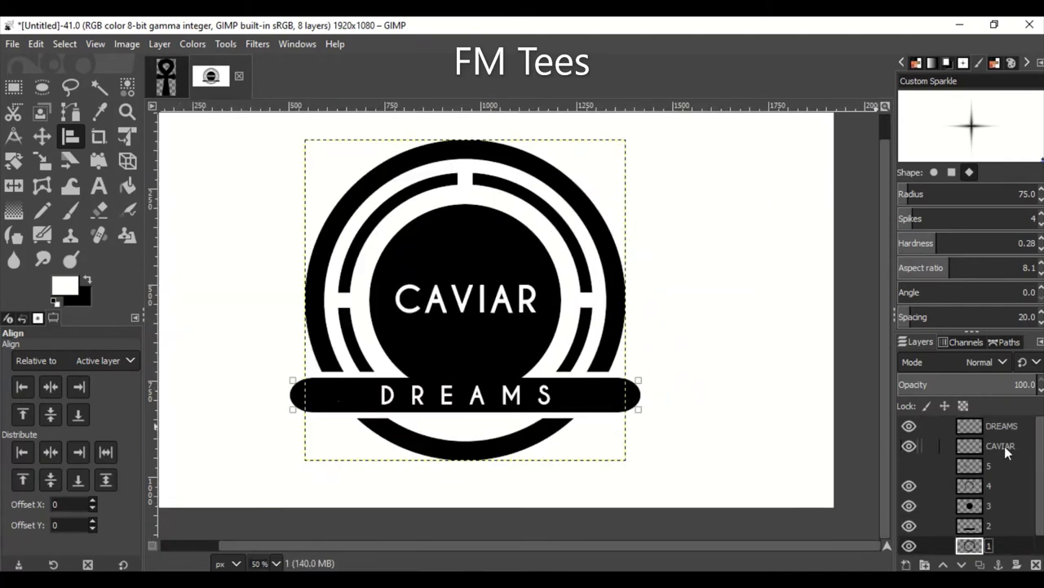
pyautogui.click(481, 306)
pyautogui.click(989, 506)
pyautogui.click(49, 386)
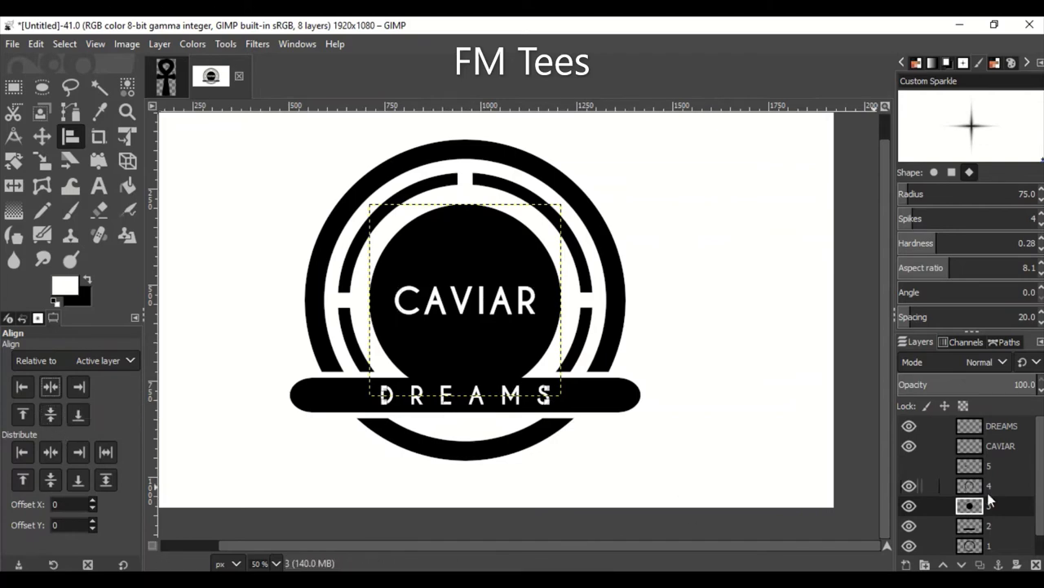
pyautogui.scroll(1, 767, 473)
pyautogui.hscroll(-2, 469, 546)
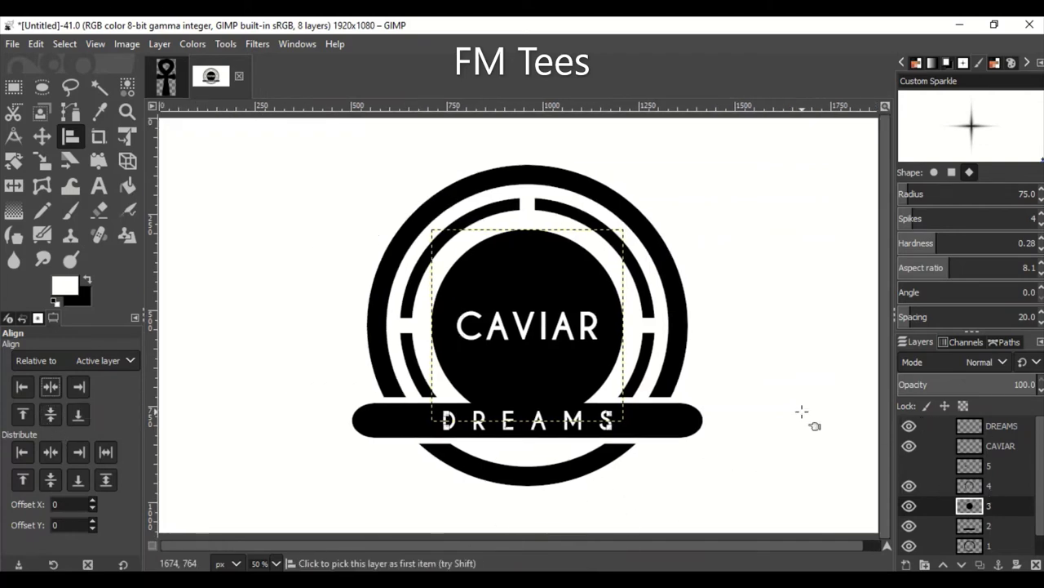
pyautogui.keyDown('ctrl'); pyautogui.scroll(-1, 802, 411); pyautogui.keyUp('ctrl')
pyautogui.keyDown('ctrl'); pyautogui.scroll(1, 802, 411); pyautogui.keyUp('ctrl')
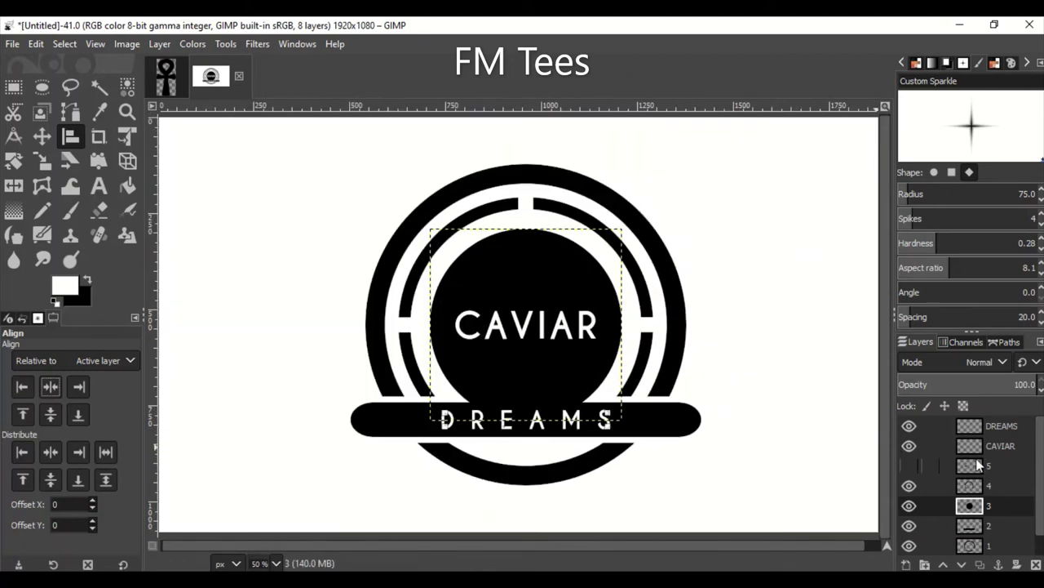
# Step: Create a merged Visible layer from the logo, then hide the white background and CAVIAR text layers
pyautogui.doubleClick(1013, 431)
pyautogui.rightClick(1003, 438)
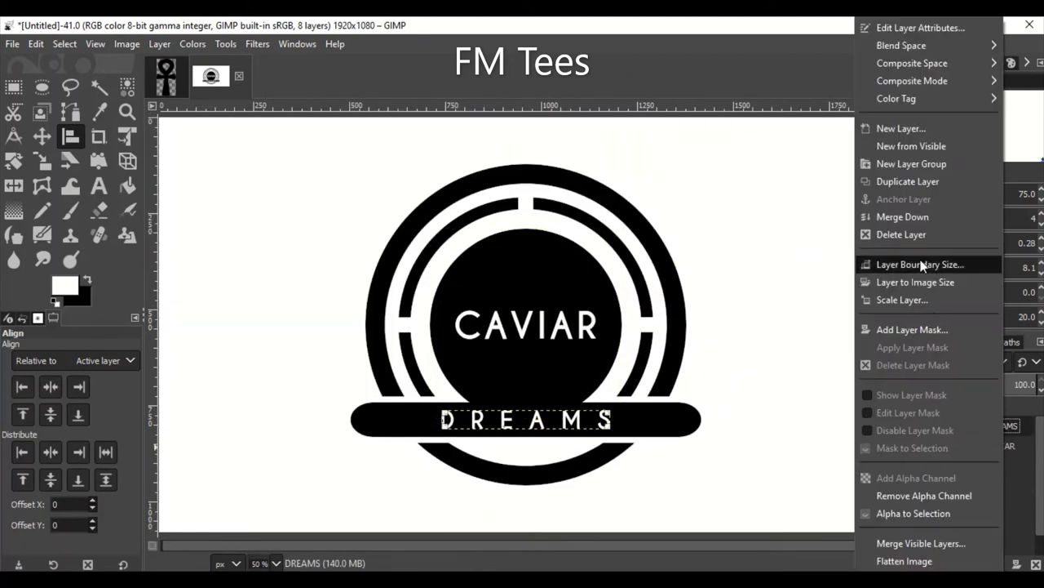
pyautogui.click(897, 145)
pyautogui.click(909, 545)
pyautogui.scroll(1, 1003, 474)
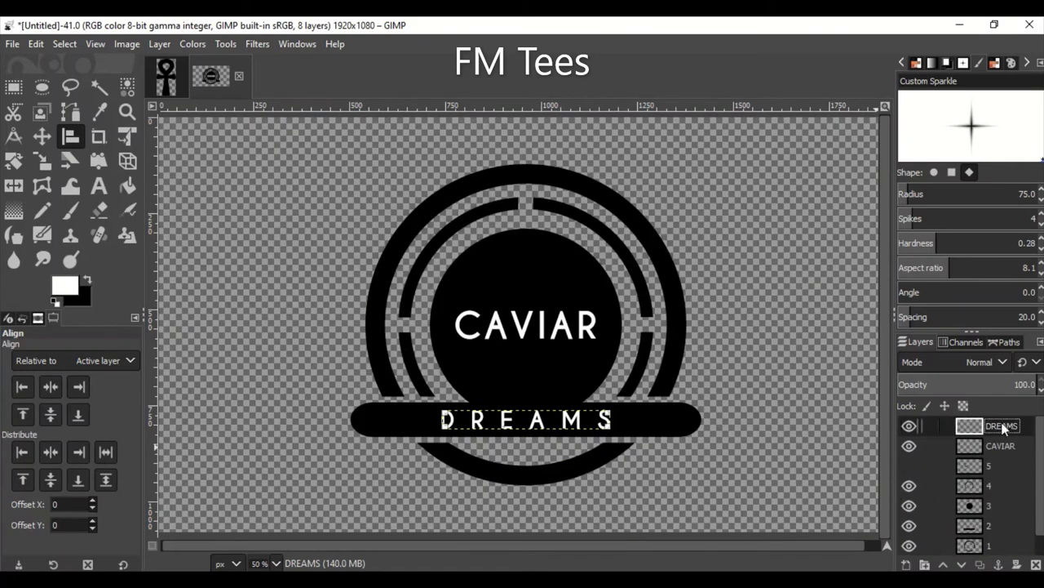
pyautogui.click(1004, 448)
pyautogui.click(1005, 506)
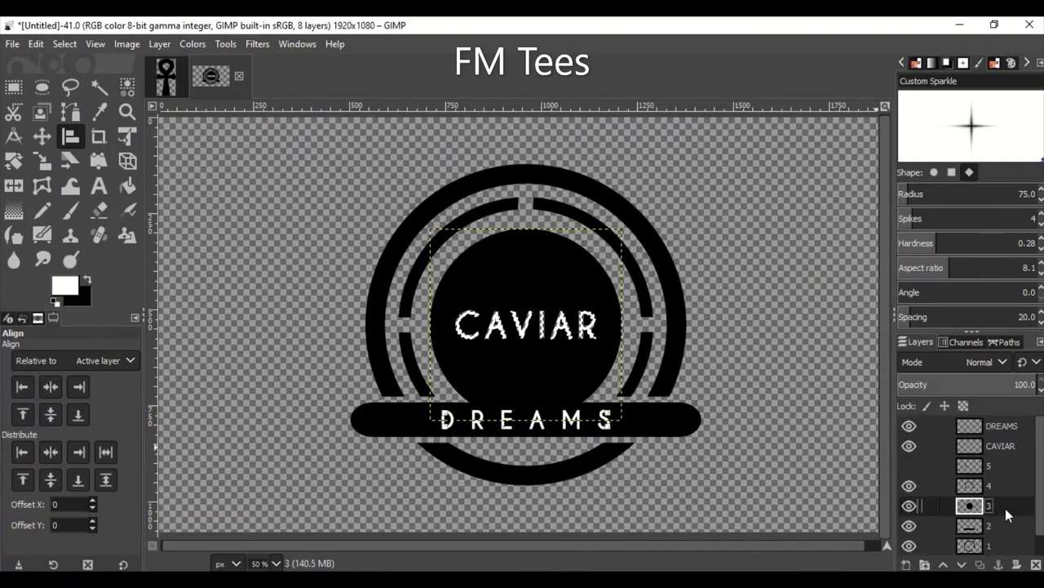
pyautogui.click(909, 446)
# Step: Use Alpha to Selection on layer 3, then merge everything visible into another new layer
pyautogui.rightClick(1002, 425)
pyautogui.click(987, 522)
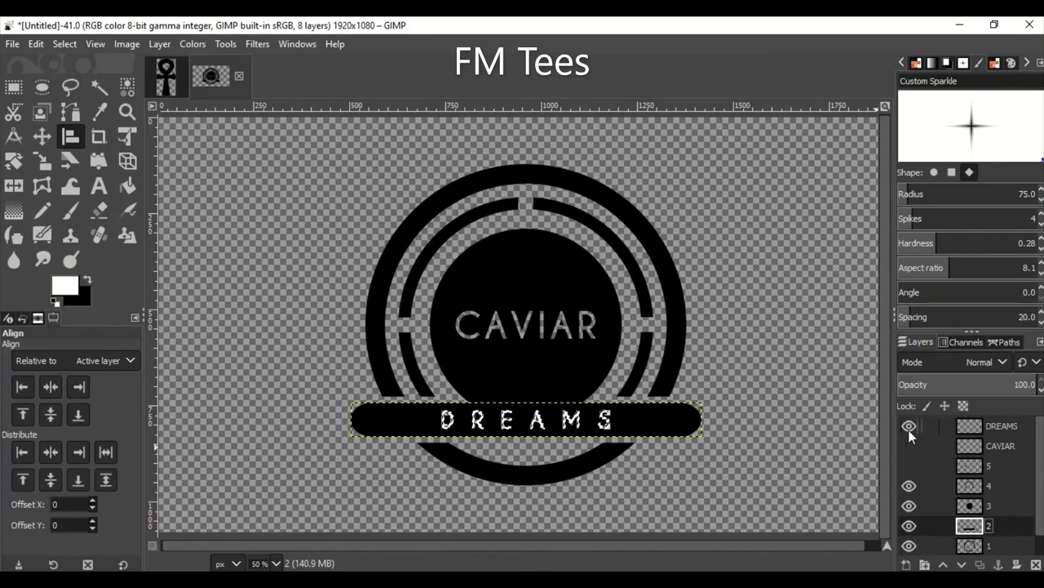
pyautogui.click(999, 506)
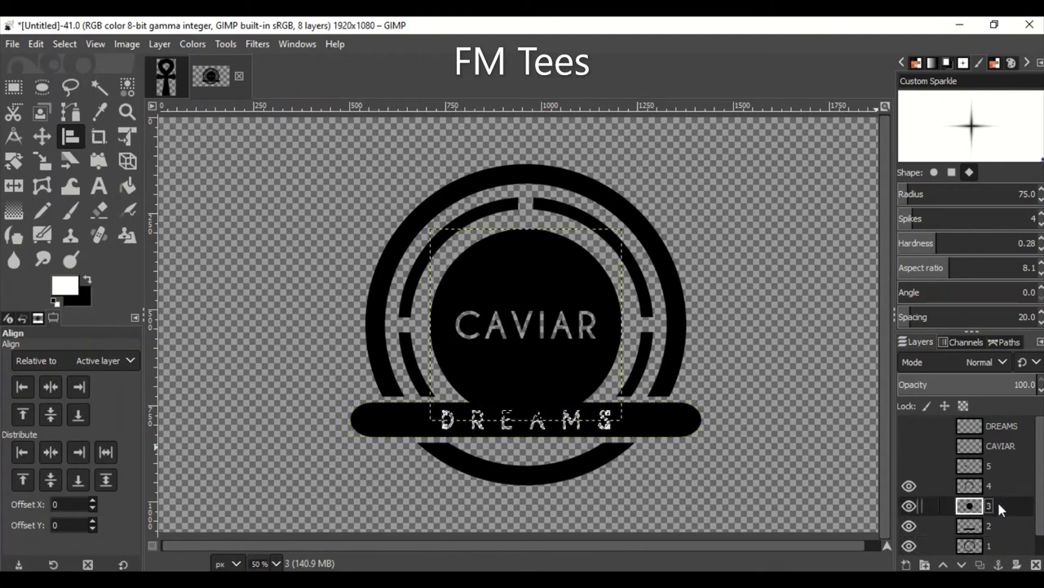
pyautogui.click(42, 136)
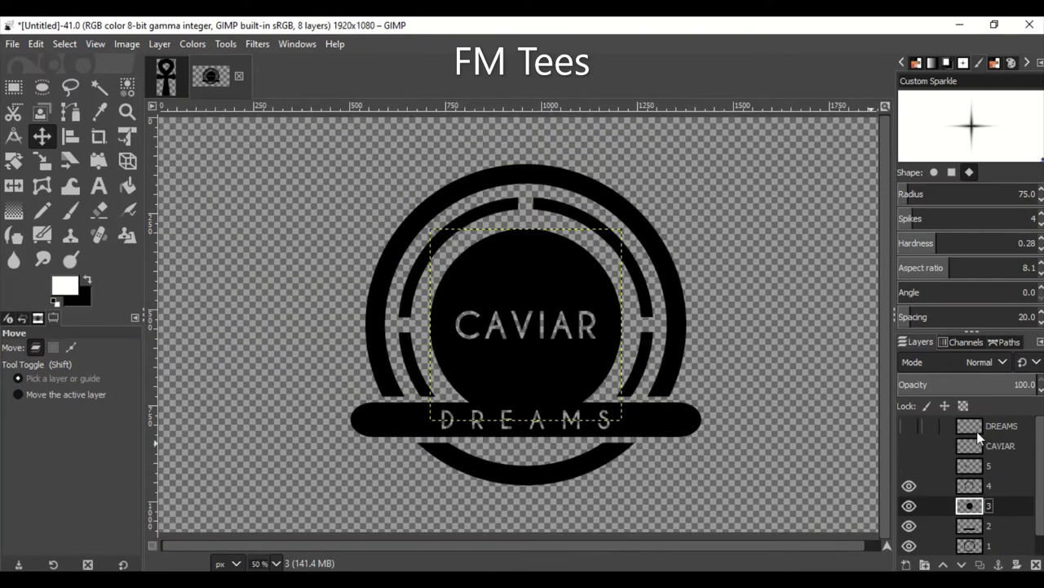
pyautogui.rightClick(977, 429)
pyautogui.click(897, 146)
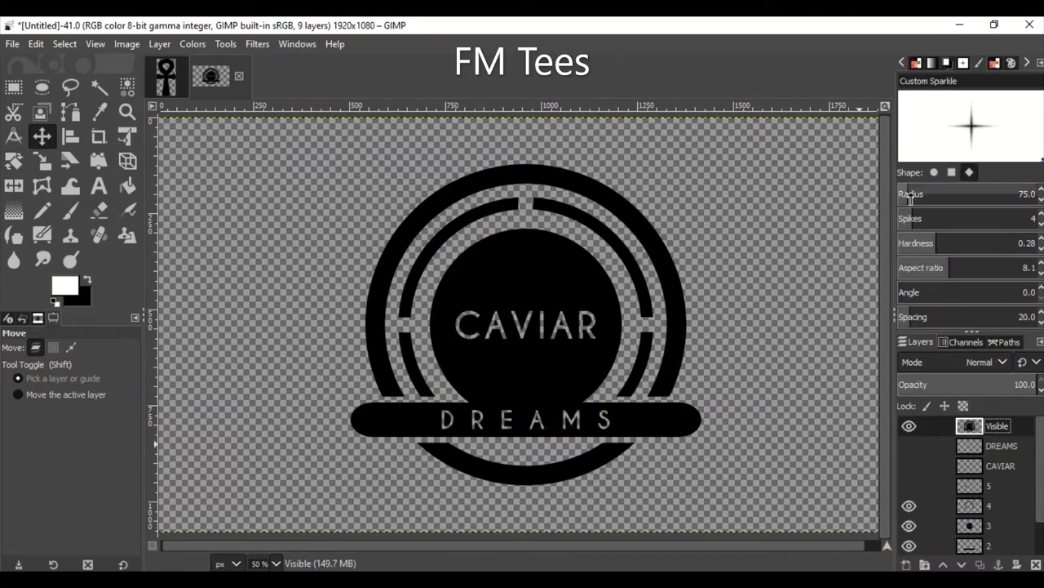
# Step: Hide layers 3, 2 and Visible, delete the old Background, and add a transparent 'Background' layer
pyautogui.moveTo(908, 528); pyautogui.dragTo(908, 546)
pyautogui.click(908, 425)
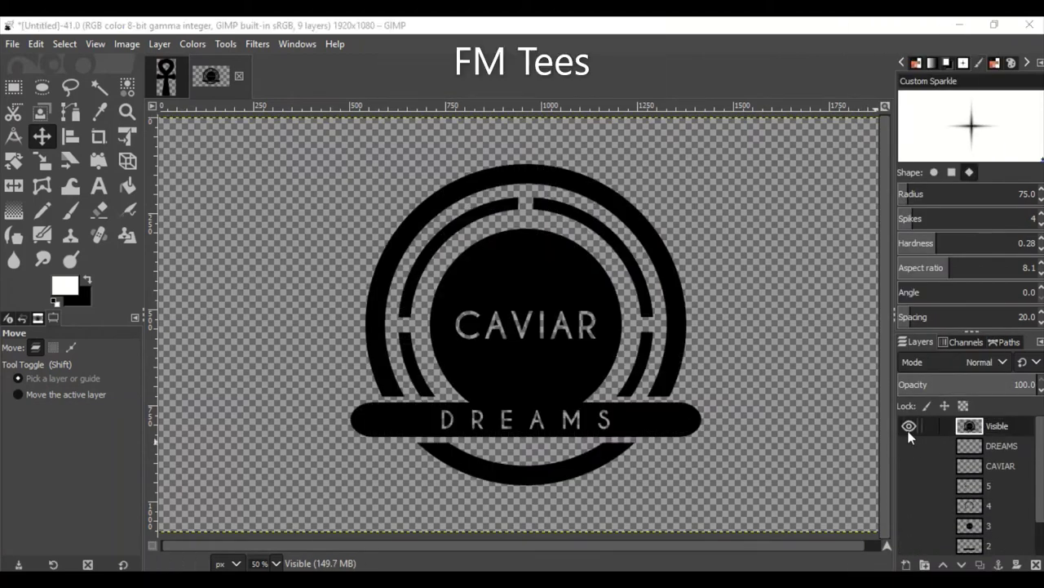
pyautogui.click(908, 425)
pyautogui.scroll(-2, 954, 513)
pyautogui.click(1035, 564)
pyautogui.click(904, 564)
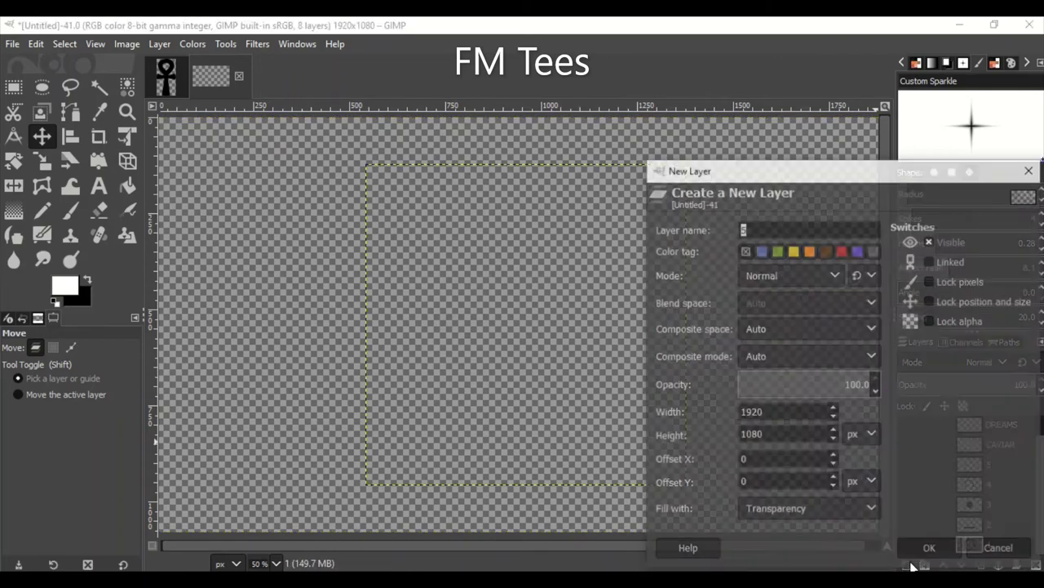
pyautogui.write('bACKGROUBackground')
pyautogui.press('Return')
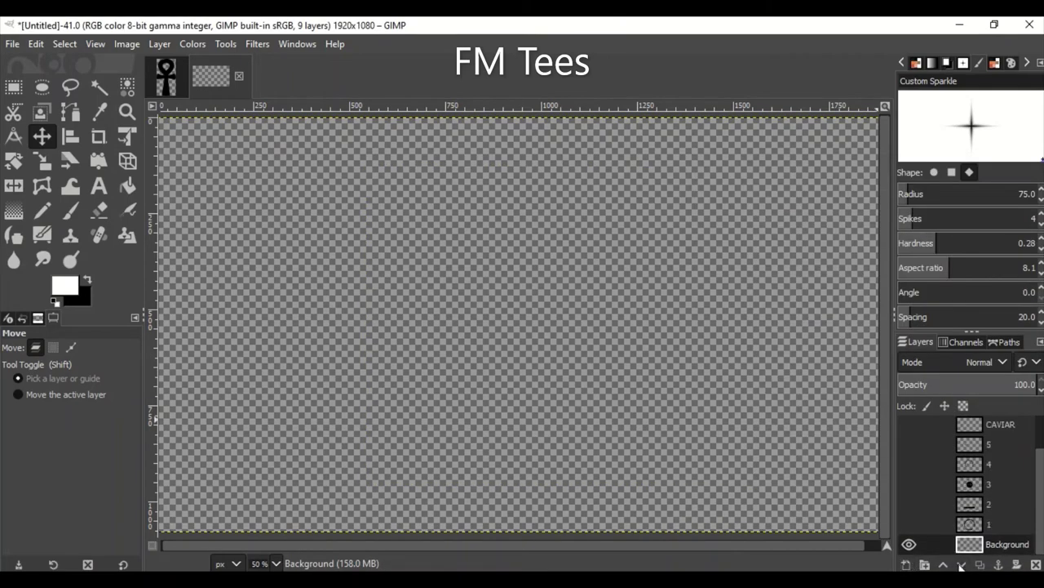
pyautogui.click(19, 214)
pyautogui.click(16, 400)
pyautogui.moveTo(134, 165); pyautogui.dragTo(137, 199)
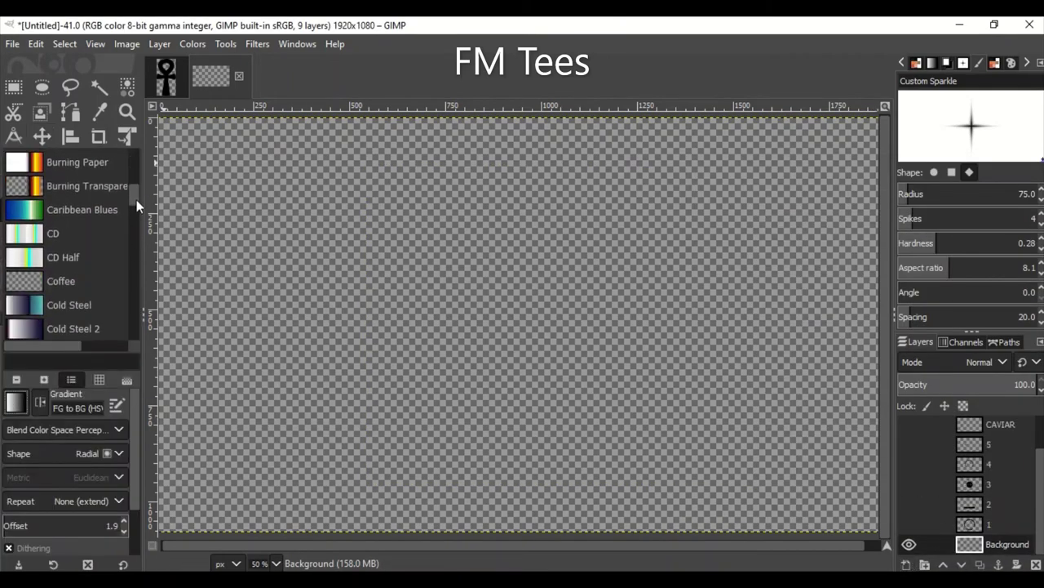
pyautogui.scroll(2, 136, 200)
pyautogui.click(81, 183)
pyautogui.keyDown('ctrl'); pyautogui.scroll(-2, 502, 315); pyautogui.keyUp('ctrl')
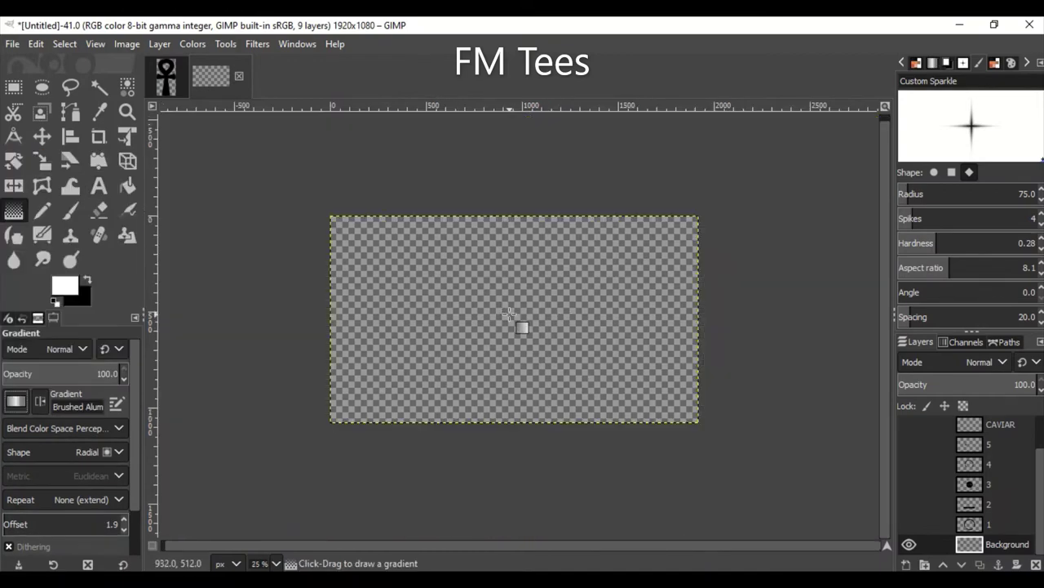
pyautogui.moveTo(508, 313); pyautogui.dragTo(695, 150)
pyautogui.keyDown('ctrl'); pyautogui.scroll(2, 694, 149); pyautogui.keyUp('ctrl')
pyautogui.keyDown('ctrl'); pyautogui.scroll(-1, 695, 149); pyautogui.keyUp('ctrl')
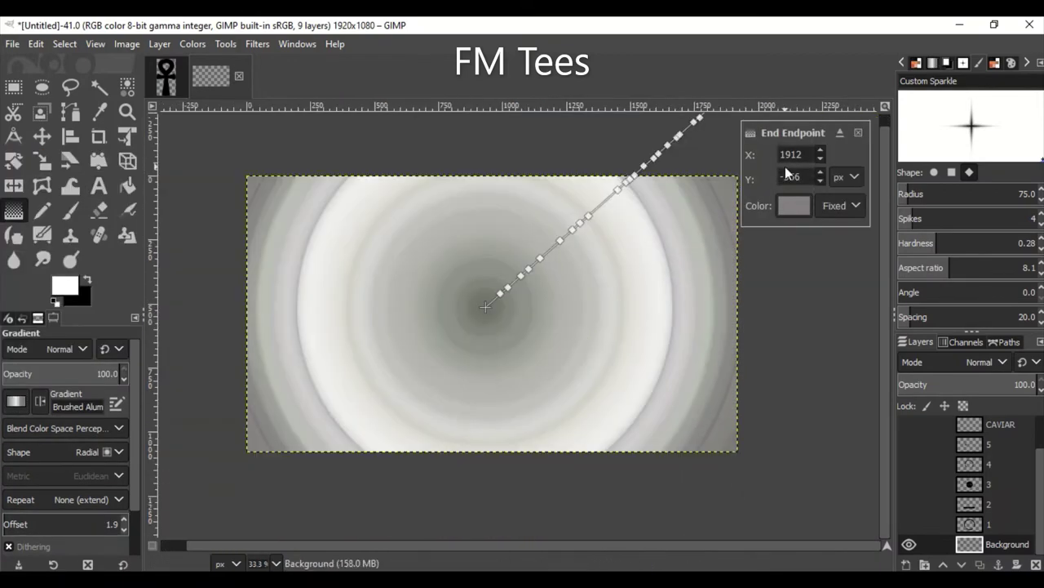
pyautogui.press('Escape')
pyautogui.click(16, 400)
pyautogui.scroll(-2, 91, 228)
pyautogui.scroll(-2, 91, 228)
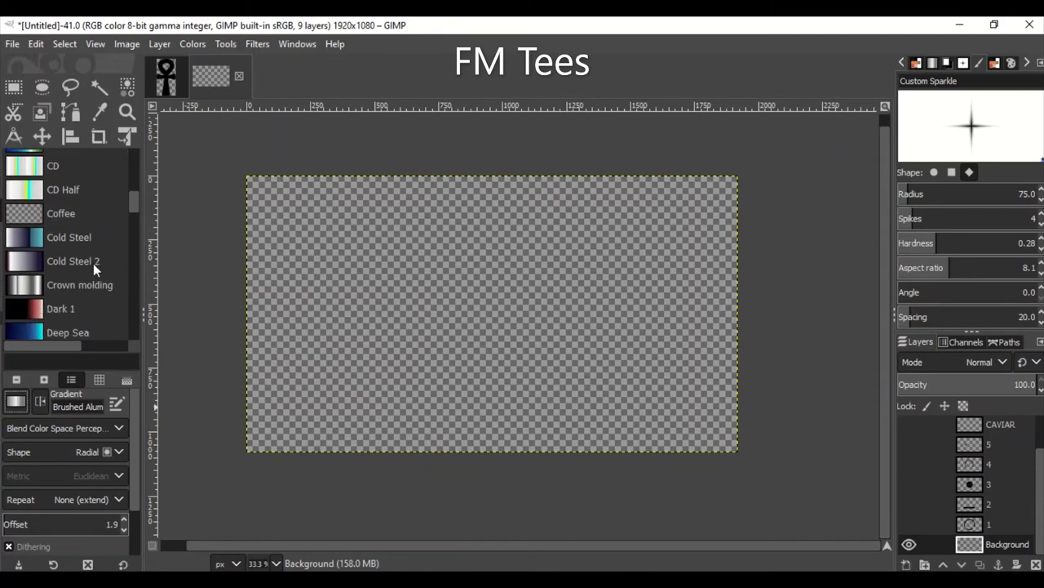
pyautogui.click(93, 262)
pyautogui.moveTo(490, 306)
pyautogui.mouseDown()
pyautogui.moveTo(743, 137)
pyautogui.moveTo(594, 233)
pyautogui.mouseUp()
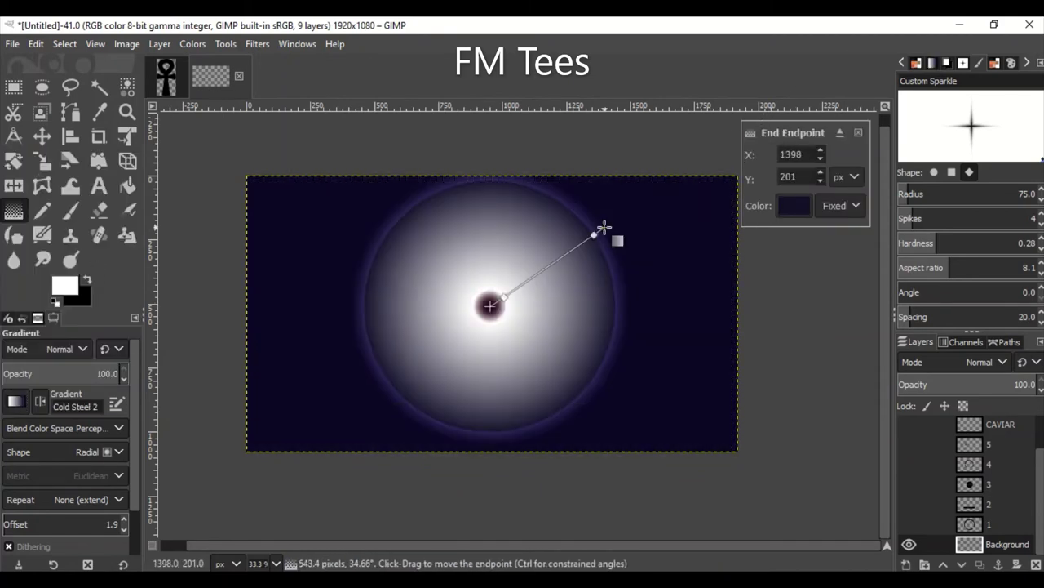
pyautogui.press('Escape')
pyautogui.click(15, 399)
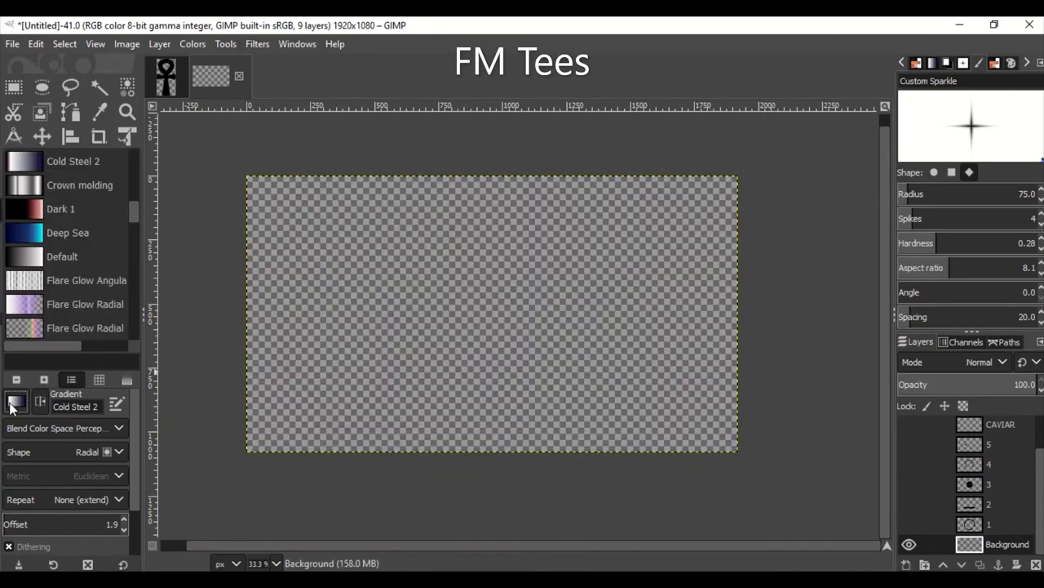
pyautogui.scroll(-3, 81, 237)
pyautogui.scroll(-5, 80, 237)
pyautogui.click(81, 237)
pyautogui.moveTo(485, 302); pyautogui.dragTo(787, 149)
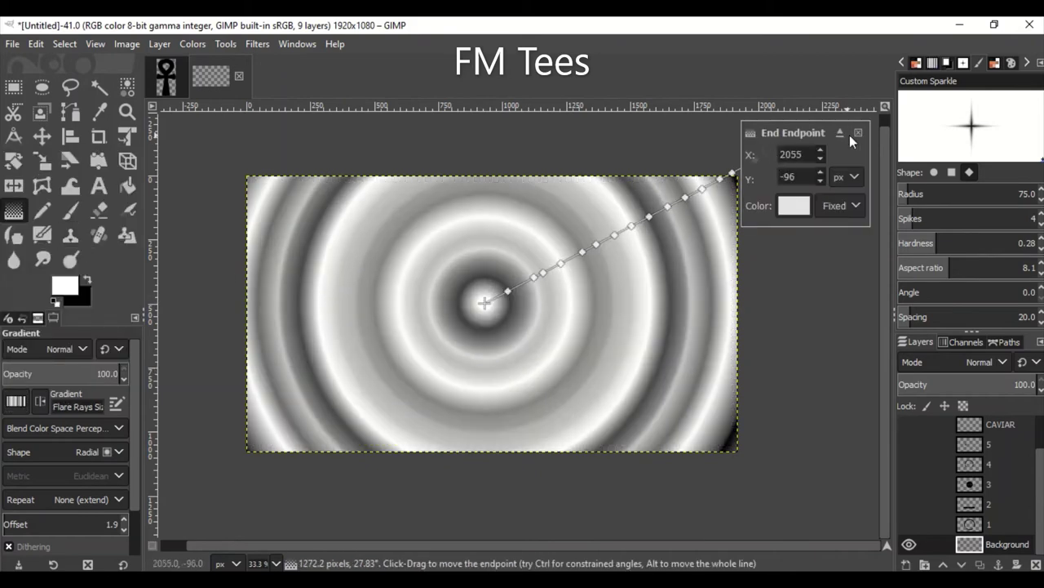
pyautogui.press('Escape')
pyautogui.click(15, 400)
pyautogui.click(80, 183)
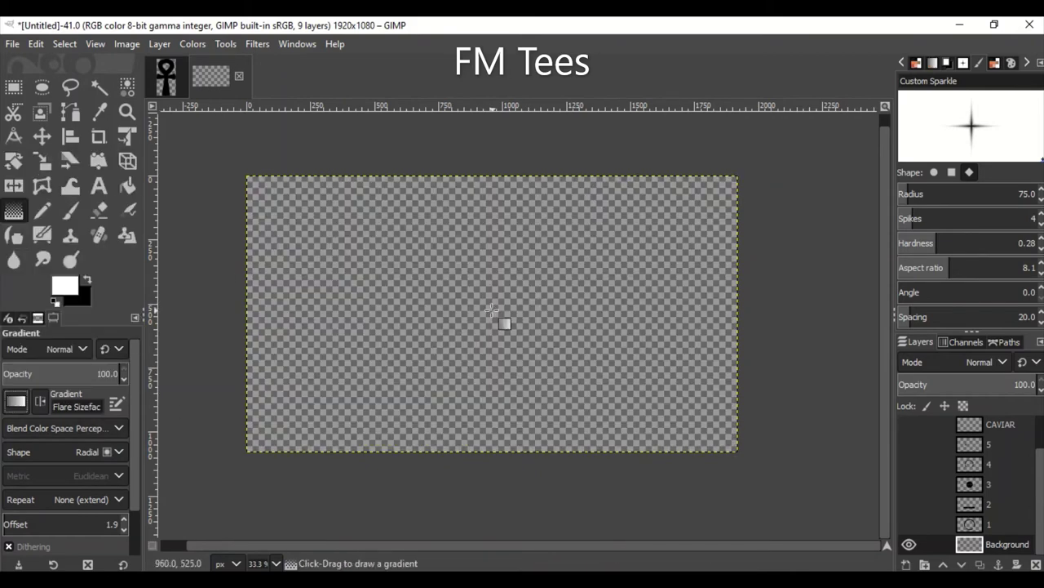
pyautogui.moveTo(492, 310); pyautogui.dragTo(707, 112)
pyautogui.press('Escape')
pyautogui.click(16, 399)
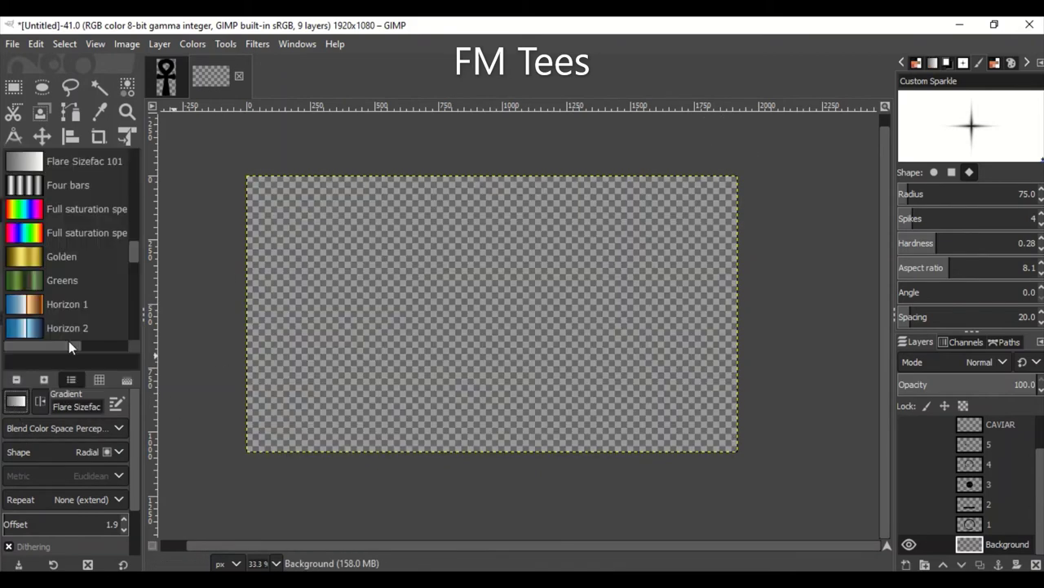
pyautogui.scroll(-5, 68, 341)
pyautogui.click(77, 319)
pyautogui.moveTo(509, 307)
pyautogui.mouseDown()
pyautogui.moveTo(702, 139)
pyautogui.moveTo(760, 49)
pyautogui.moveTo(697, 187)
pyautogui.mouseUp()
pyautogui.press('Escape')
pyautogui.click(15, 400)
pyautogui.scroll(-3, 67, 345)
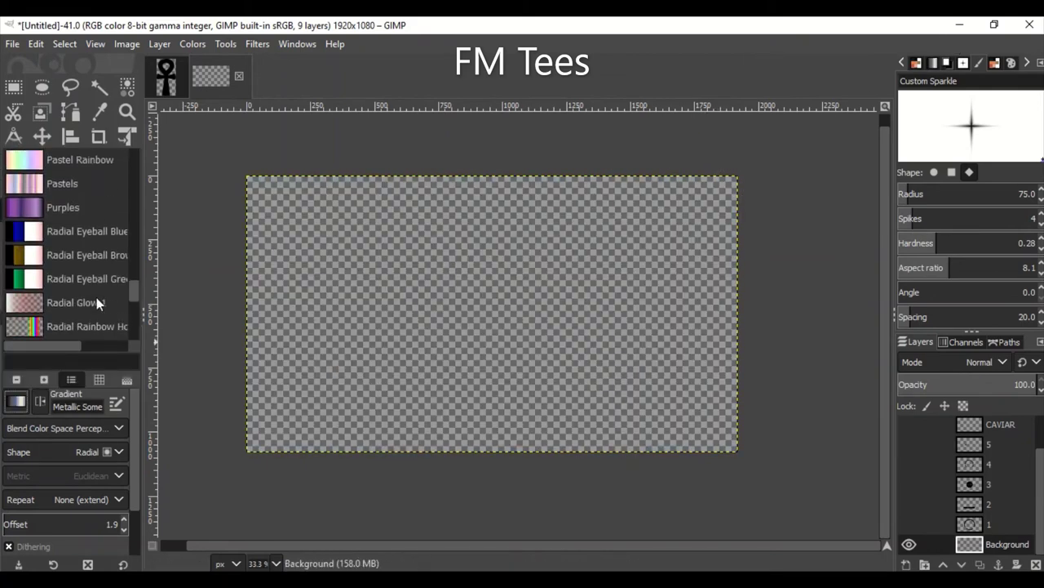
pyautogui.scroll(-5, 96, 297)
pyautogui.scroll(-4, 96, 297)
pyautogui.scroll(3, 96, 297)
pyautogui.scroll(5, 96, 297)
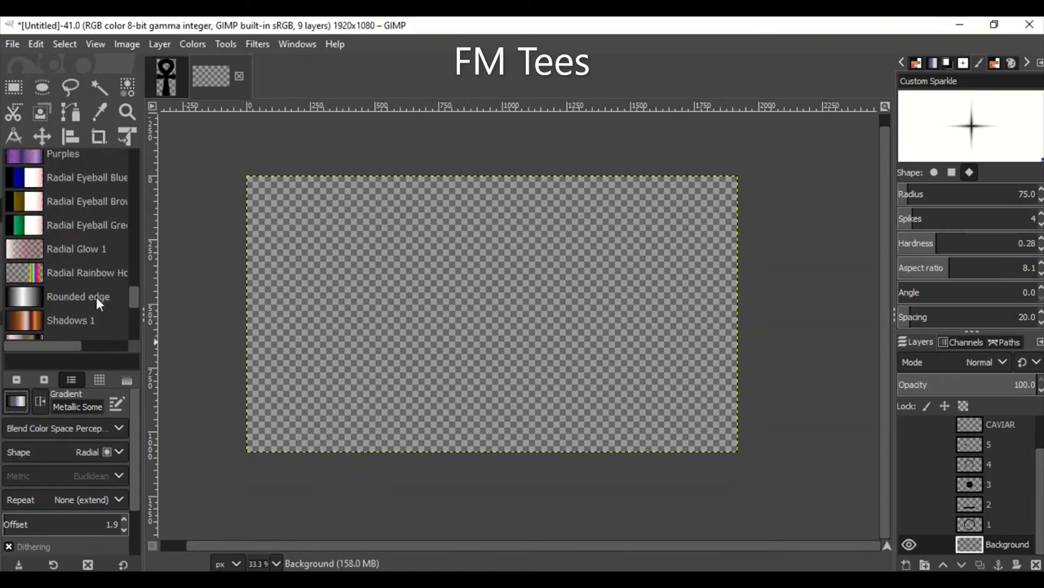
pyautogui.scroll(3, 97, 297)
pyautogui.scroll(2, 52, 230)
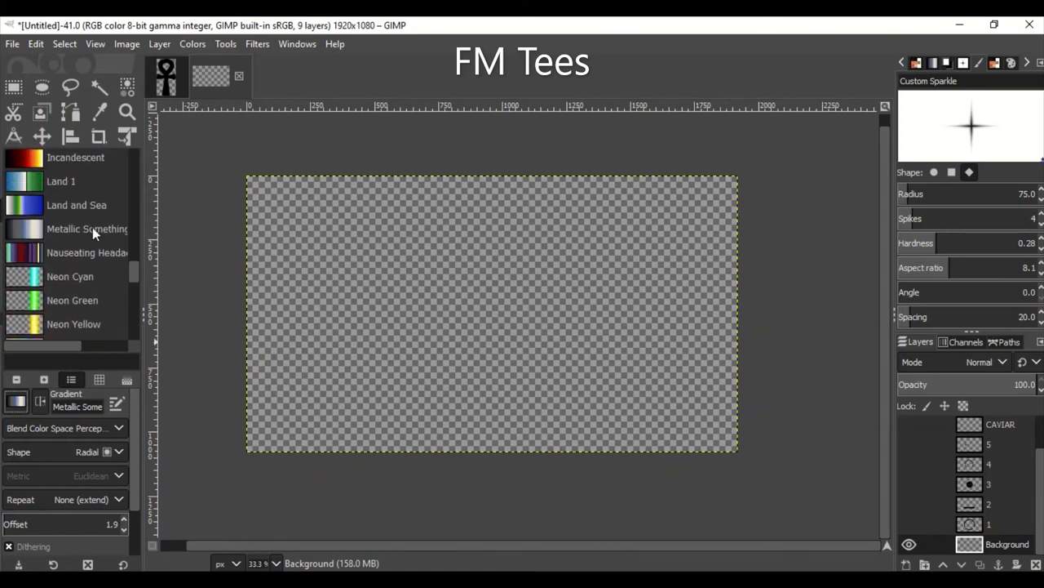
pyautogui.click(11, 401)
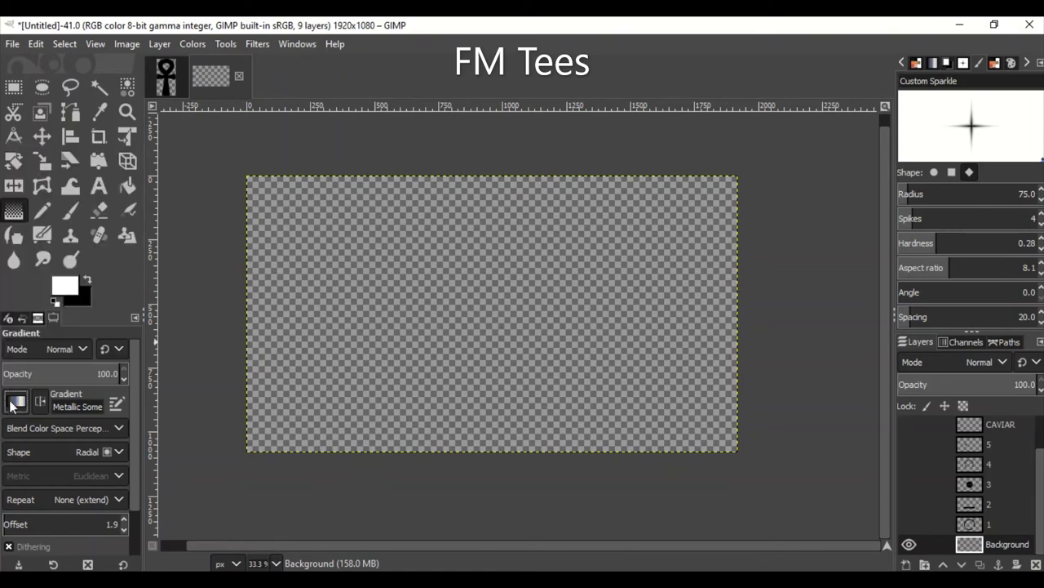
pyautogui.moveTo(495, 308)
pyautogui.mouseDown()
pyautogui.moveTo(495, 473)
pyautogui.moveTo(187, 485)
pyautogui.moveTo(247, 105)
pyautogui.moveTo(343, 249)
pyautogui.moveTo(485, 252)
pyautogui.mouseUp()
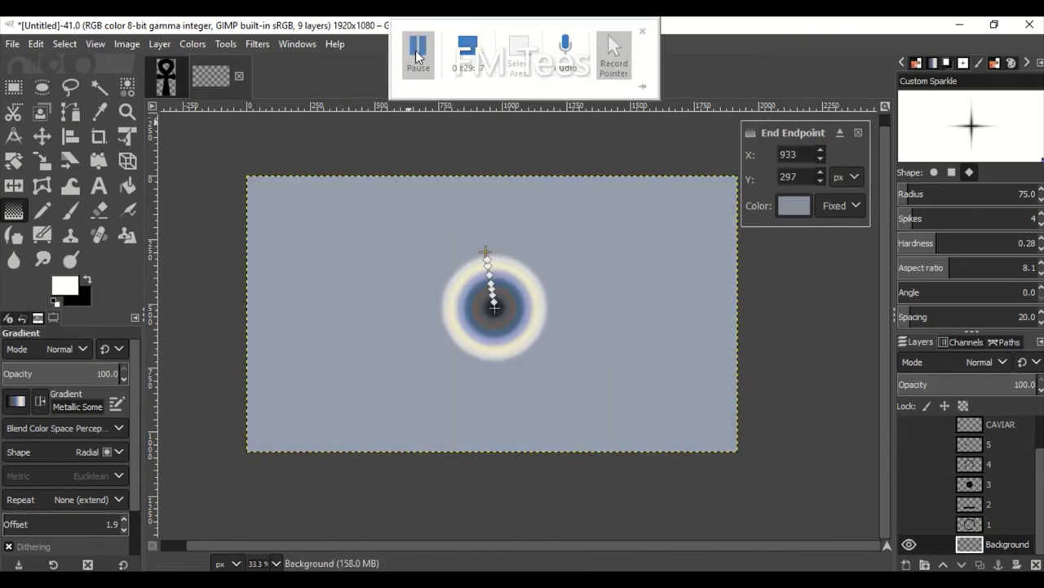
pyautogui.press('Escape')
pyautogui.click(107, 425)
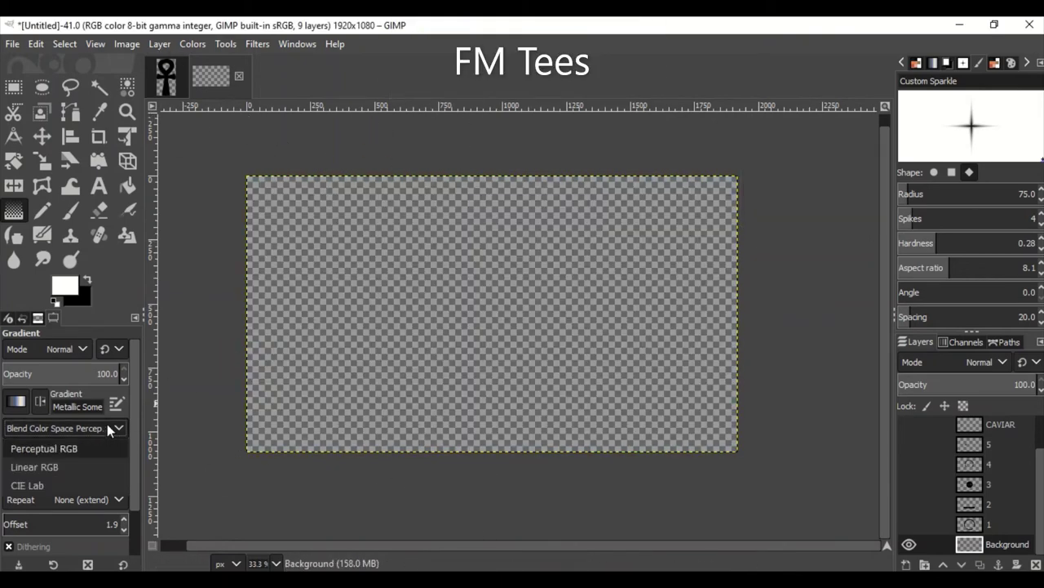
pyautogui.click(57, 427)
pyautogui.click(29, 466)
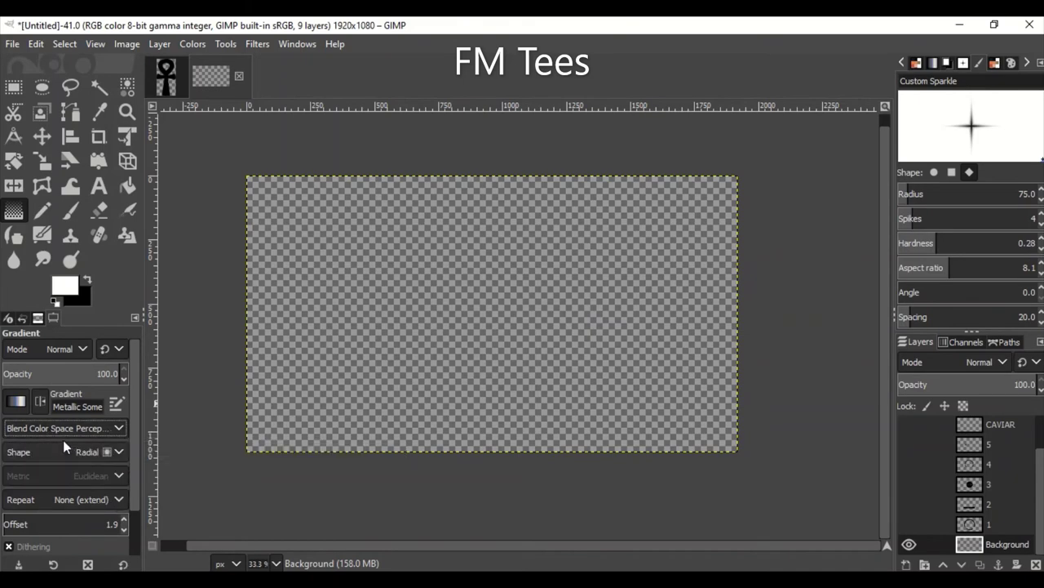
pyautogui.moveTo(482, 302); pyautogui.dragTo(827, 153)
pyautogui.click(57, 428)
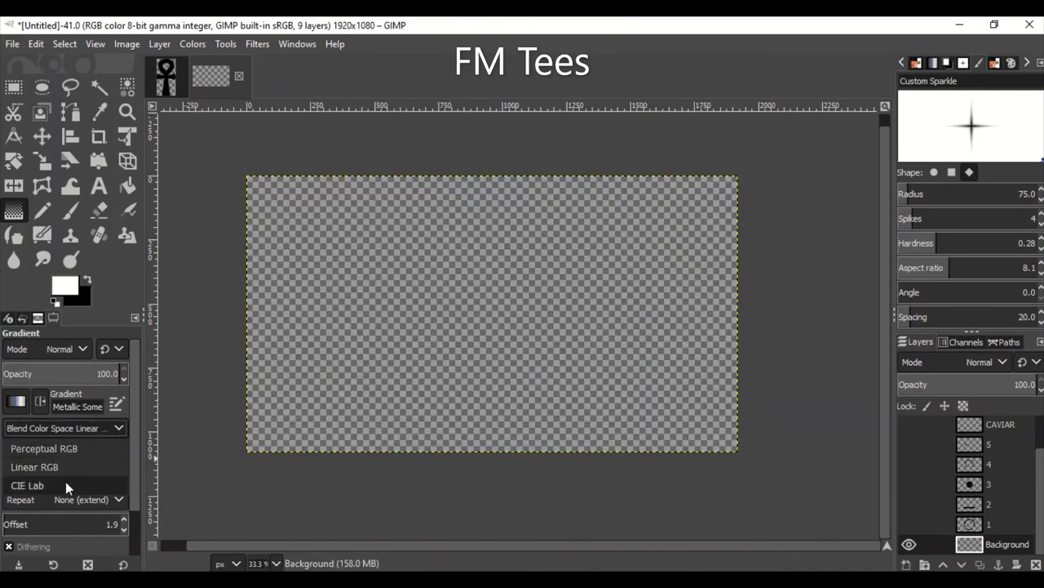
pyautogui.click(34, 485)
pyautogui.press('Escape')
pyautogui.click(25, 427)
pyautogui.click(53, 456)
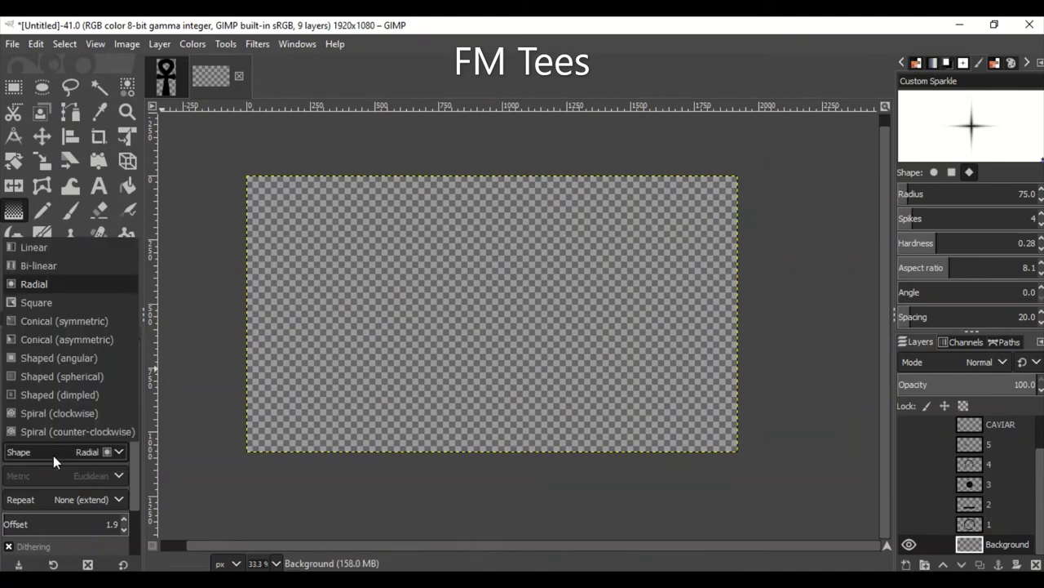
pyautogui.click(40, 321)
pyautogui.moveTo(506, 298)
pyautogui.mouseDown()
pyautogui.moveTo(486, 479)
pyautogui.moveTo(582, 350)
pyautogui.moveTo(622, 252)
pyautogui.mouseUp()
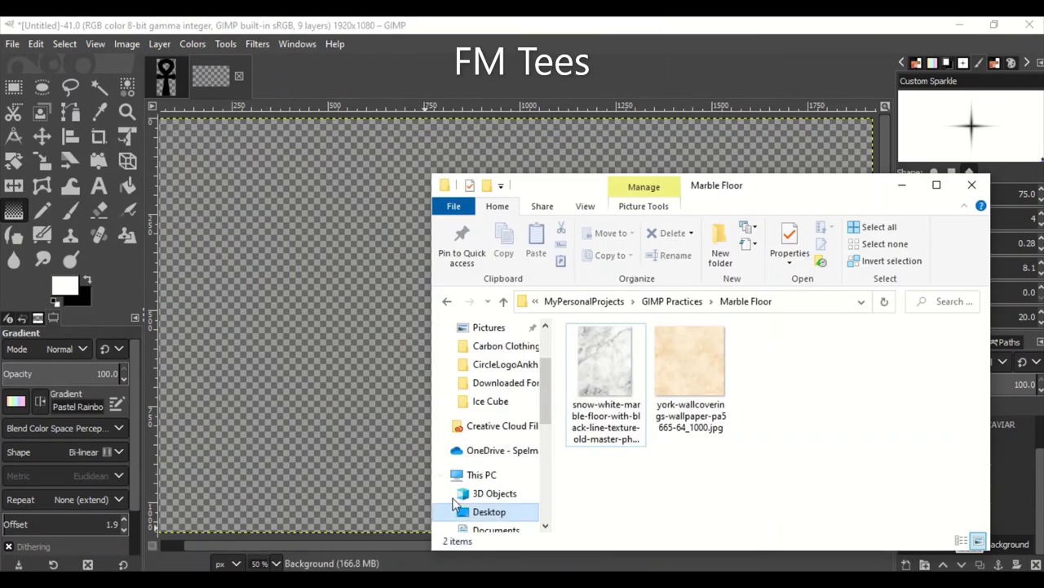
# Step: Bring the white marble photo into the image as a new layer
pyautogui.moveTo(605, 367)
pyautogui.mouseDown()
pyautogui.moveTo(564, 113)
pyautogui.moveTo(249, 256)
pyautogui.mouseUp()
pyautogui.scroll(-3, 285, 350)
pyautogui.scroll(3, 222, 356)
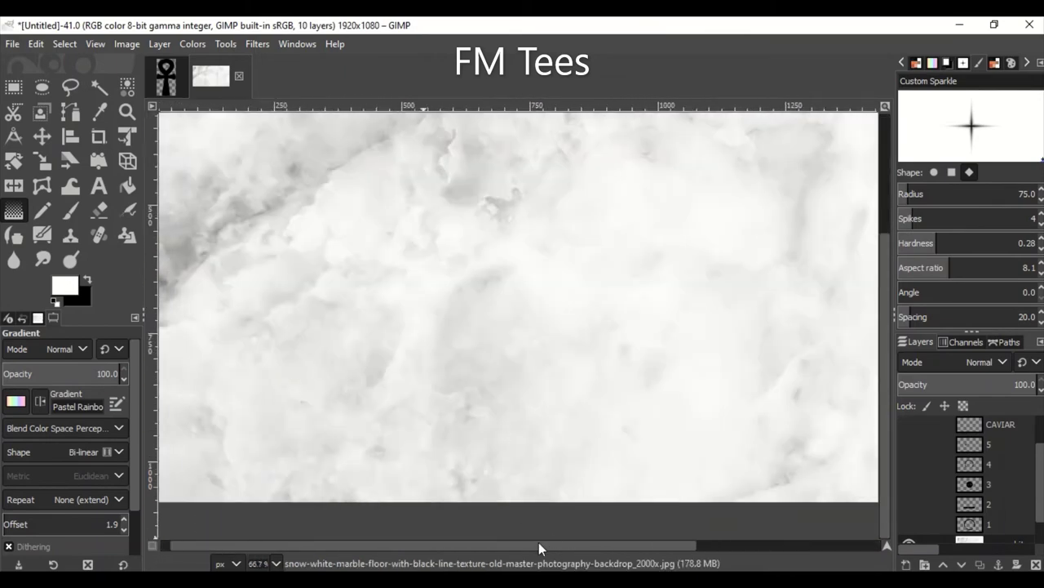
pyautogui.scroll(3, 947, 457)
pyautogui.scroll(-2, 643, 449)
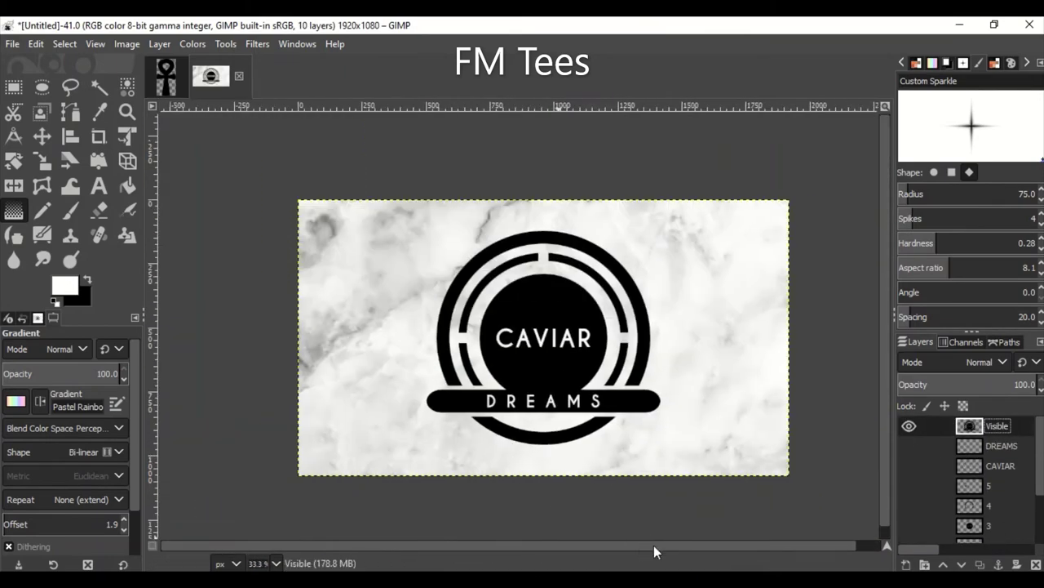
pyautogui.scroll(1, 556, 441)
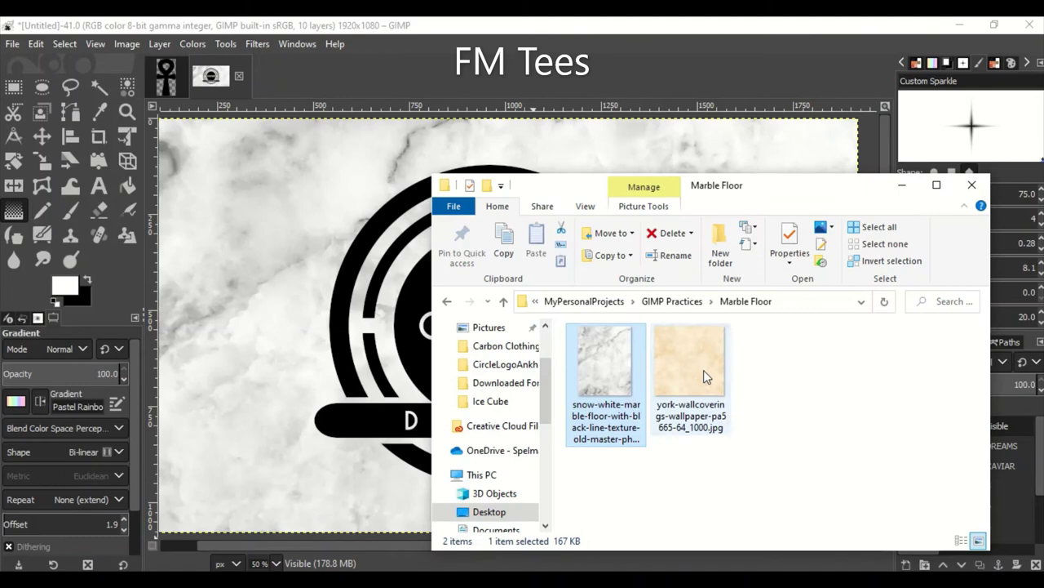
# Step: Add the beige wallcovering image as a layer and position it over the logo
pyautogui.moveTo(694, 373); pyautogui.dragTo(276, 308)
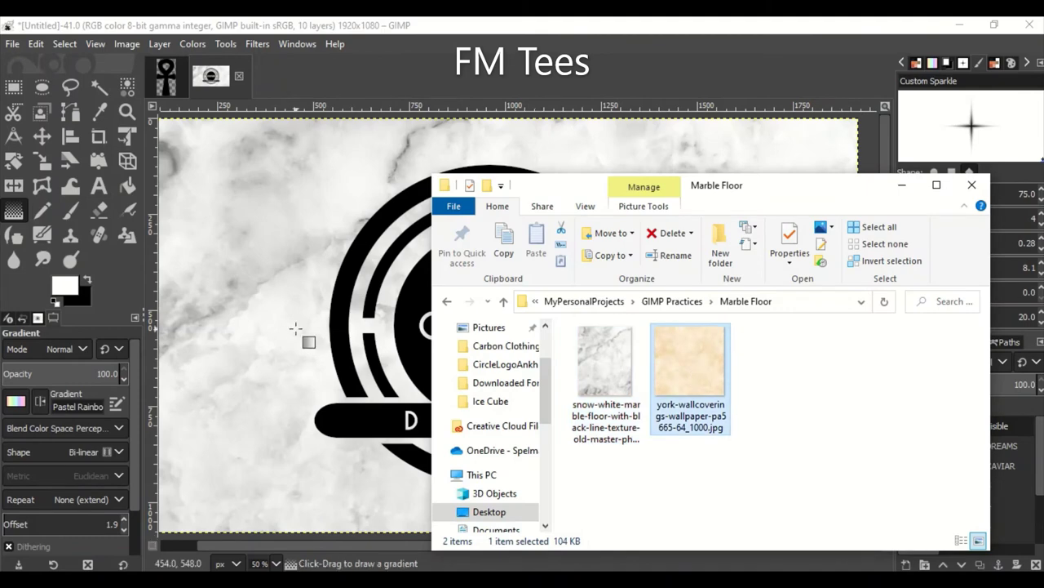
pyautogui.click(974, 384)
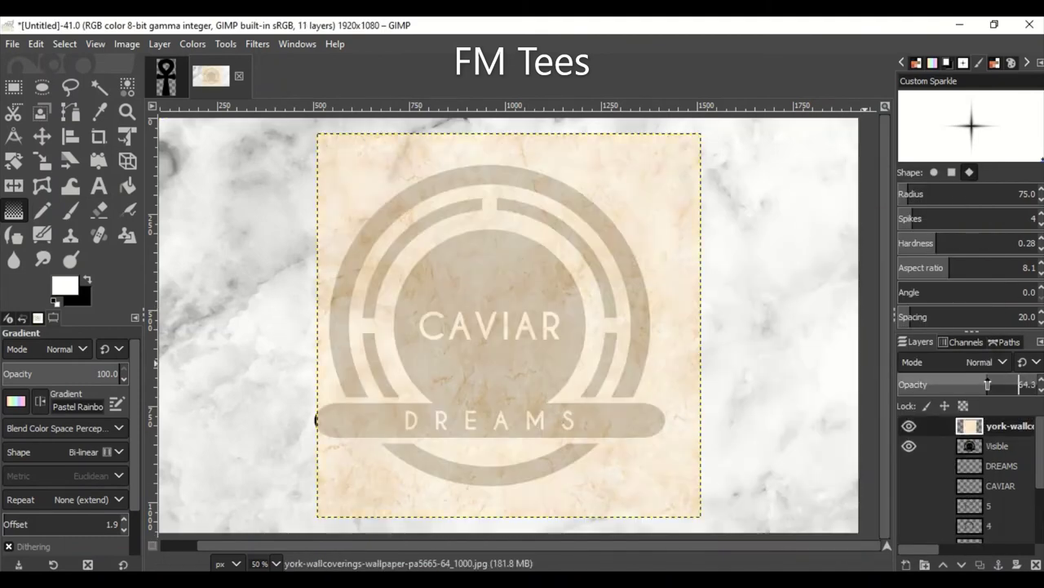
pyautogui.click(42, 137)
pyautogui.moveTo(414, 154); pyautogui.dragTo(396, 151)
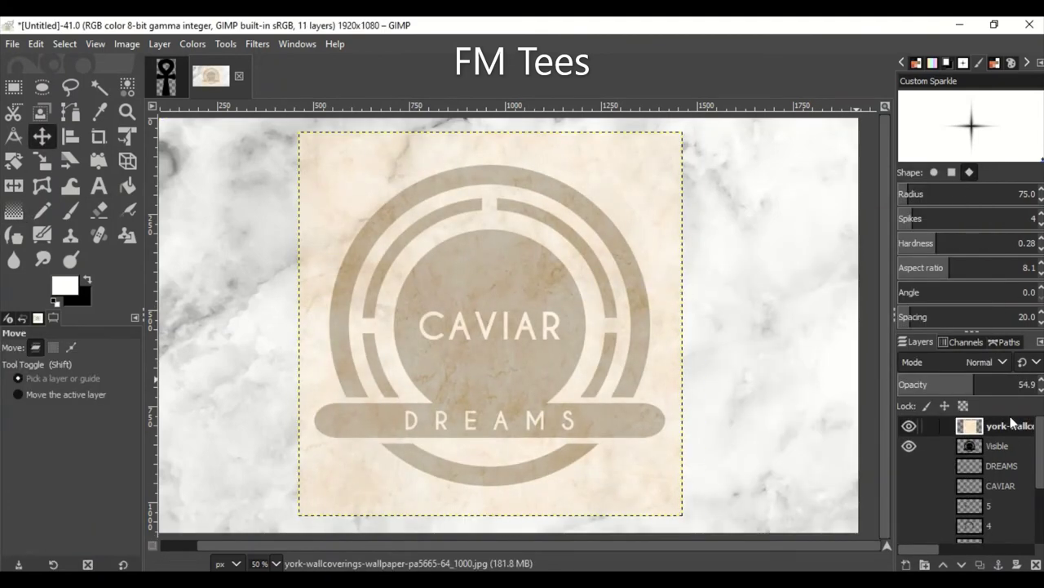
pyautogui.moveTo(975, 384); pyautogui.dragTo(1020, 384)
# Step: Select the Visible logo's outline and invert the selection to everything outside it
pyautogui.rightClick(1004, 446)
pyautogui.click(978, 512)
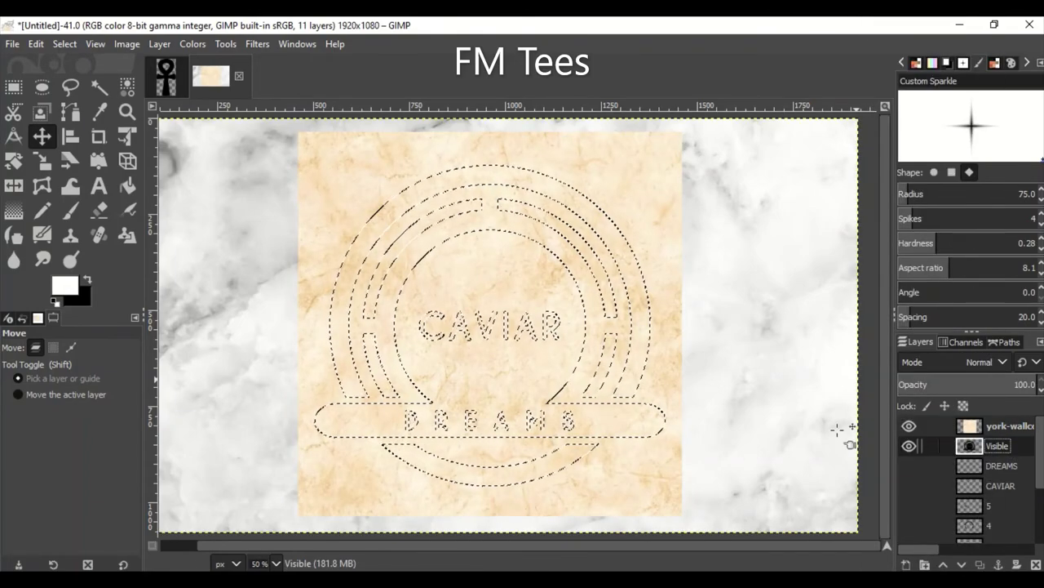
pyautogui.click(67, 44)
pyautogui.click(107, 99)
pyautogui.click(1017, 428)
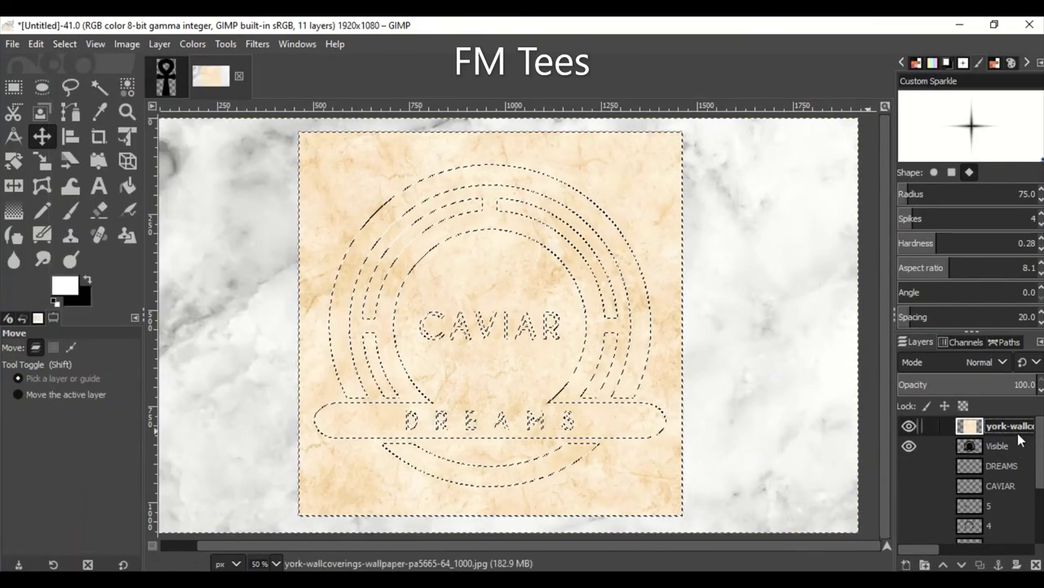
pyautogui.press('Delete')
pyautogui.hotkey('ctrl', 'z')
# Step: Add an alpha channel to the wallpaper and delete it outside the logo, leaving marble lettering
pyautogui.rightClick(1012, 430)
pyautogui.click(980, 477)
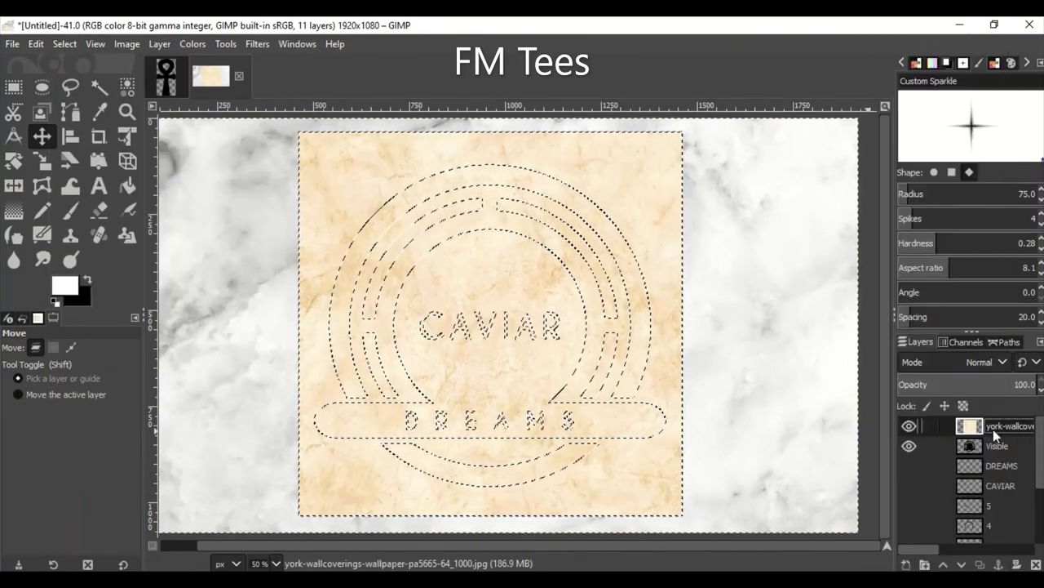
pyautogui.press('Delete')
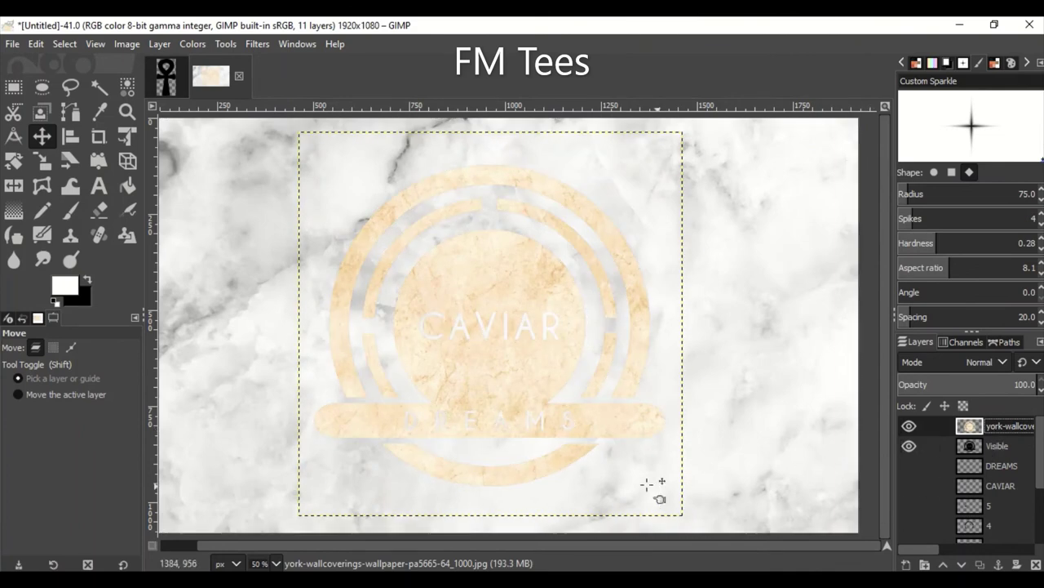
pyautogui.moveTo(594, 545); pyautogui.dragTo(557, 545)
pyautogui.click(1005, 447)
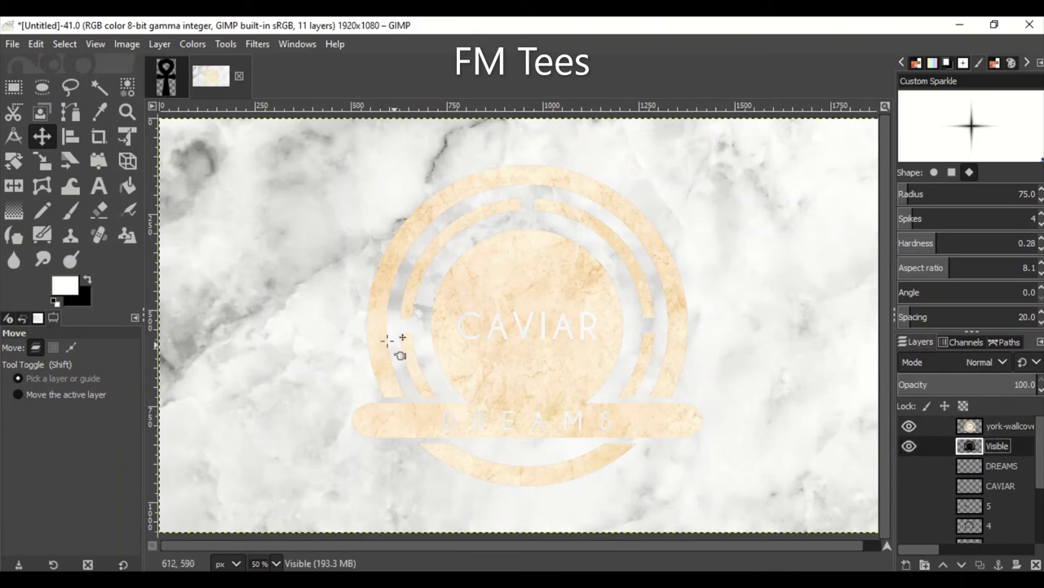
pyautogui.hotkey('shift', 't')
# Step: Start a Unified Transform on the textured logo layer and drag its corners into perspective
pyautogui.click(545, 373)
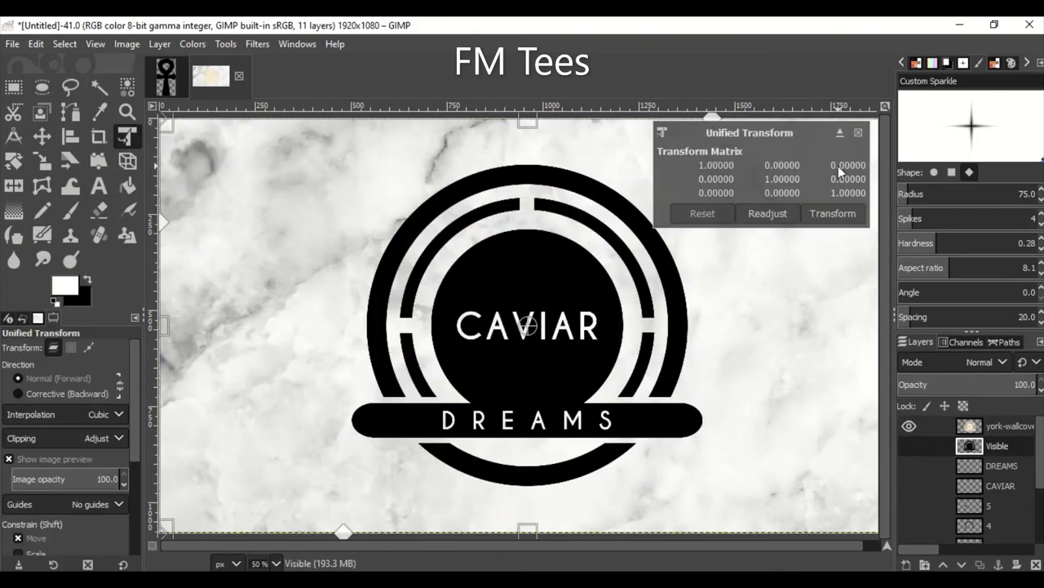
pyautogui.click(859, 132)
pyautogui.click(1000, 427)
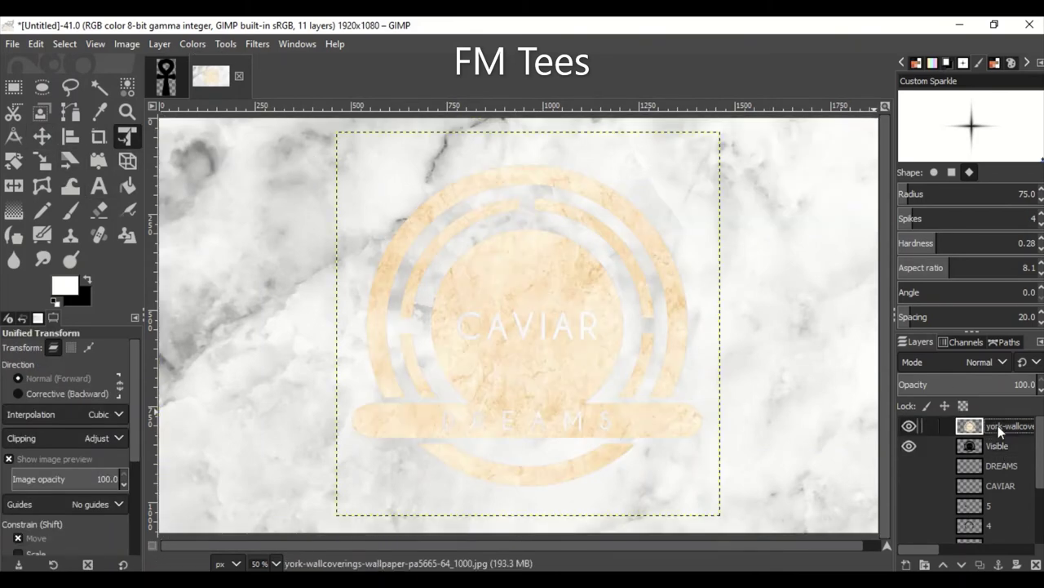
pyautogui.click(444, 420)
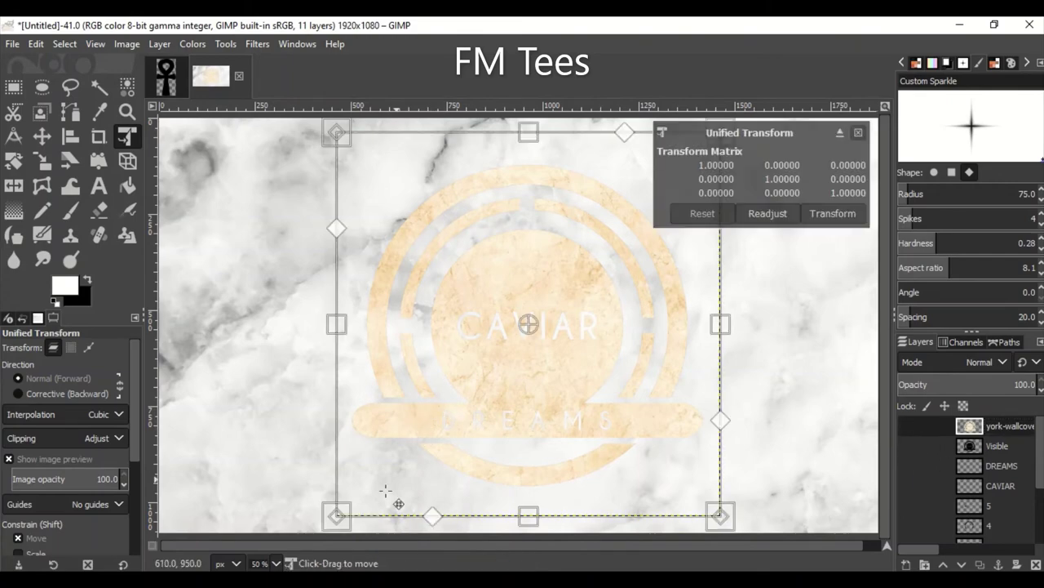
pyautogui.scroll(-3, 967, 468)
pyautogui.click(909, 514)
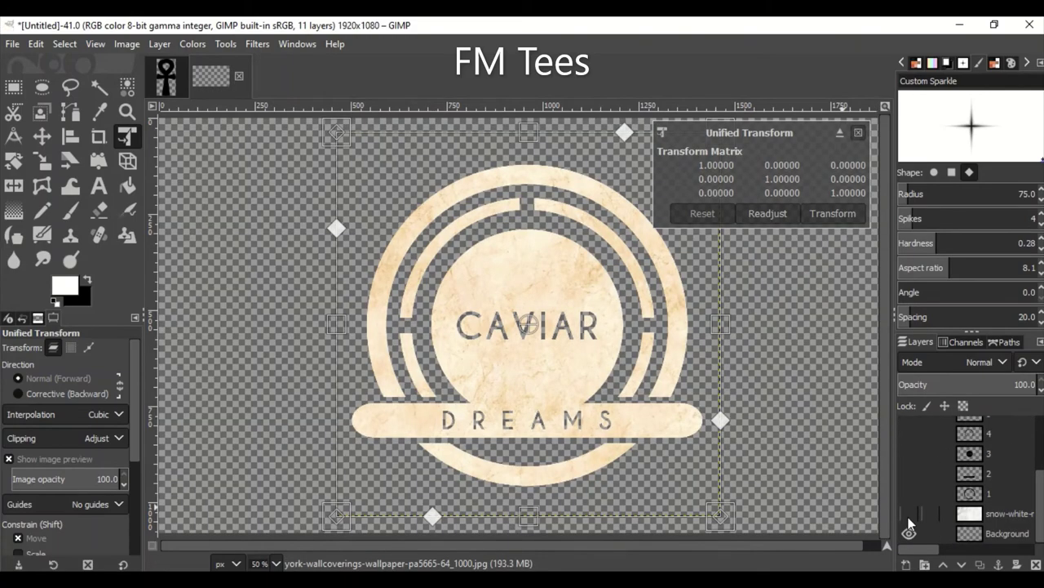
pyautogui.moveTo(336, 515); pyautogui.dragTo(377, 480)
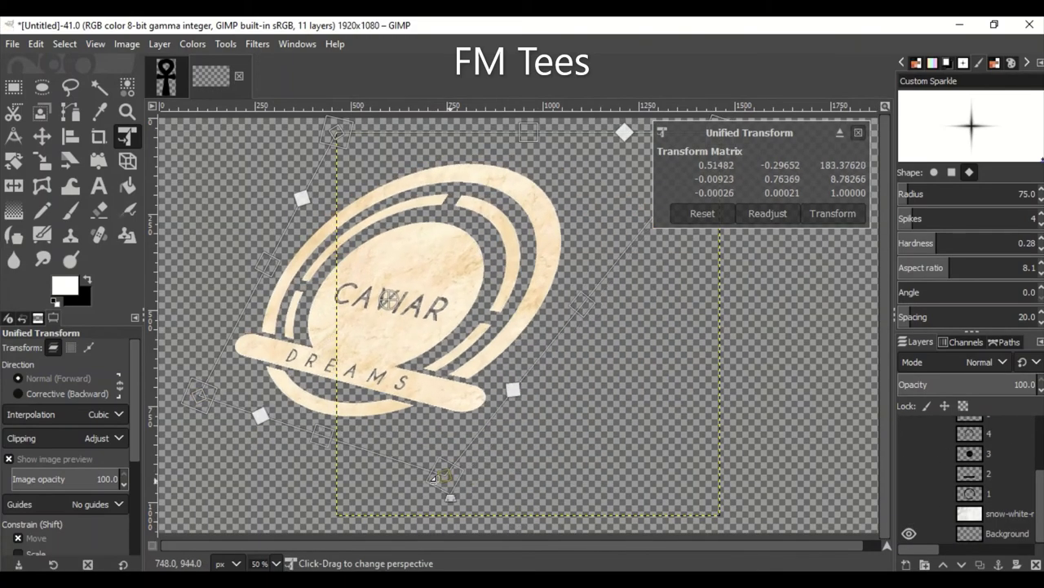
pyautogui.click(839, 133)
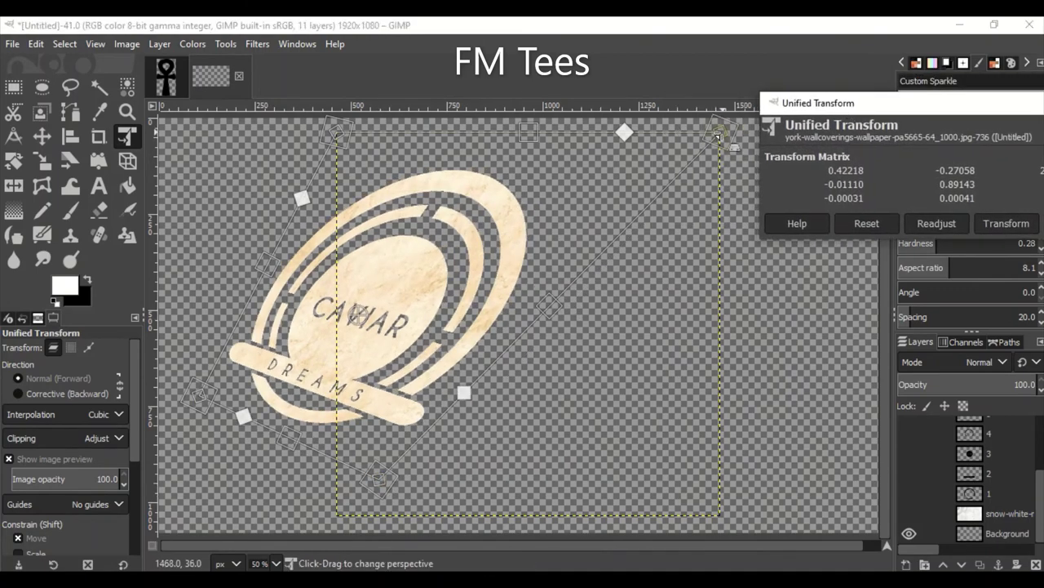
pyautogui.moveTo(336, 129); pyautogui.dragTo(387, 150)
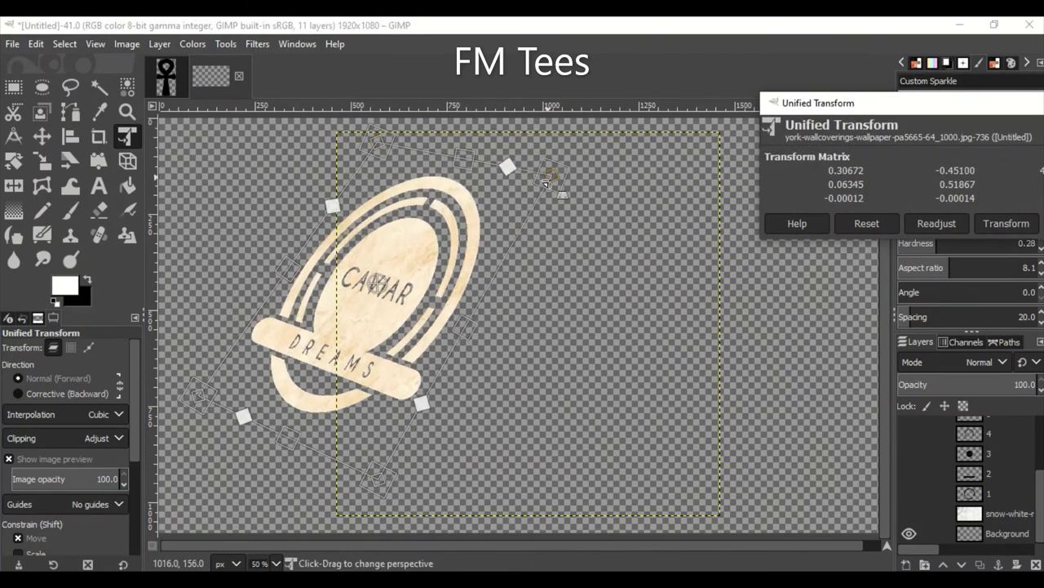
pyautogui.moveTo(543, 159); pyautogui.dragTo(600, 196)
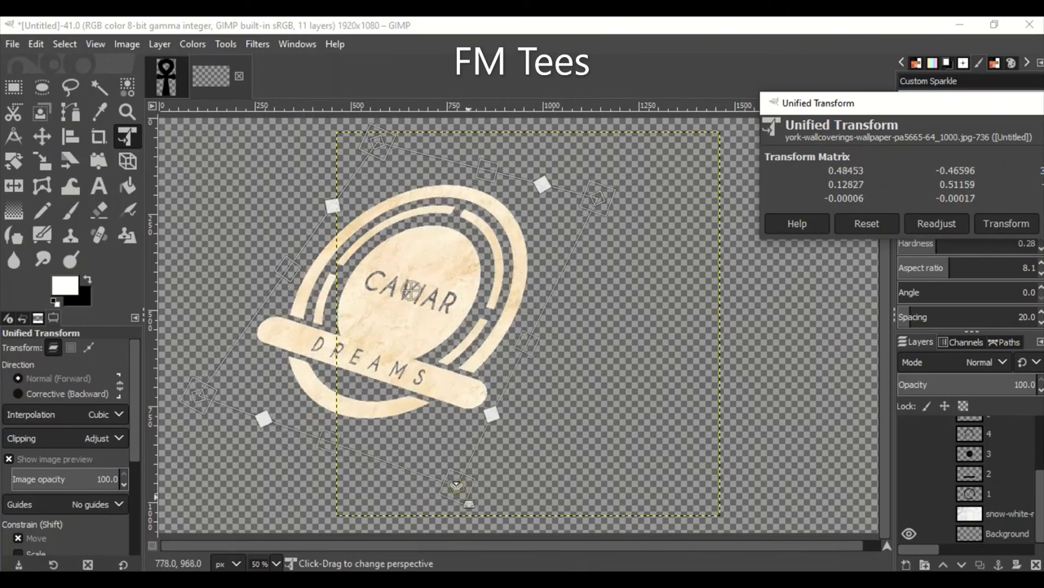
# Step: Refine the corner handles against the marble background and apply the perspective transform
pyautogui.moveTo(391, 469); pyautogui.dragTo(404, 483)
pyautogui.moveTo(599, 196)
pyautogui.mouseDown()
pyautogui.moveTo(564, 196)
pyautogui.moveTo(576, 198)
pyautogui.mouseUp()
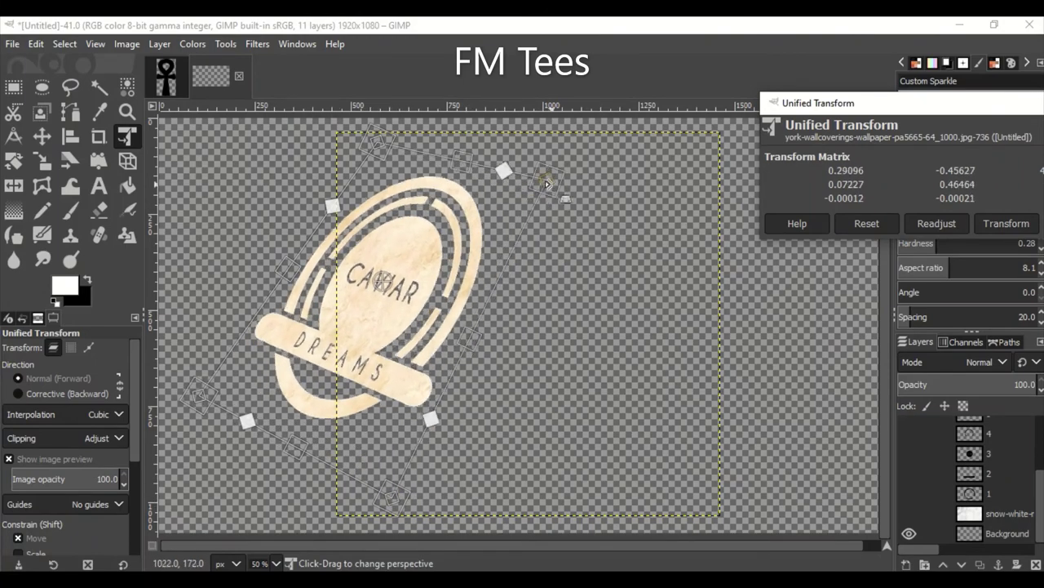
pyautogui.click(909, 513)
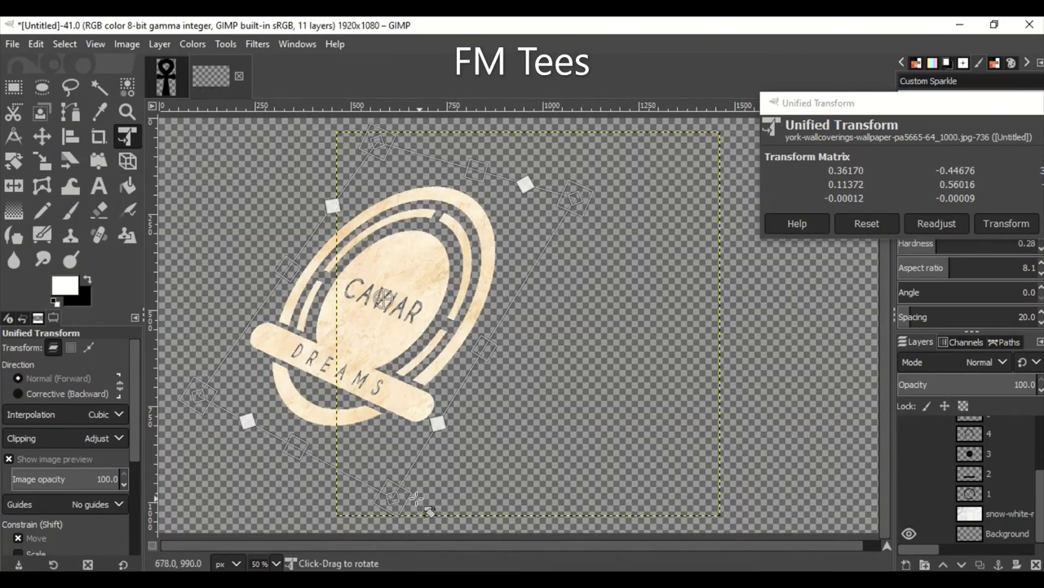
pyautogui.moveTo(393, 495); pyautogui.dragTo(375, 451)
pyautogui.moveTo(577, 199)
pyautogui.mouseDown()
pyautogui.moveTo(526, 194)
pyautogui.moveTo(571, 204)
pyautogui.moveTo(565, 155)
pyautogui.moveTo(533, 190)
pyautogui.moveTo(551, 206)
pyautogui.mouseUp()
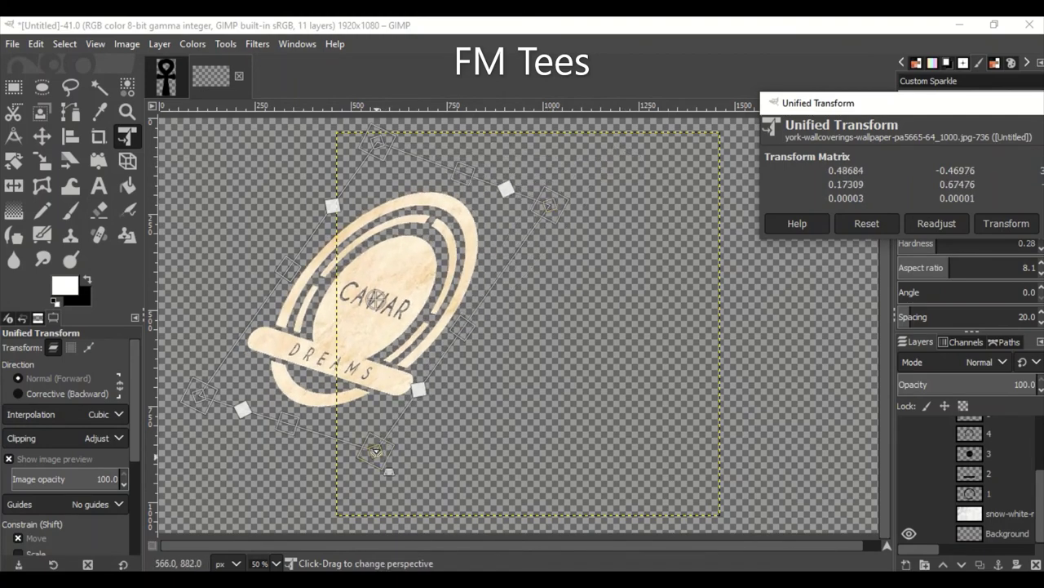
pyautogui.moveTo(374, 449)
pyautogui.mouseDown()
pyautogui.moveTo(619, 442)
pyautogui.moveTo(454, 454)
pyautogui.mouseUp()
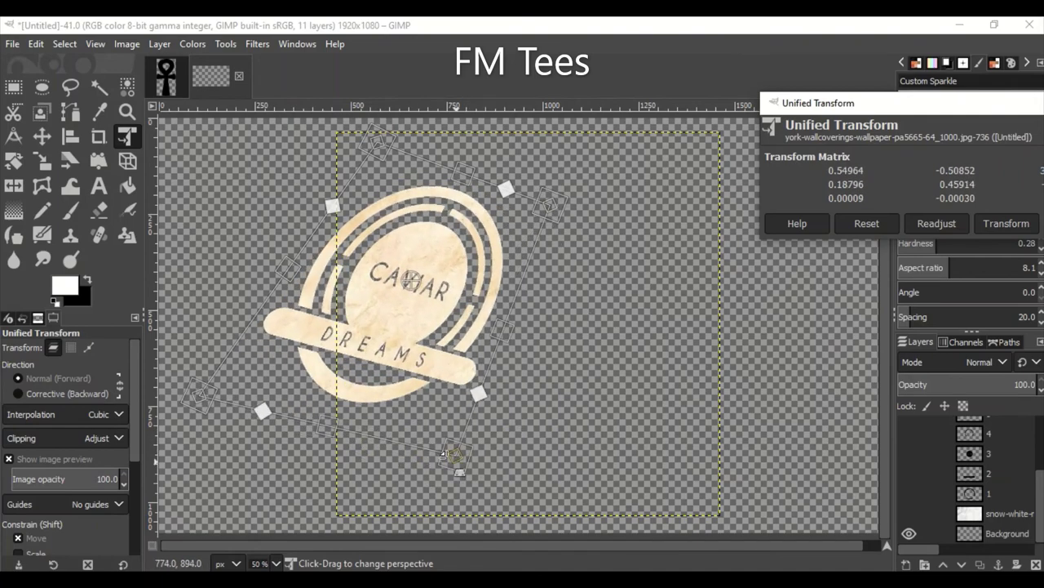
pyautogui.moveTo(203, 396); pyautogui.dragTo(230, 291)
pyautogui.moveTo(454, 454); pyautogui.dragTo(437, 437)
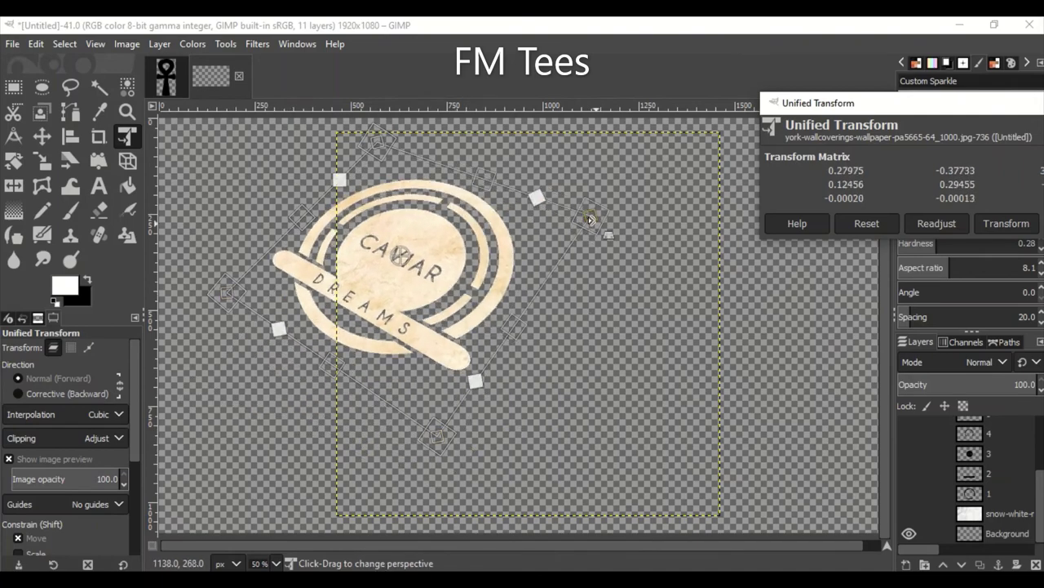
pyautogui.moveTo(548, 204); pyautogui.dragTo(572, 187)
pyautogui.press('Return')
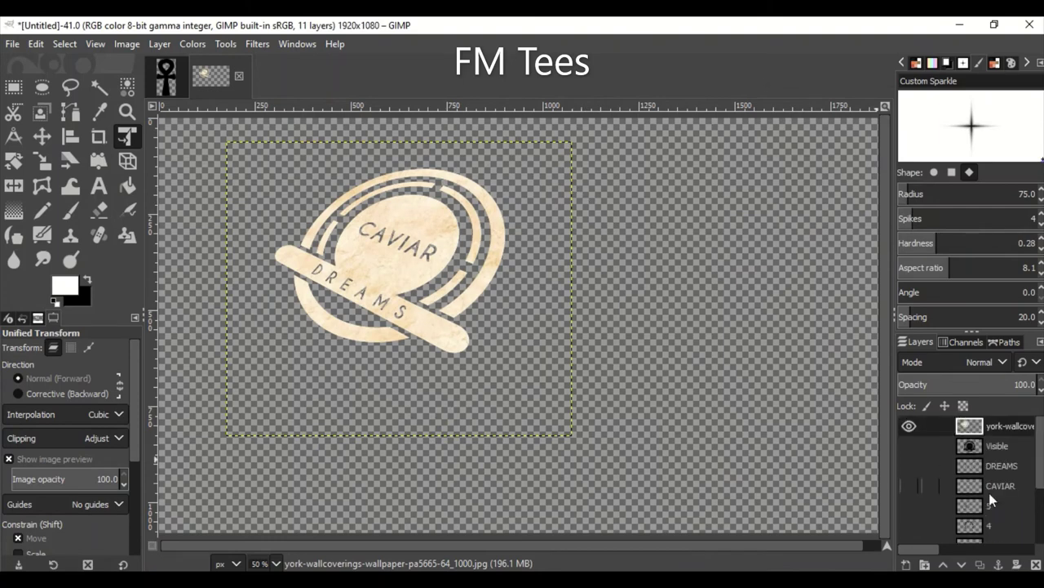
# Step: Show the marble background layer and duplicate the textured logo layer
pyautogui.click(42, 136)
pyautogui.moveTo(392, 262); pyautogui.dragTo(493, 299)
pyautogui.scroll(-5, 942, 478)
pyautogui.click(909, 512)
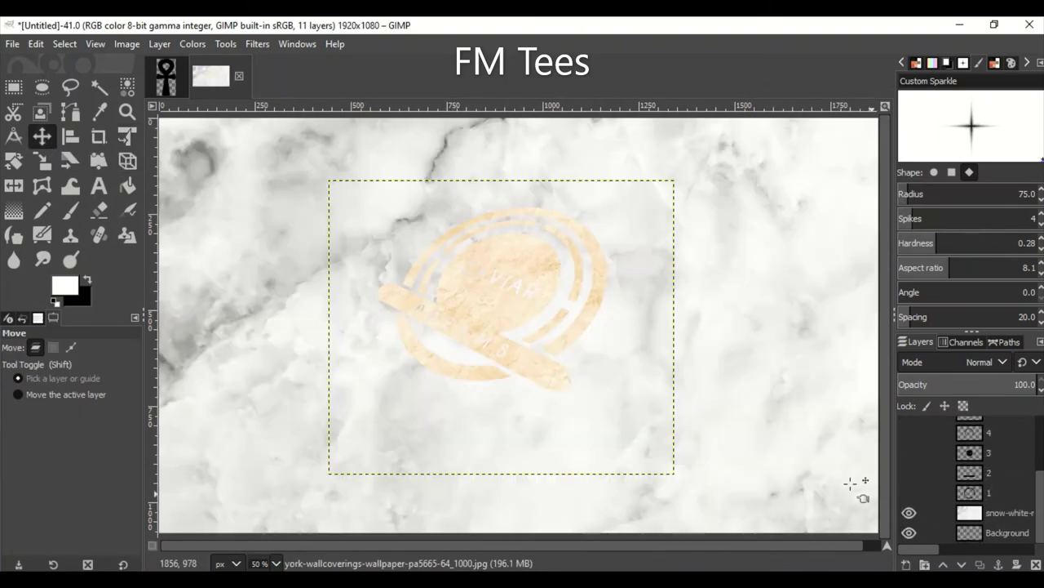
pyautogui.scroll(5, 980, 473)
pyautogui.click(980, 564)
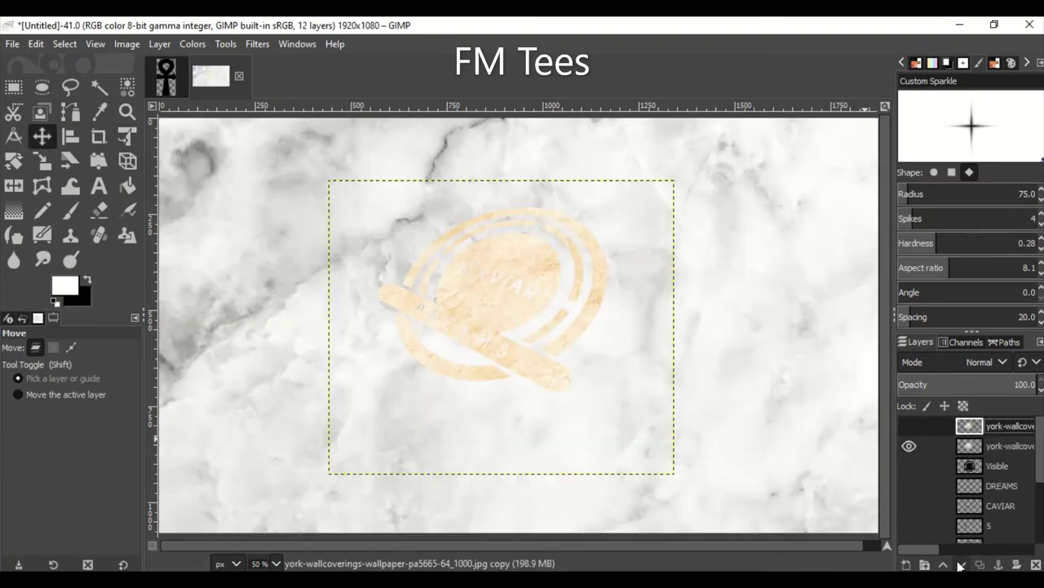
# Step: Set up a black Long Shadow on the copy, shortened to about 20.3 and angled downward
pyautogui.click(257, 46)
pyautogui.moveTo(300, 201)
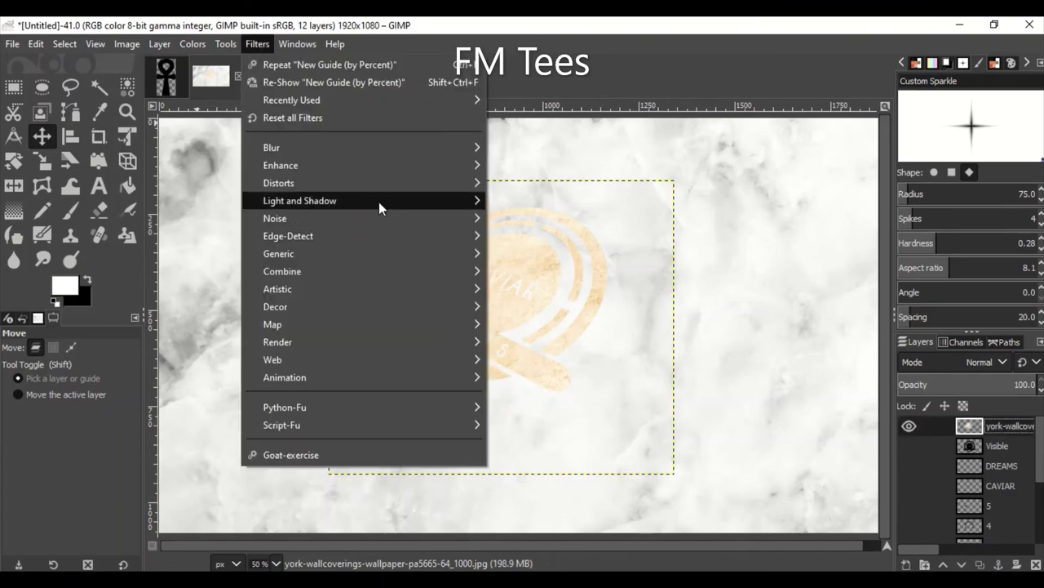
pyautogui.click(563, 301)
pyautogui.click(863, 260)
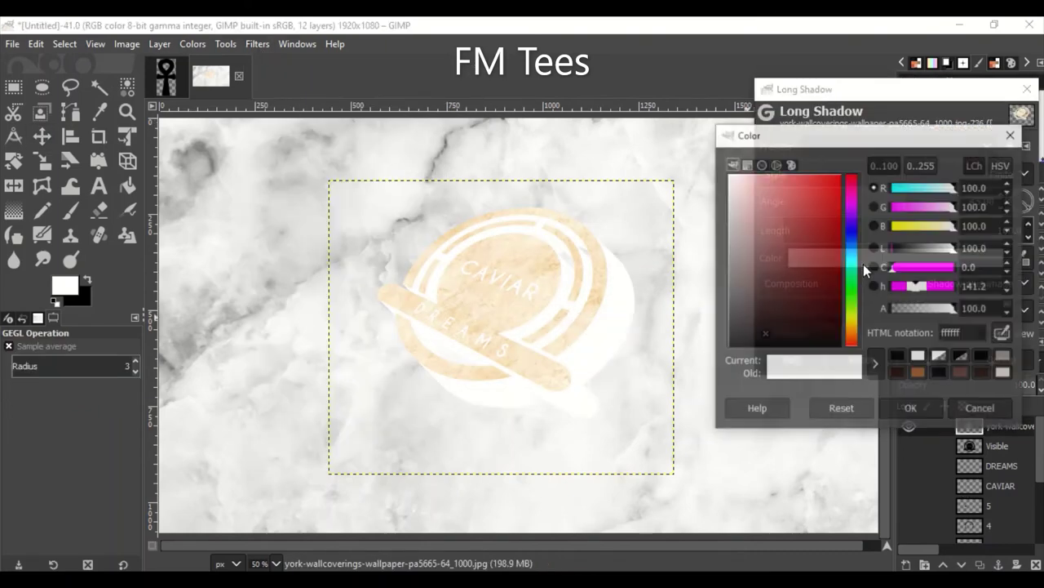
pyautogui.click(913, 375)
pyautogui.click(909, 408)
pyautogui.moveTo(904, 197); pyautogui.dragTo(902, 198)
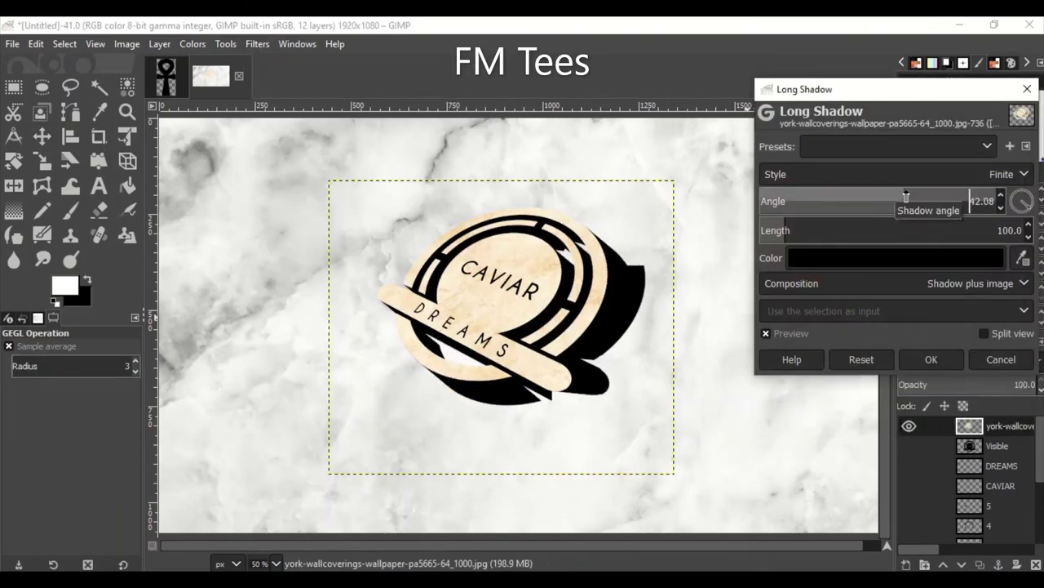
pyautogui.moveTo(781, 229); pyautogui.dragTo(765, 230)
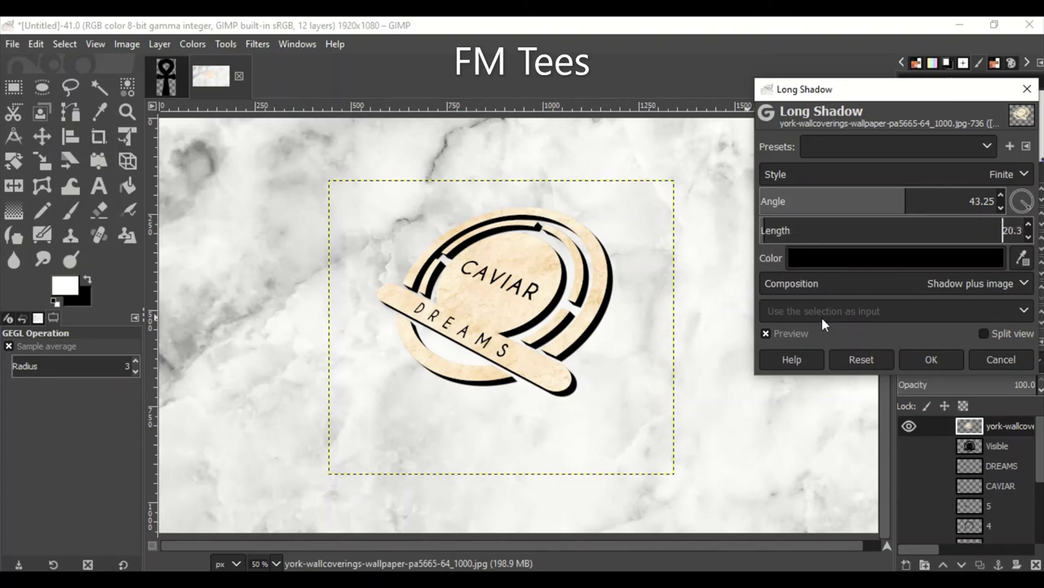
pyautogui.moveTo(766, 230); pyautogui.dragTo(762, 223)
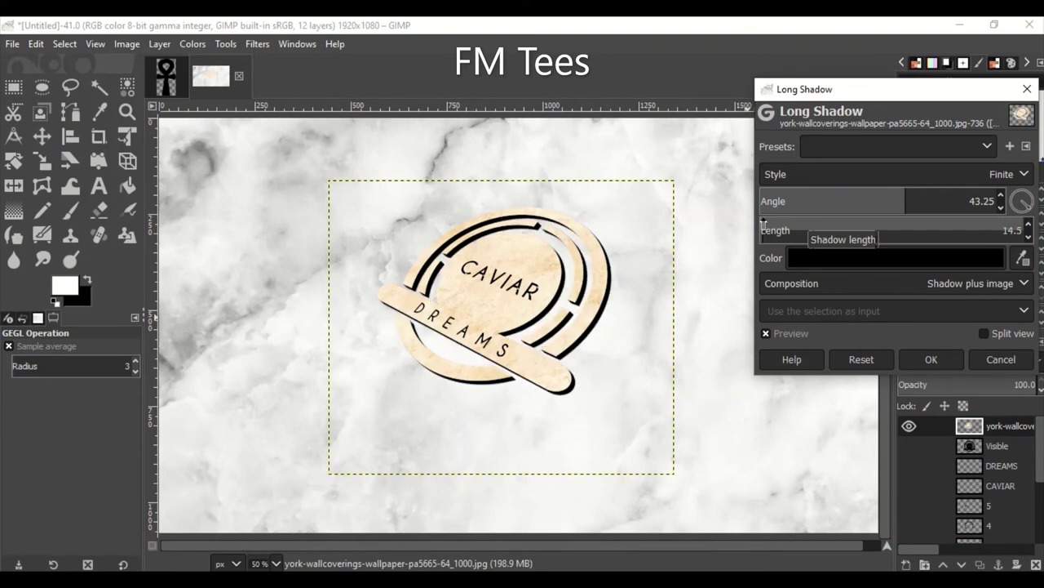
pyautogui.moveTo(763, 222); pyautogui.dragTo(1003, 226)
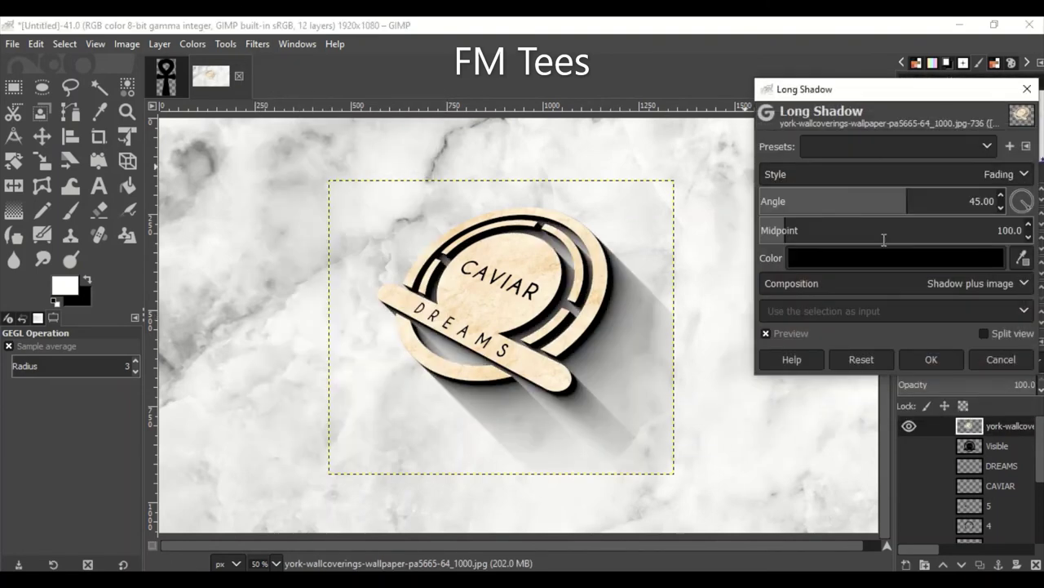
pyautogui.moveTo(906, 200)
pyautogui.mouseDown()
pyautogui.moveTo(947, 207)
pyautogui.moveTo(766, 231)
pyautogui.mouseUp()
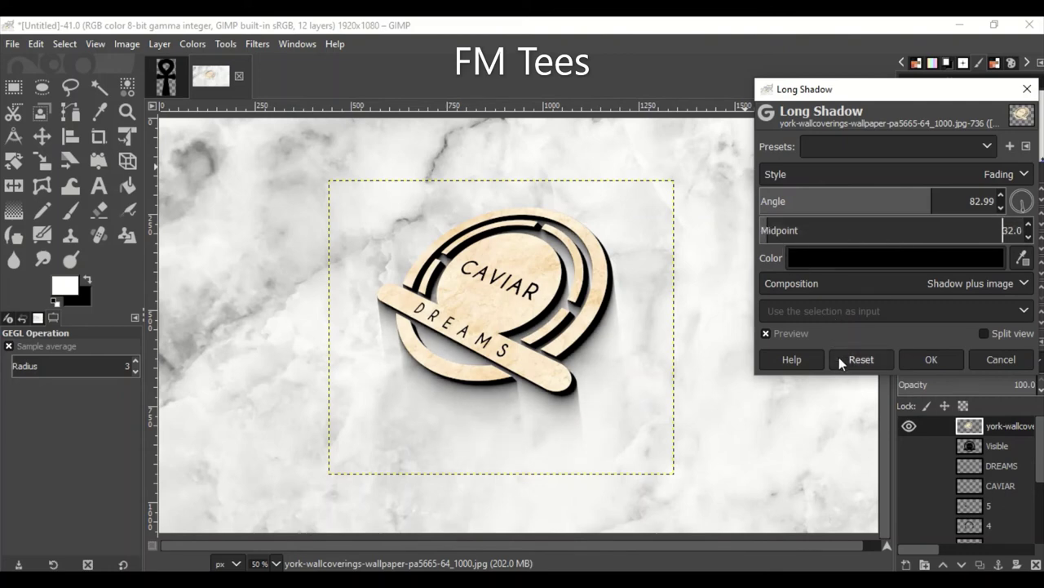
pyautogui.moveTo(769, 230); pyautogui.dragTo(767, 231)
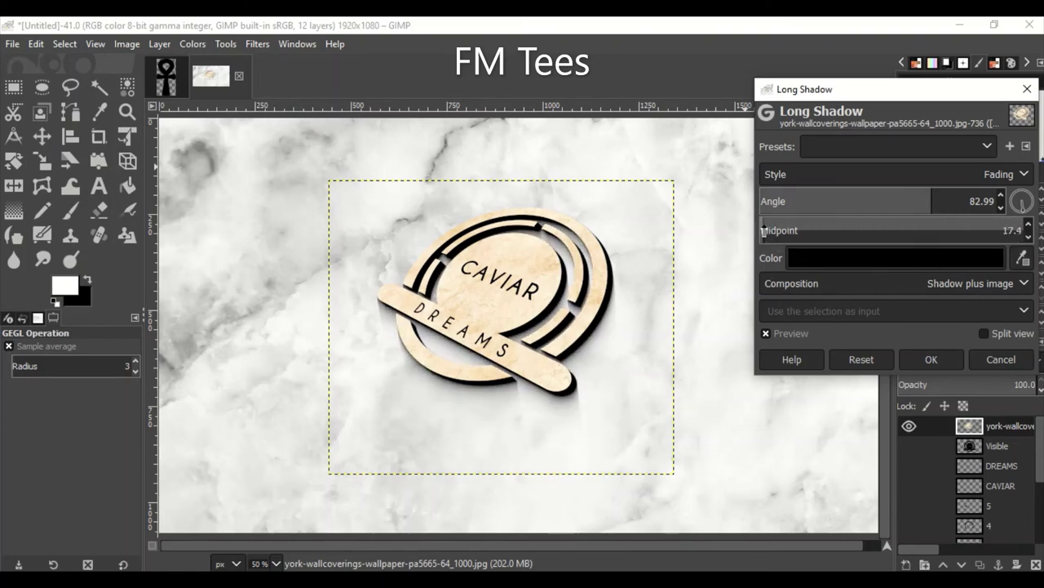
# Step: Dismiss the shadow preview and expand the layer boundary to the full image size
pyautogui.press('Escape')
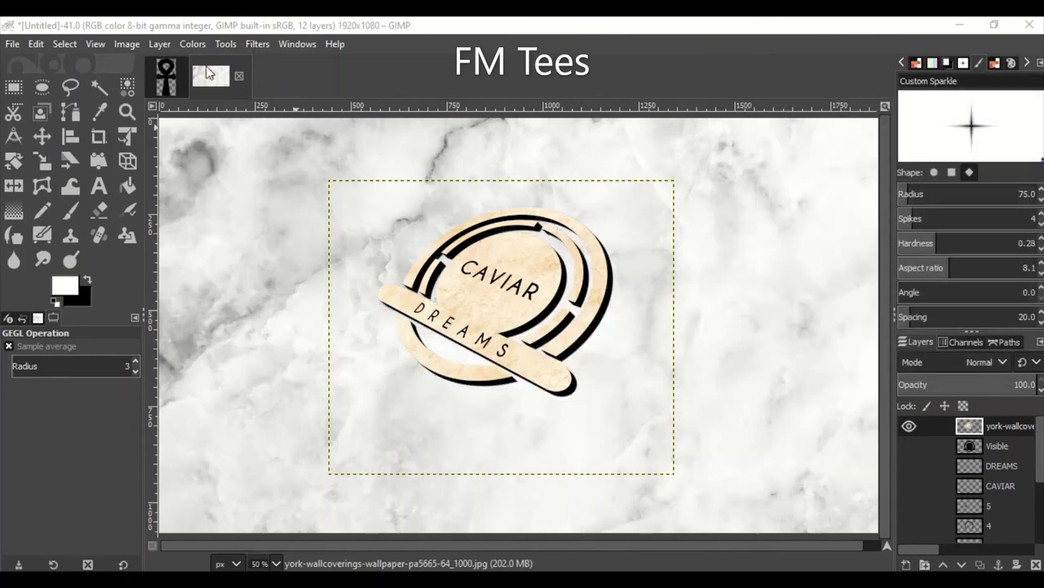
pyautogui.click(159, 43)
pyautogui.click(196, 300)
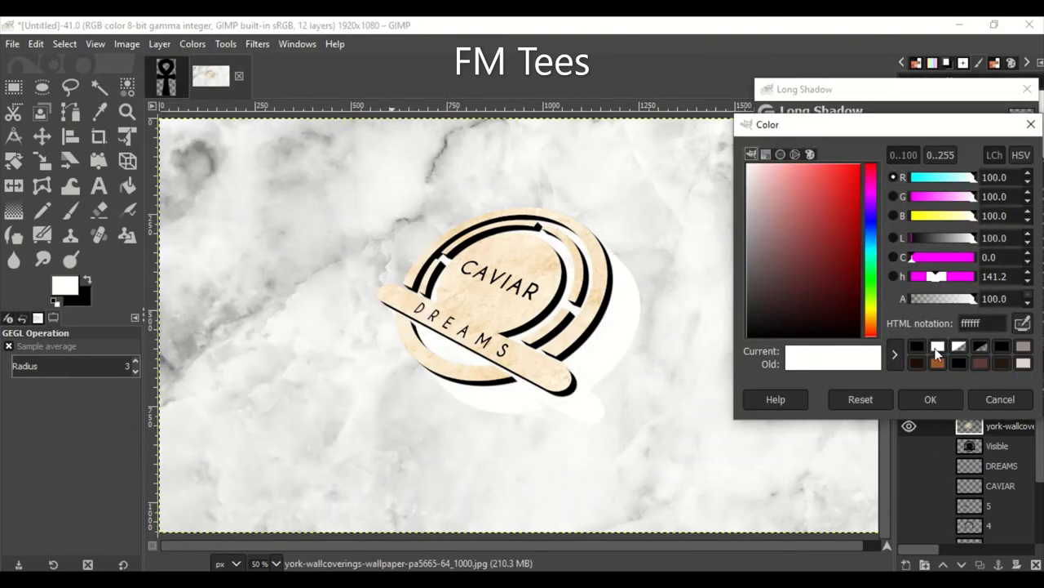
# Step: Apply a Fading Long Shadow at angle 86.49 with an adjusted fade midpoint
pyautogui.click(861, 175)
pyautogui.click(849, 231)
pyautogui.moveTo(897, 200); pyautogui.dragTo(942, 201)
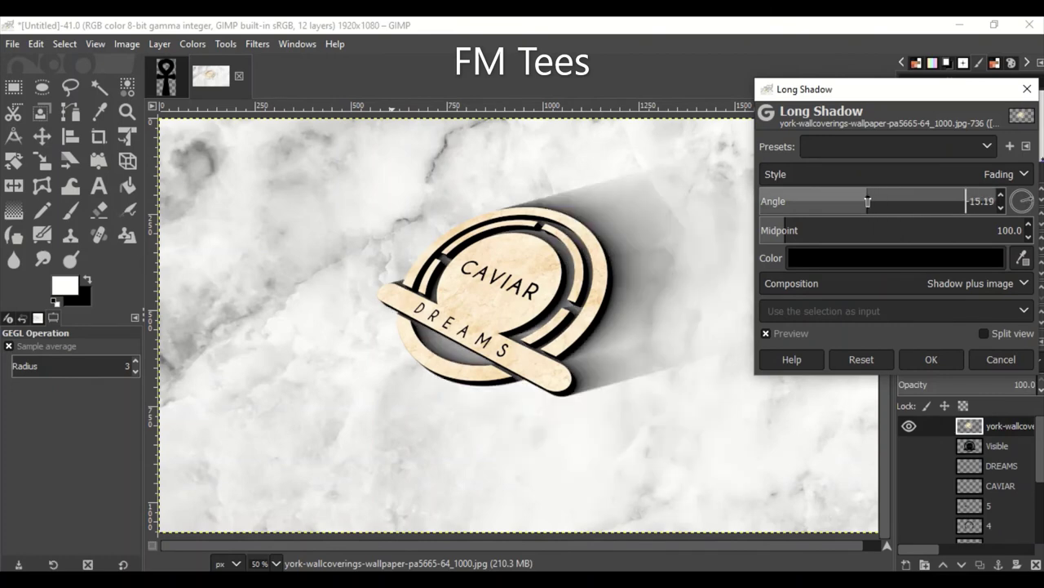
pyautogui.click(770, 229)
pyautogui.moveTo(769, 230); pyautogui.dragTo(767, 229)
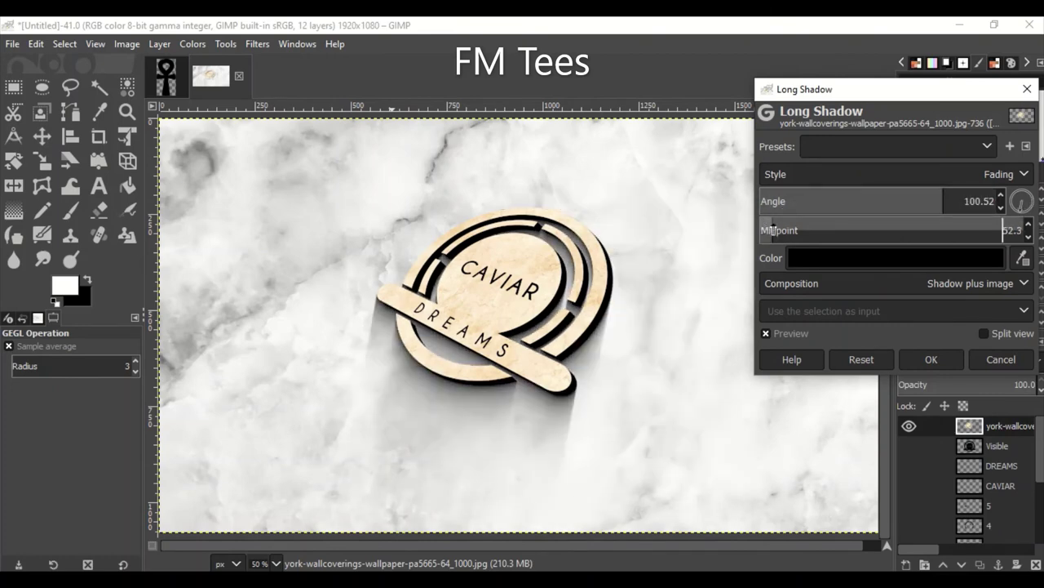
pyautogui.click(925, 202)
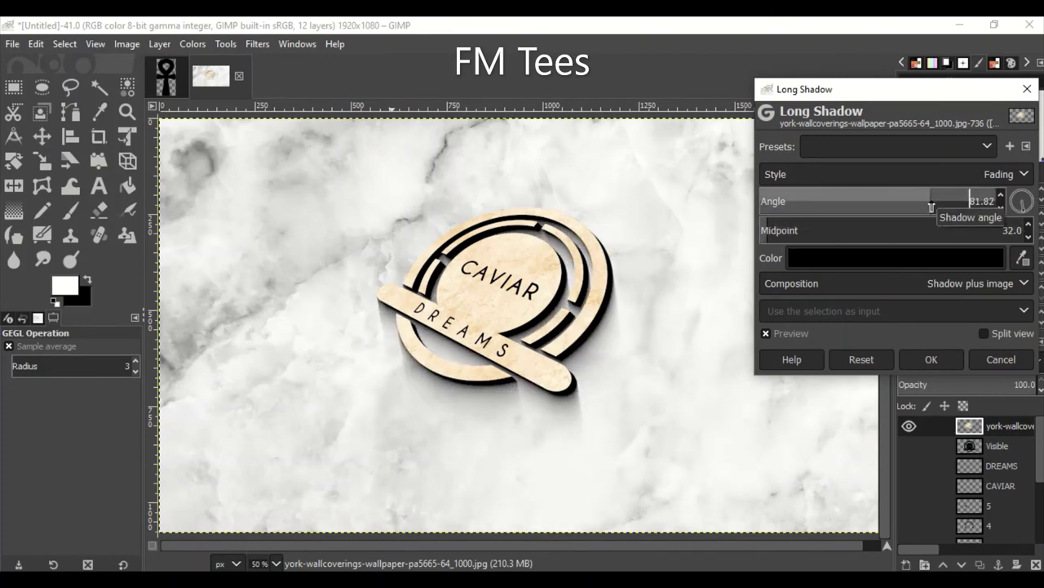
pyautogui.moveTo(933, 208); pyautogui.dragTo(934, 203)
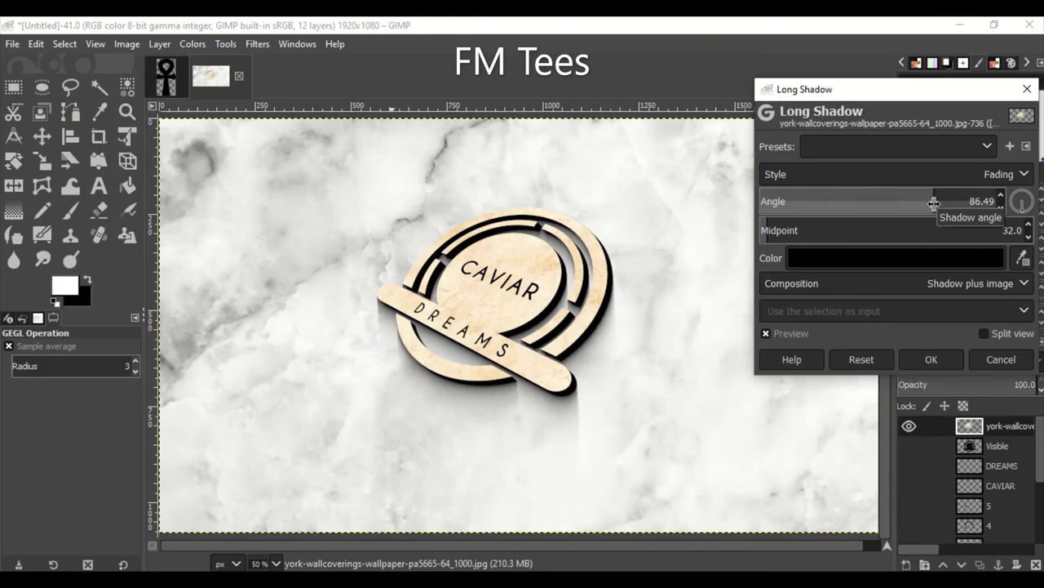
pyautogui.click(771, 229)
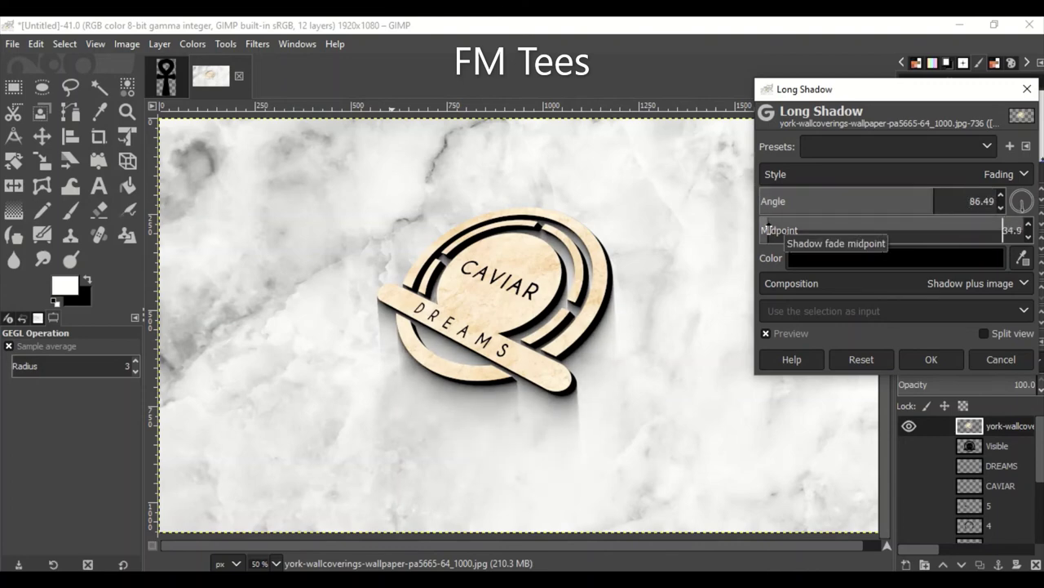
pyautogui.click(926, 358)
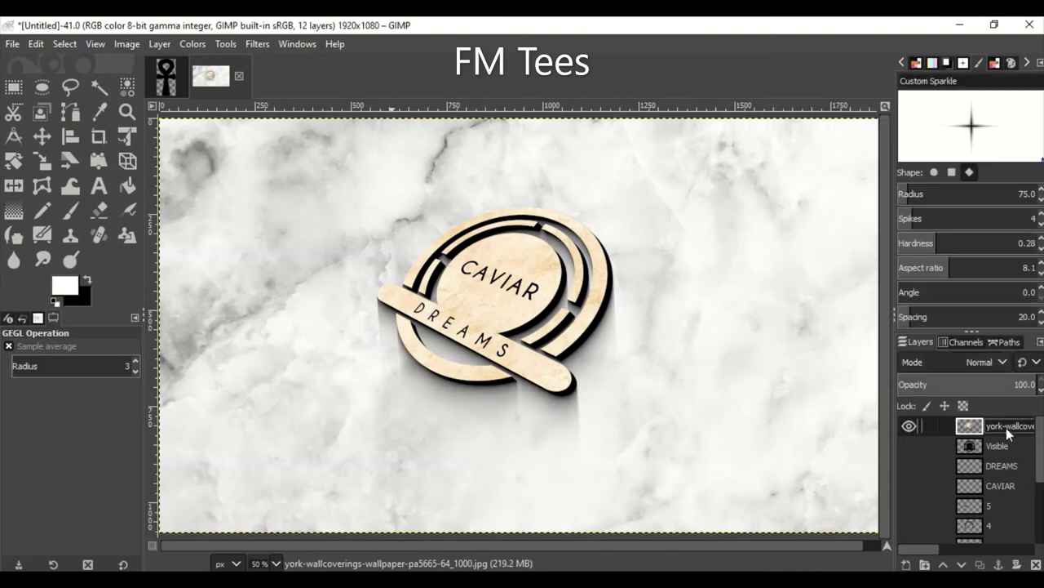
# Step: Open and cancel Drop Shadow, then duplicate the shadowed logo layer
pyautogui.click(258, 45)
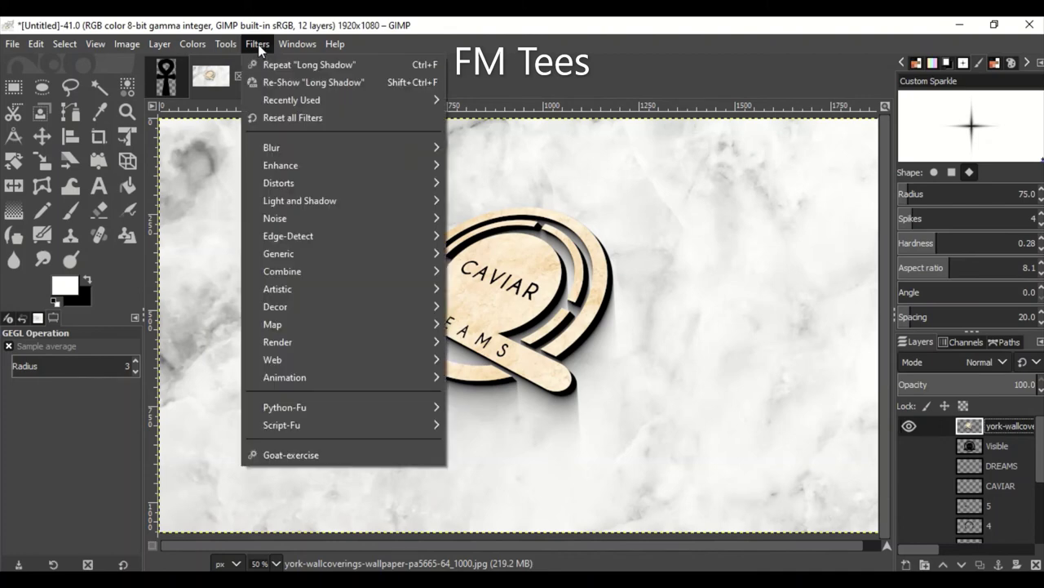
pyautogui.moveTo(299, 201)
pyautogui.click(580, 304)
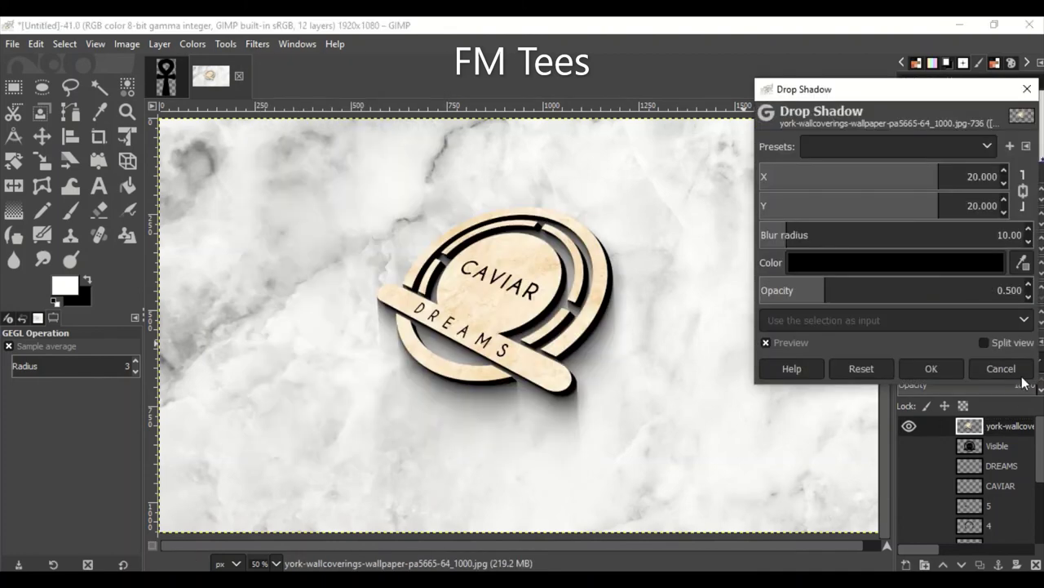
pyautogui.click(1021, 374)
pyautogui.click(981, 564)
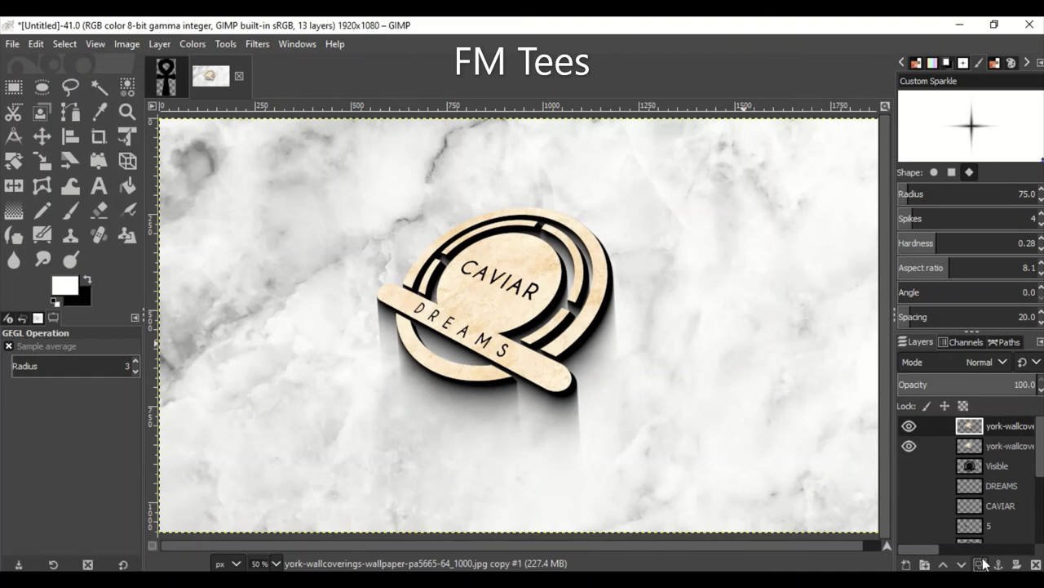
# Step: Flip the logo copy vertically and move it below the logo as a reflection
pyautogui.click(9, 191)
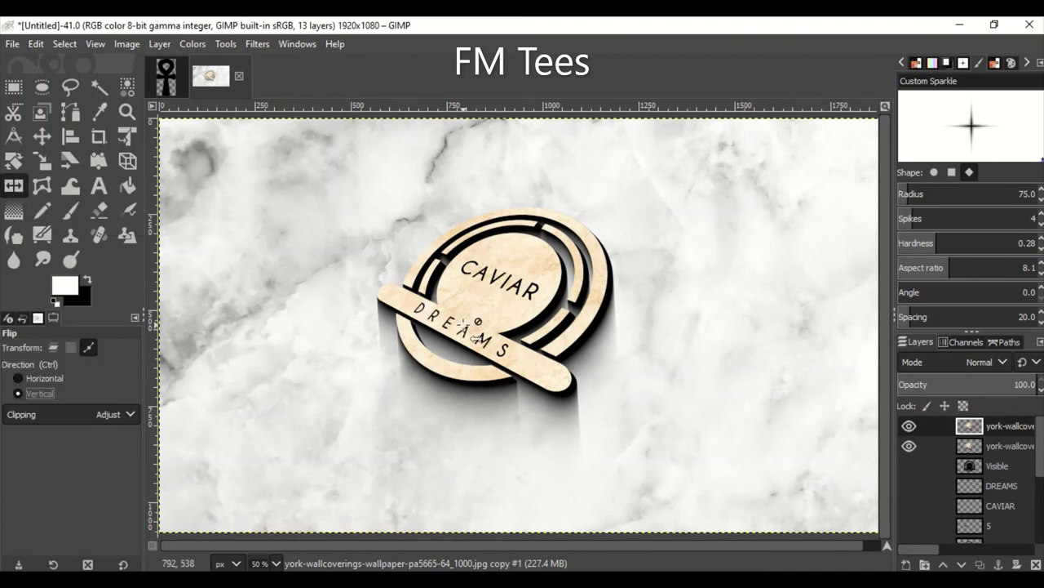
pyautogui.click(490, 306)
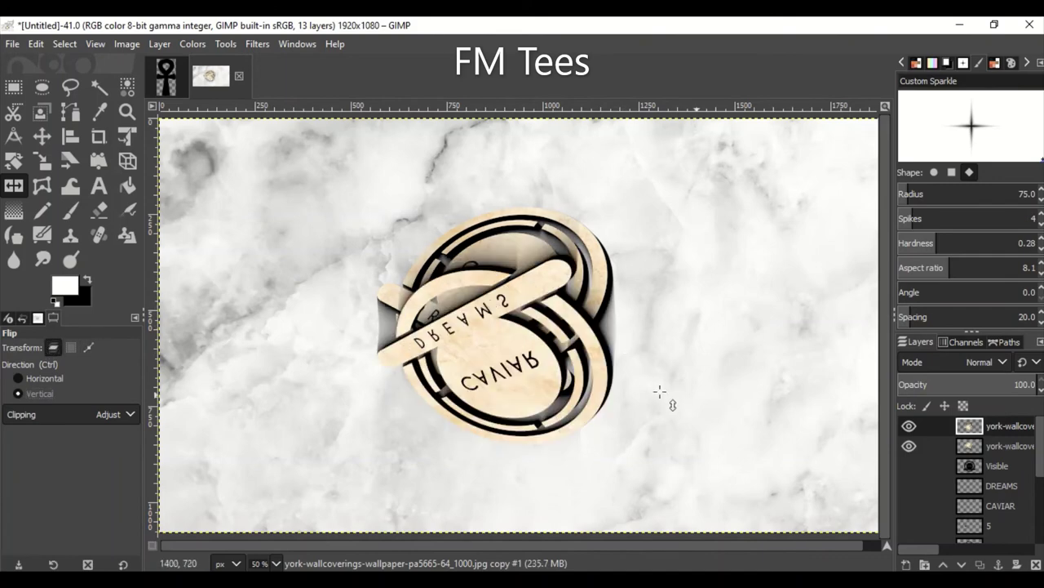
pyautogui.press('m')
pyautogui.moveTo(526, 397)
pyautogui.mouseDown()
pyautogui.moveTo(514, 534)
pyautogui.moveTo(537, 539)
pyautogui.mouseUp()
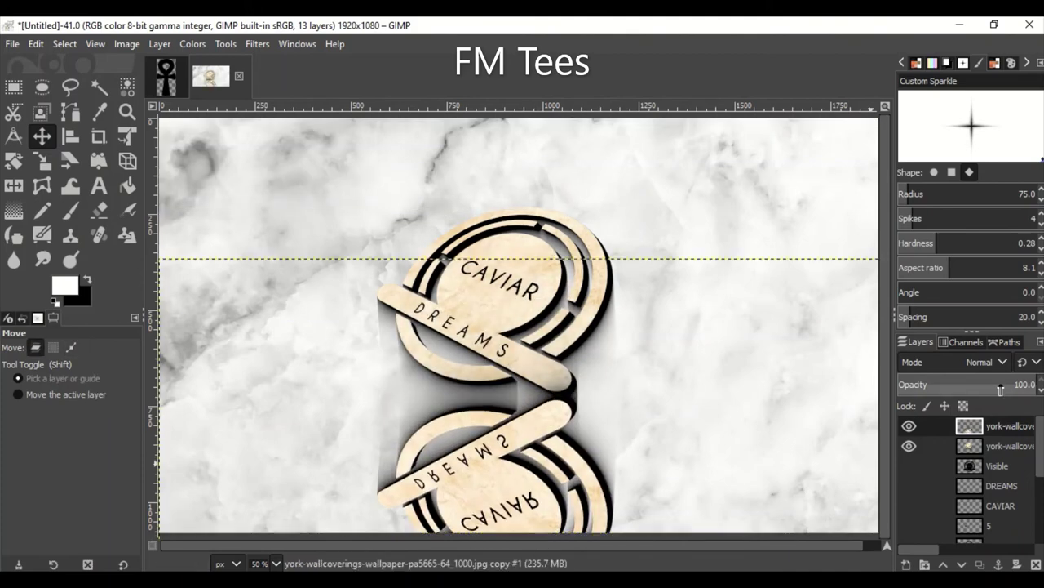
# Step: Fade the reflection layer to 13.7 opacity and hide it after comparing
pyautogui.moveTo(1012, 384); pyautogui.dragTo(925, 385)
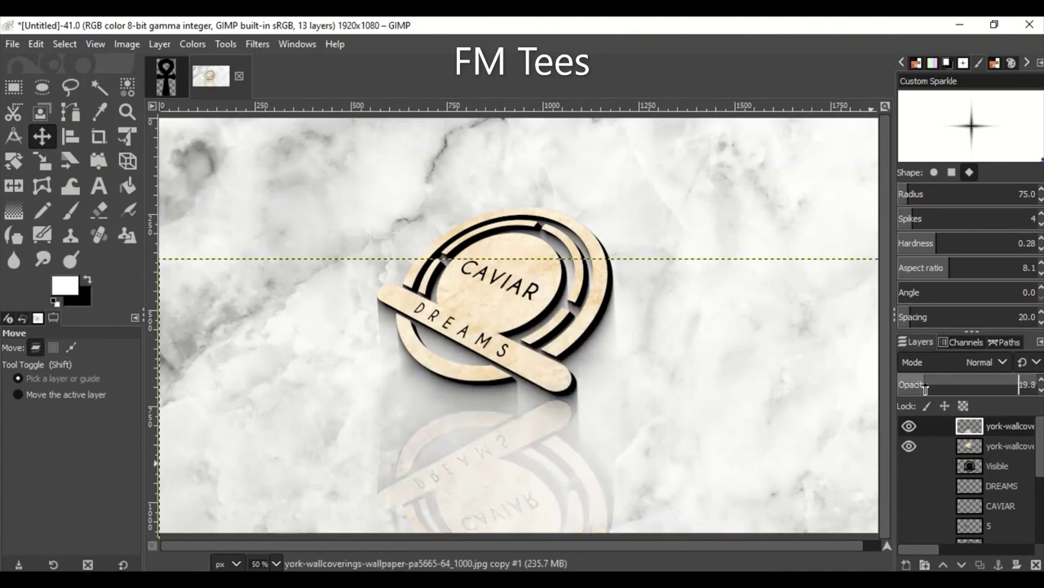
pyautogui.moveTo(925, 387); pyautogui.dragTo(911, 388)
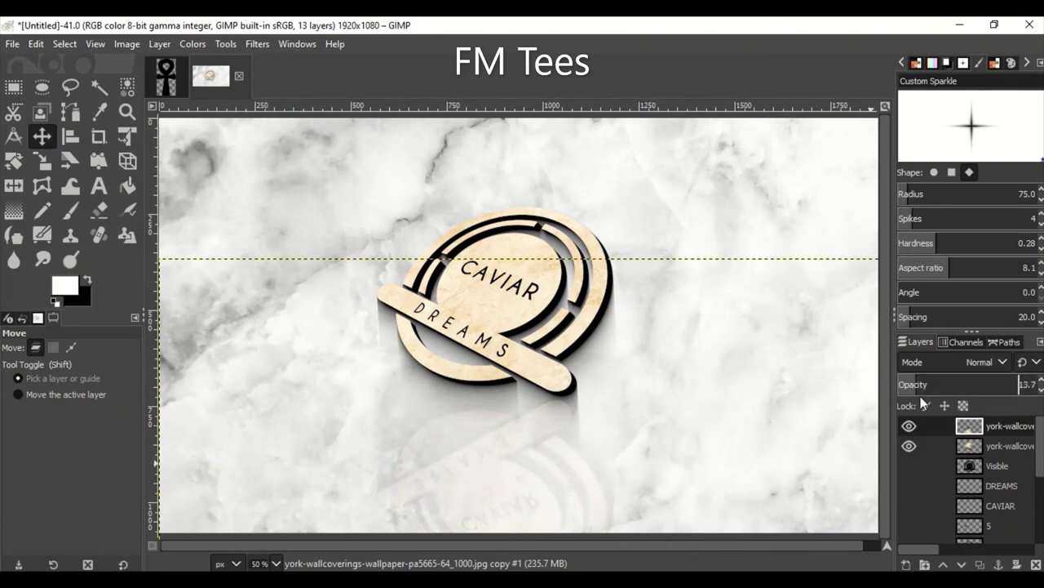
pyautogui.click(909, 425)
pyautogui.click(909, 425)
pyautogui.click(909, 425)
pyautogui.click(909, 425)
# Step: Select the Background layer and browse the Filters and Layer menus, undoing an accidental move
pyautogui.scroll(-1, 541, 443)
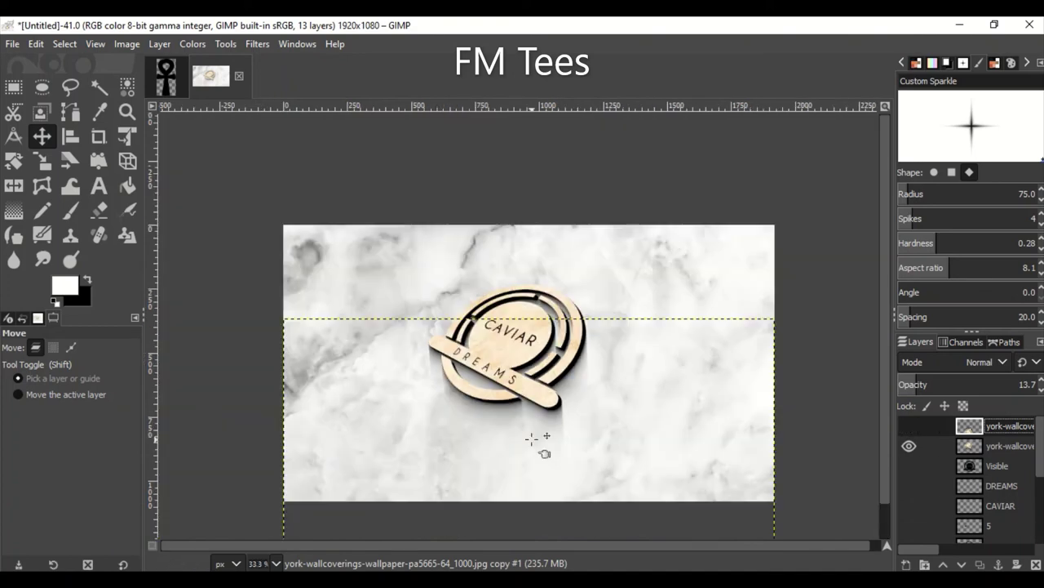
pyautogui.scroll(-3, 971, 490)
pyautogui.click(1003, 510)
pyautogui.scroll(2, 516, 455)
pyautogui.scroll(-1, 516, 456)
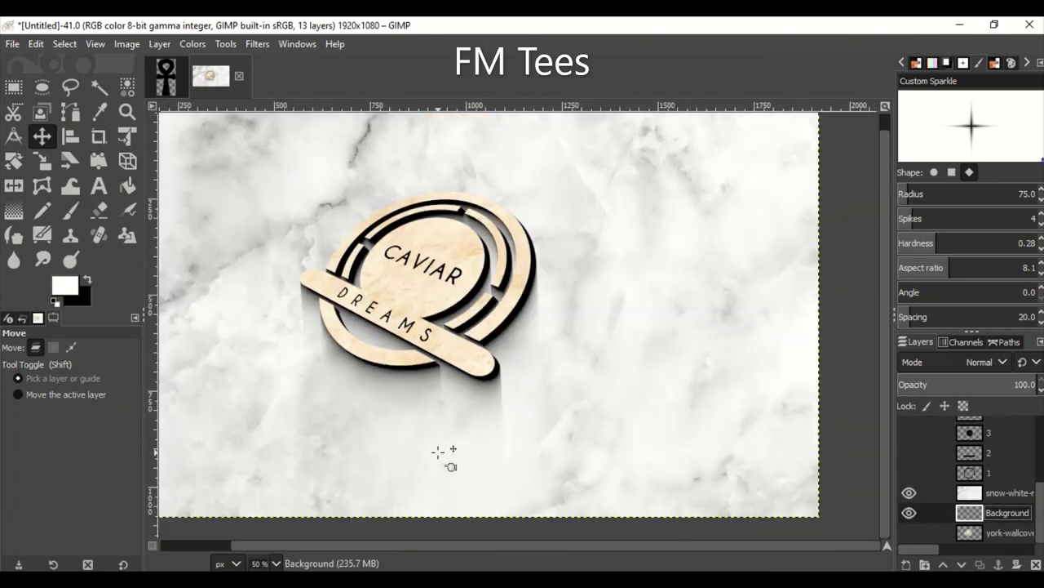
pyautogui.scroll(3, 980, 473)
pyautogui.click(257, 44)
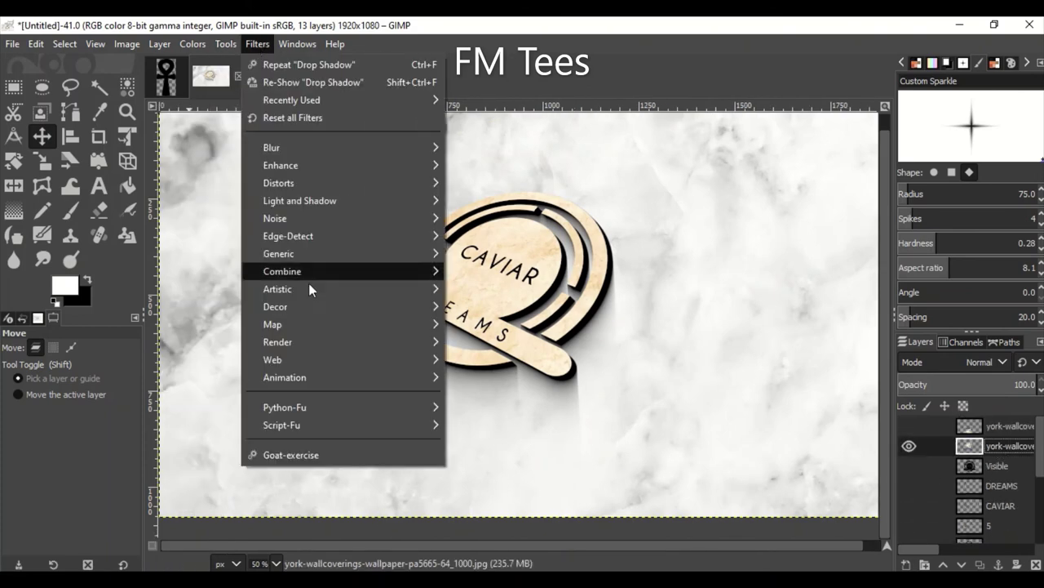
pyautogui.click(1014, 446)
pyautogui.click(159, 44)
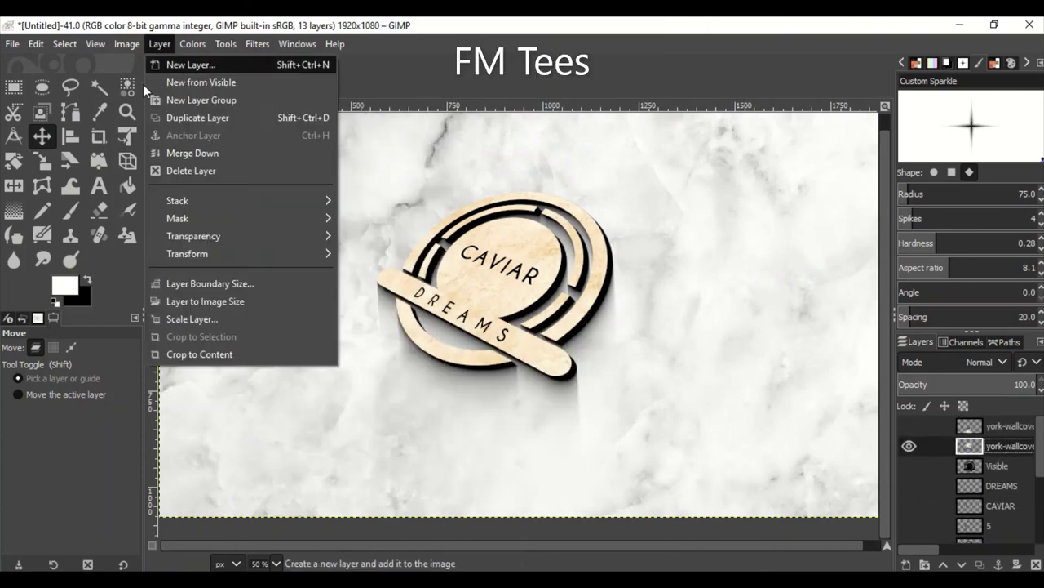
pyautogui.click(198, 352)
pyautogui.moveTo(308, 146); pyautogui.dragTo(427, 170)
pyautogui.hotkey('ctrl', 'z')
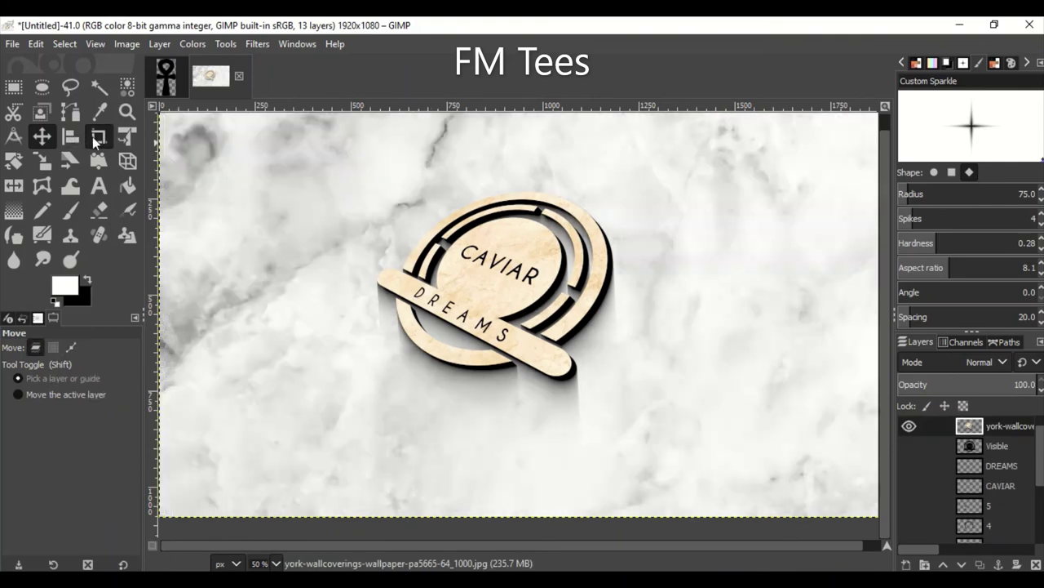
# Step: Crop the logo layer around the emblem and tile it to 1920x1080 within the image
pyautogui.hotkey('shift', 'c')
pyautogui.moveTo(319, 148); pyautogui.dragTo(665, 437)
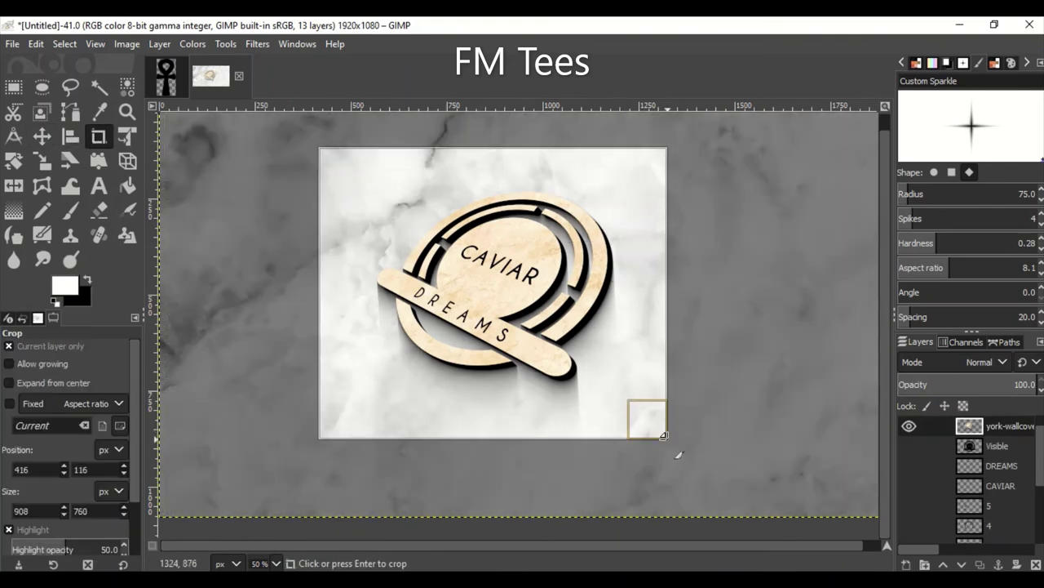
pyautogui.press('Return')
pyautogui.click(258, 45)
pyautogui.click(477, 518)
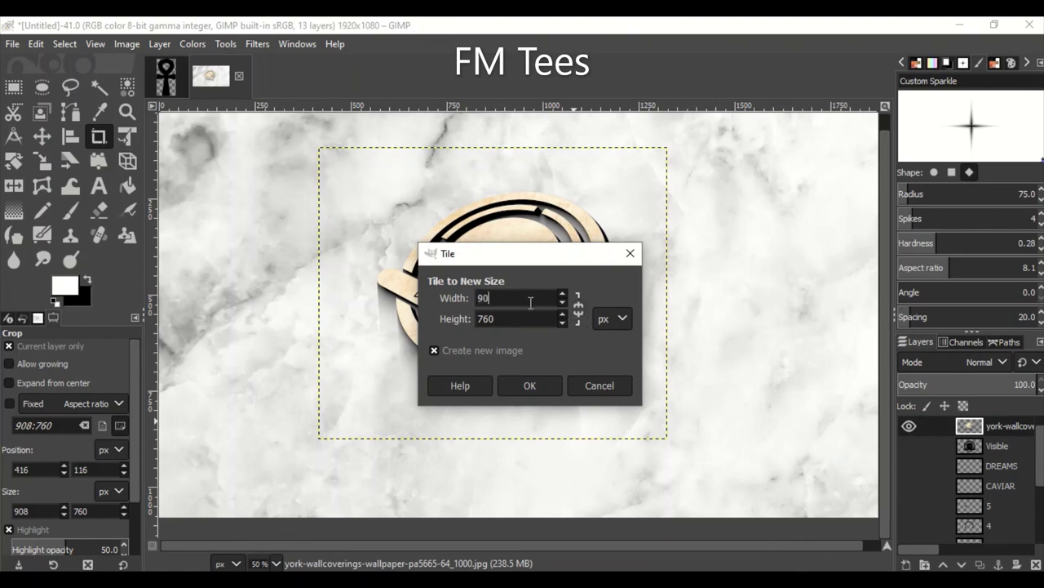
pyautogui.click(491, 349)
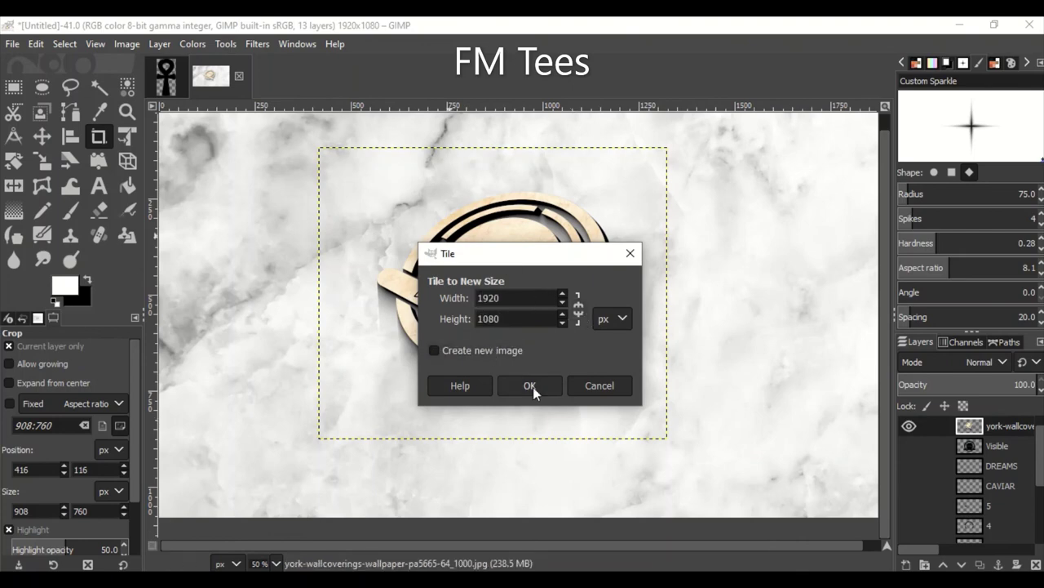
pyautogui.click(532, 387)
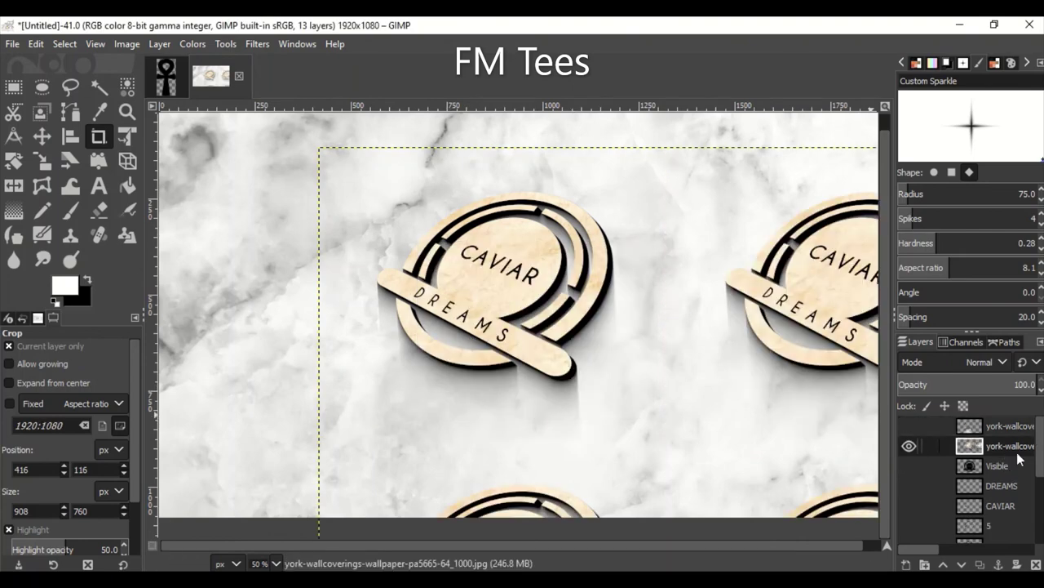
# Step: Undo the tiling and extra copy, then duplicate the cropped logo layer for tiling
pyautogui.hotkey('ctrl', 'z')
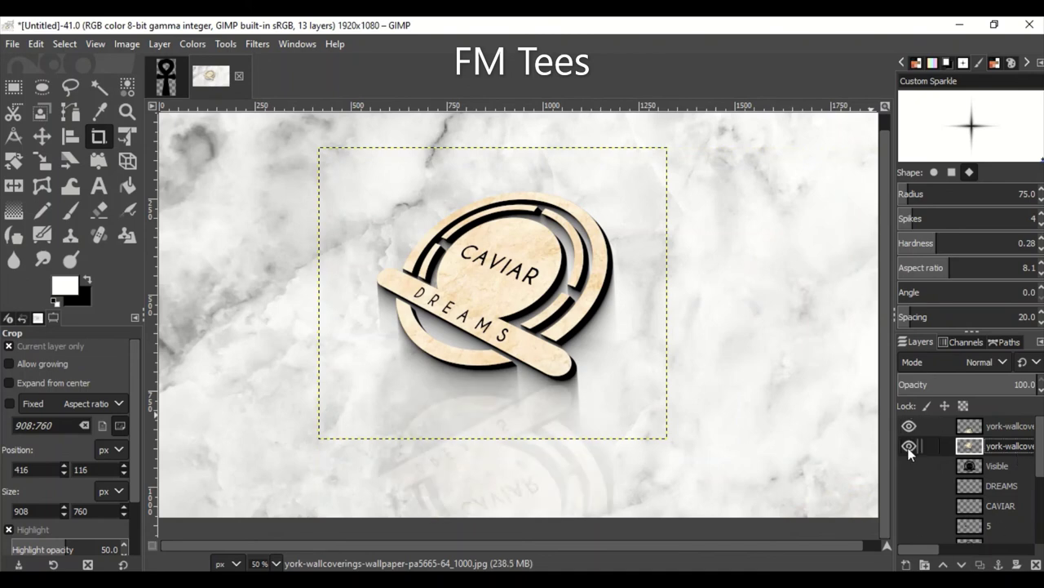
pyautogui.hotkey('ctrl', 'z')
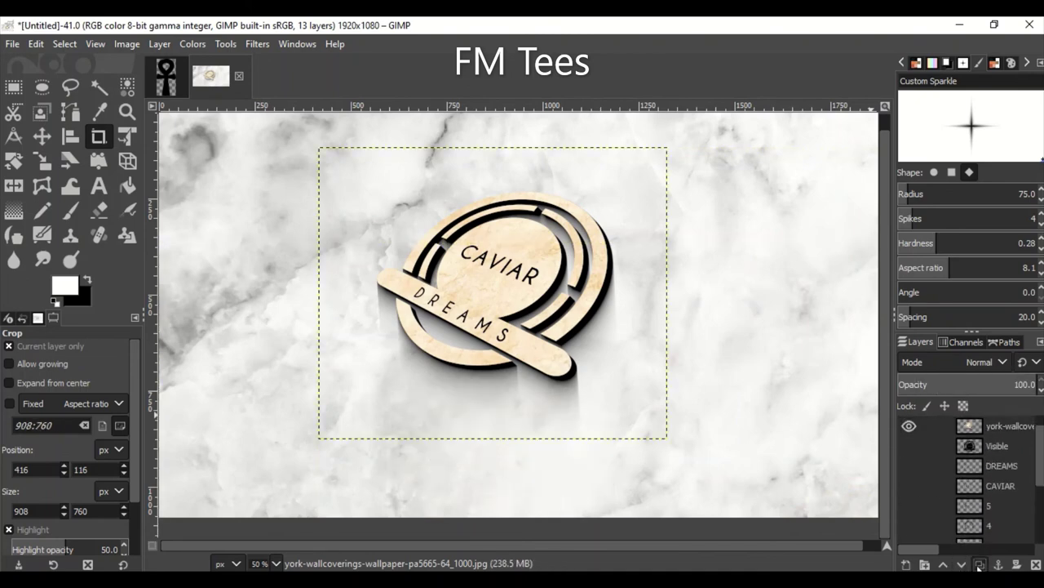
pyautogui.click(979, 565)
pyautogui.click(257, 43)
# Step: Shift the tiled emblem pattern to align with the canvas corner
pyautogui.scroll(-1, 214, 222)
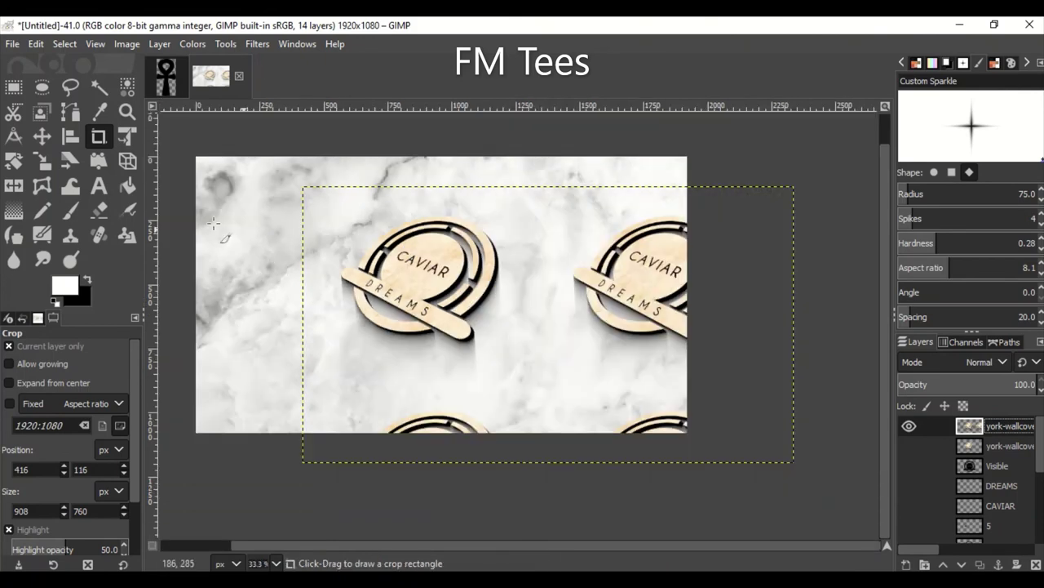
pyautogui.click(42, 137)
pyautogui.moveTo(457, 327); pyautogui.dragTo(353, 297)
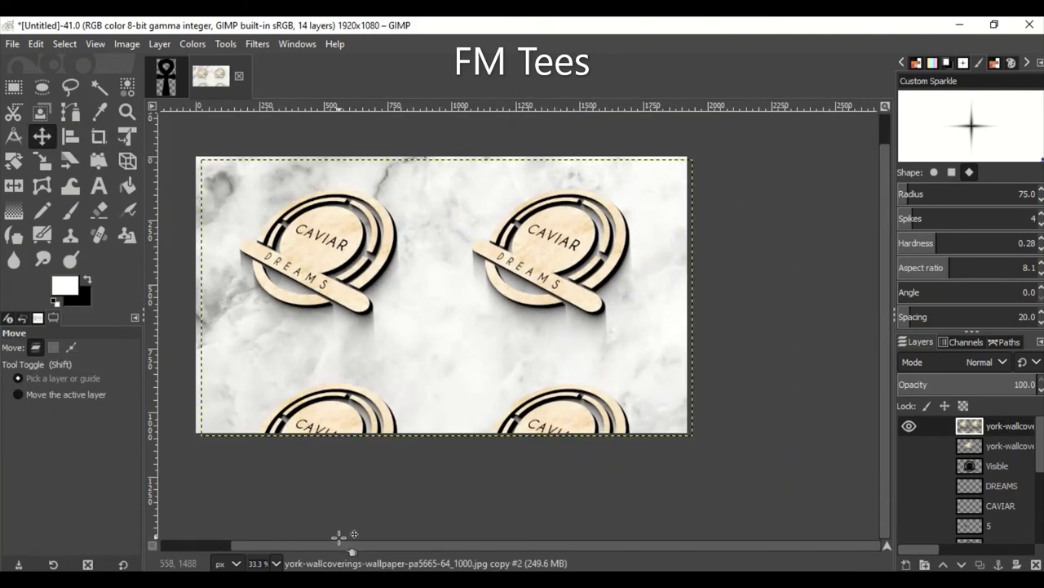
pyautogui.scroll(1, 239, 339)
pyautogui.scroll(-1, 239, 338)
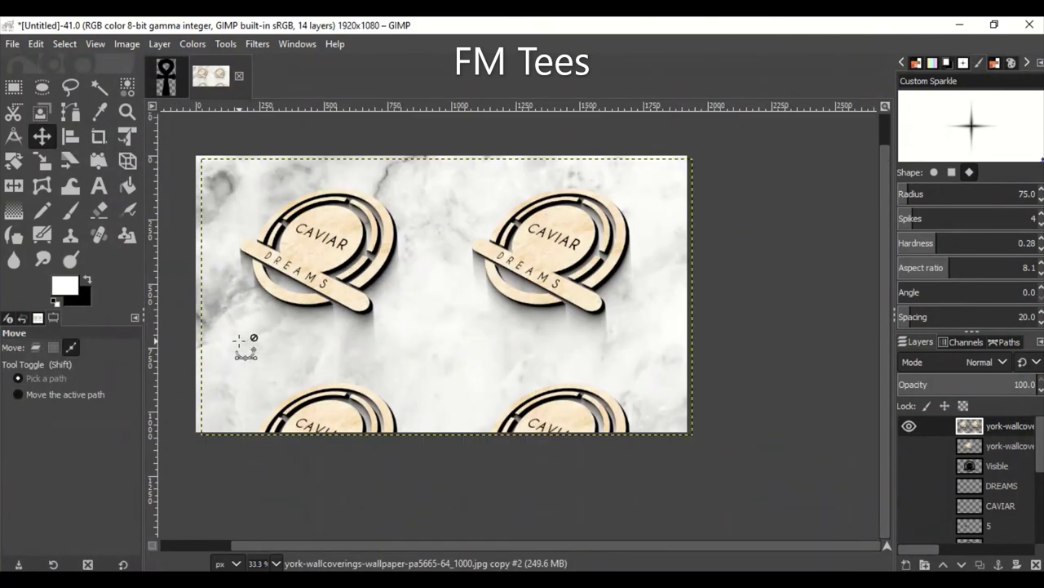
# Step: Undo the tiling and crop the logo layer tighter around the emblem
pyautogui.hotkey('ctrl', 'z')
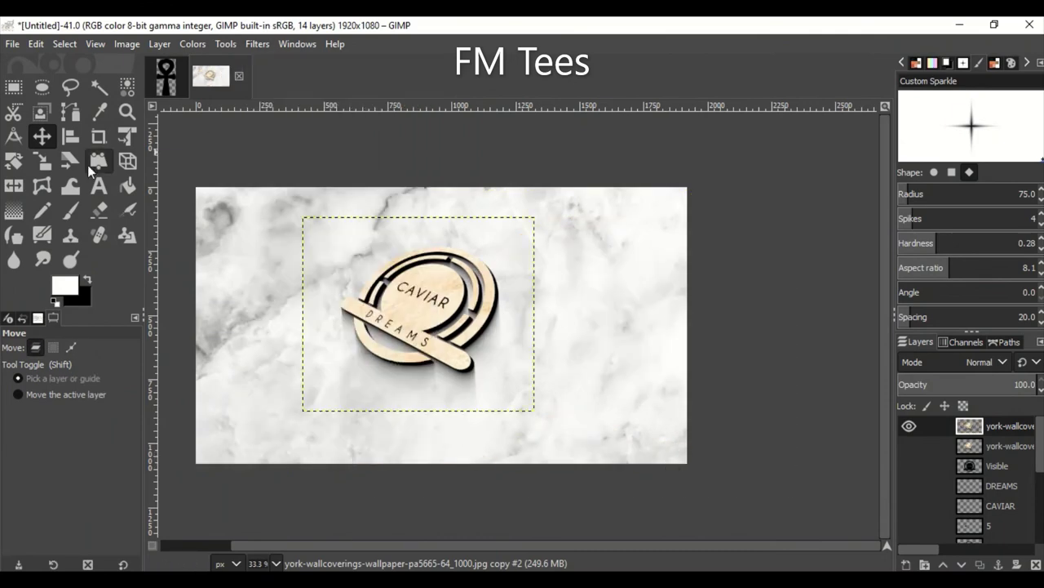
pyautogui.click(99, 136)
pyautogui.moveTo(446, 304); pyautogui.dragTo(502, 407)
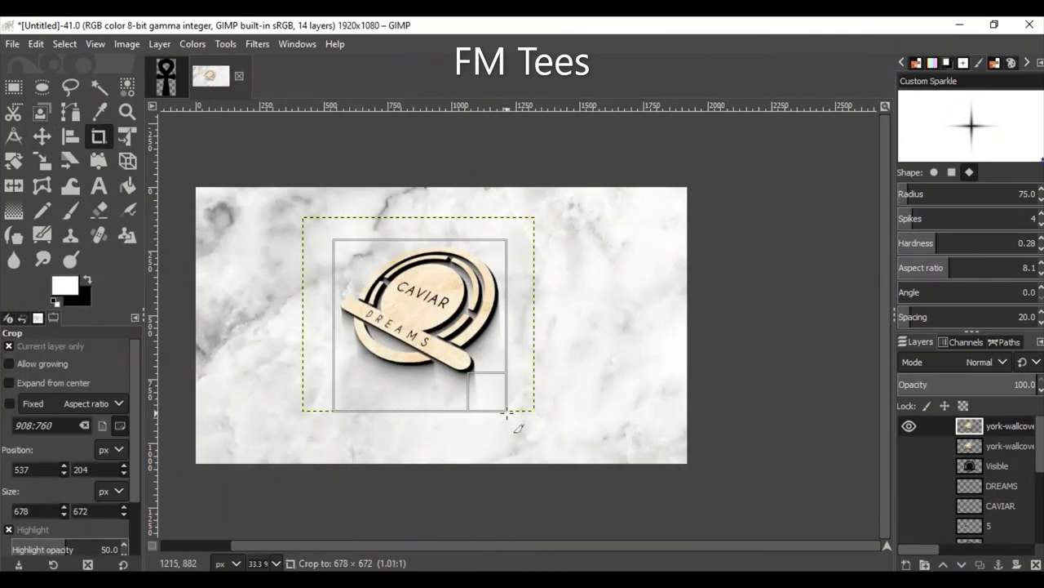
pyautogui.press('Return')
# Step: Reapply Map > Tile at full canvas size and shift the pattern left and up
pyautogui.click(264, 44)
pyautogui.click(287, 72)
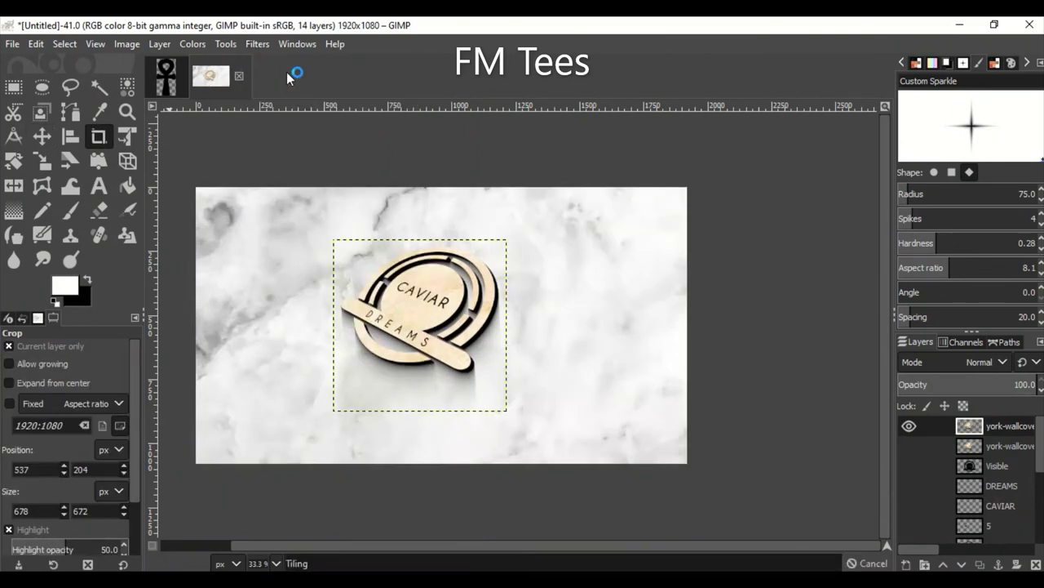
pyautogui.click(43, 138)
pyautogui.moveTo(428, 311)
pyautogui.mouseDown()
pyautogui.moveTo(277, 298)
pyautogui.moveTo(273, 258)
pyautogui.moveTo(282, 265)
pyautogui.mouseUp()
pyautogui.keyDown('ctrl'); pyautogui.scroll(1, 349, 489); pyautogui.keyUp('ctrl')
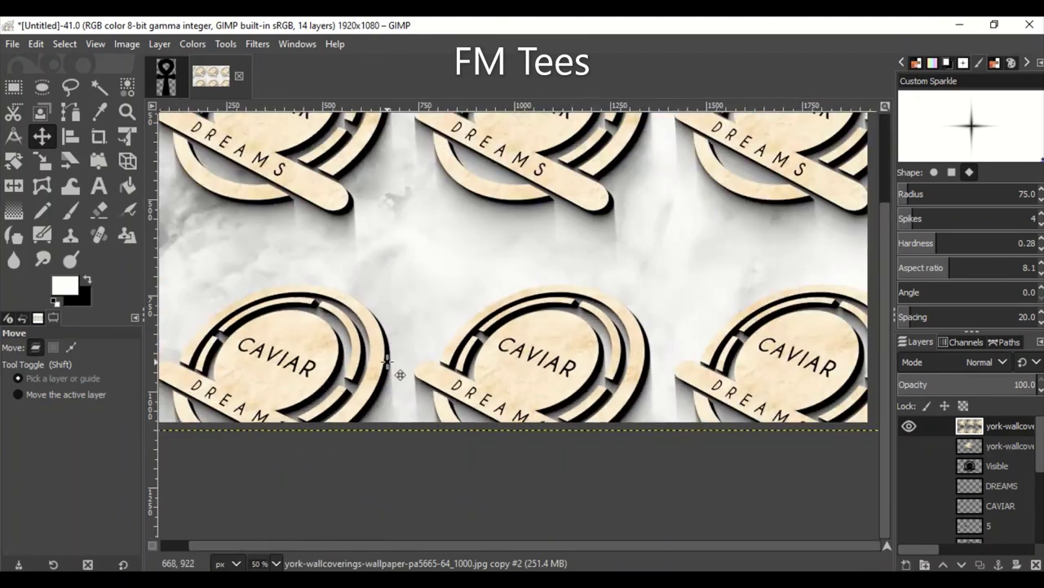
pyautogui.scroll(5, 398, 368)
# Step: Hide the tiled emblem pattern layer, leaving the single emblem on marble
pyautogui.click(908, 425)
pyautogui.keyDown('ctrl'); pyautogui.scroll(1, 386, 365); pyautogui.keyUp('ctrl')
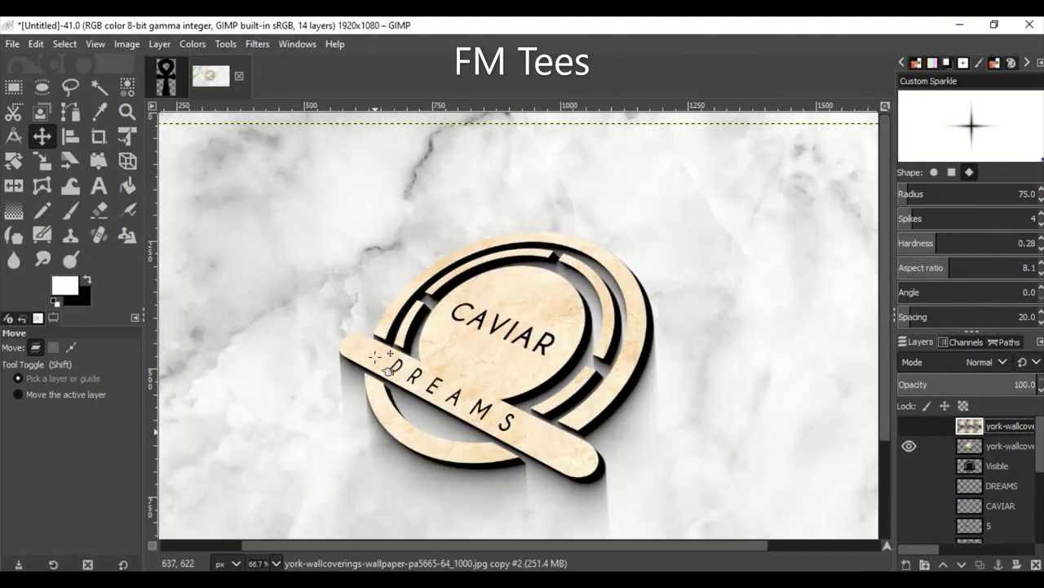
pyautogui.scroll(-1, 390, 369)
pyautogui.scroll(-5, 1008, 481)
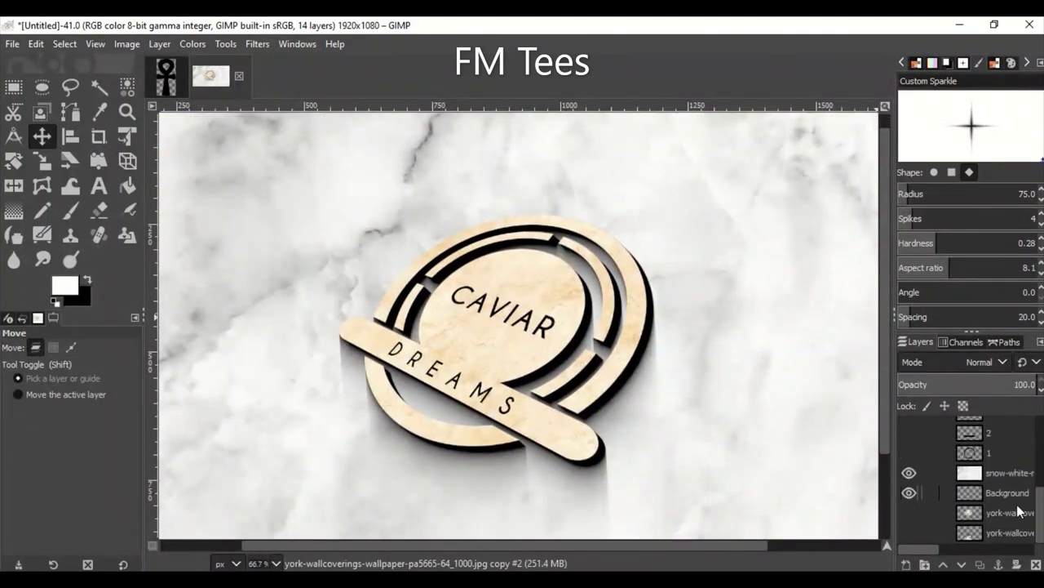
pyautogui.click(1016, 474)
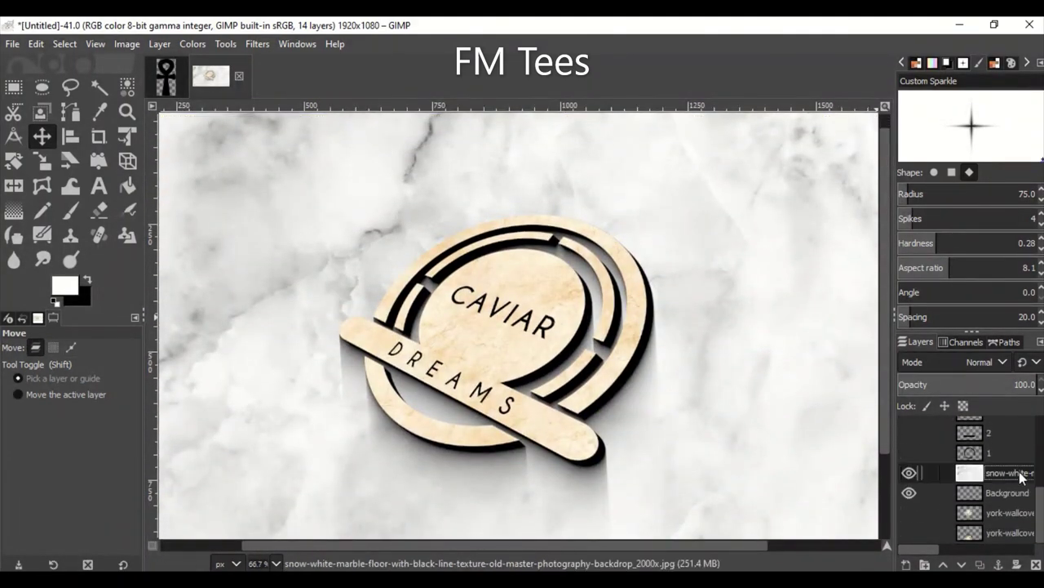
# Step: Apply a small-size Gaussian Blur to the snow-white marble layer
pyautogui.click(257, 43)
pyautogui.click(489, 150)
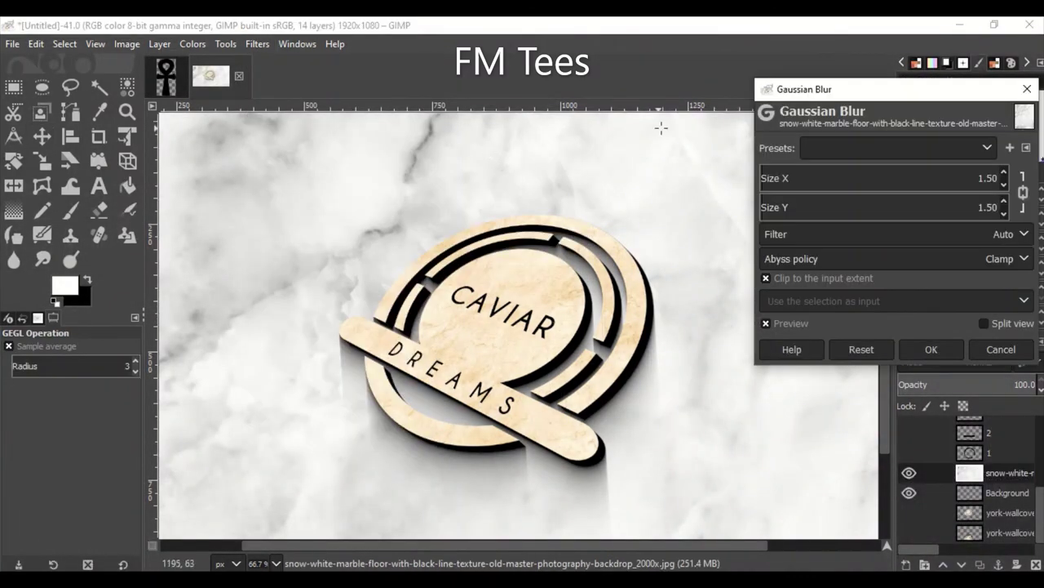
pyautogui.click(771, 176)
pyautogui.click(931, 348)
pyautogui.scroll(5, 979, 456)
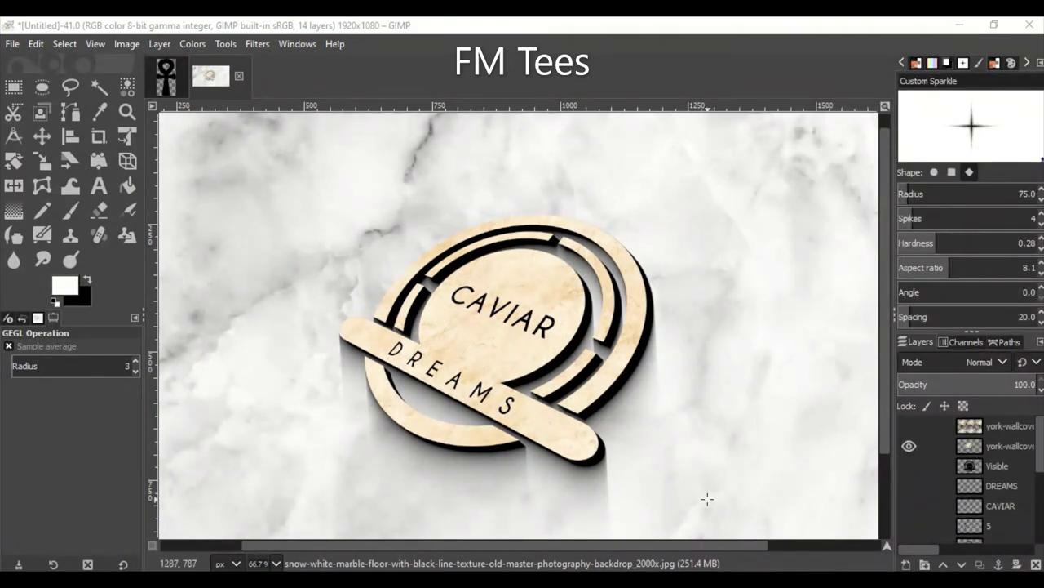
pyautogui.moveTo(690, 545); pyautogui.dragTo(676, 546)
pyautogui.scroll(-5, 1022, 496)
# Step: Try a black-filled Background layer at 50% opacity above the marble, then delete it
pyautogui.click(1012, 494)
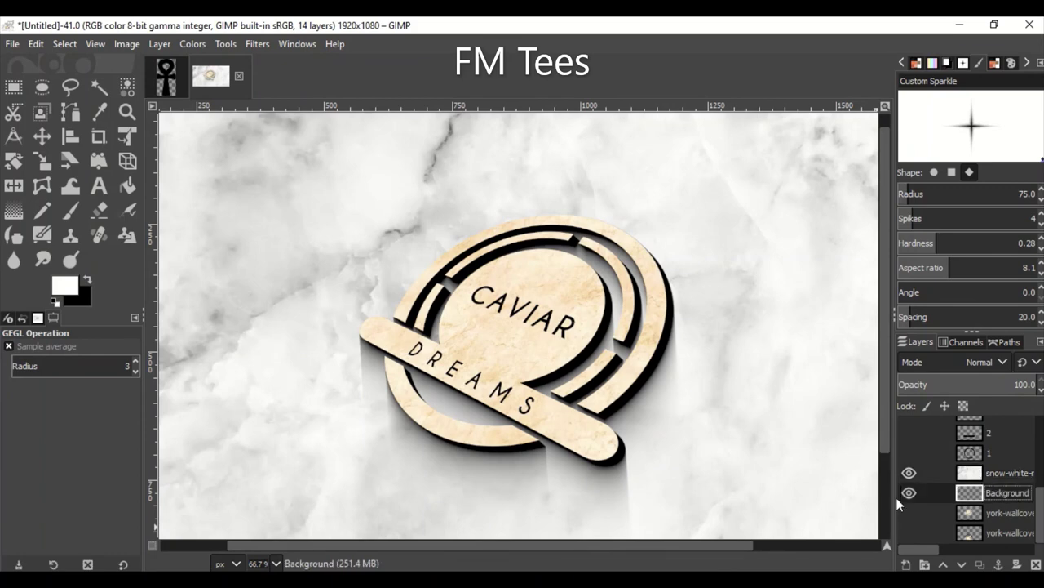
pyautogui.click(943, 565)
pyautogui.click(36, 43)
pyautogui.click(73, 318)
pyautogui.moveTo(1029, 384); pyautogui.dragTo(906, 385)
pyautogui.click(1036, 563)
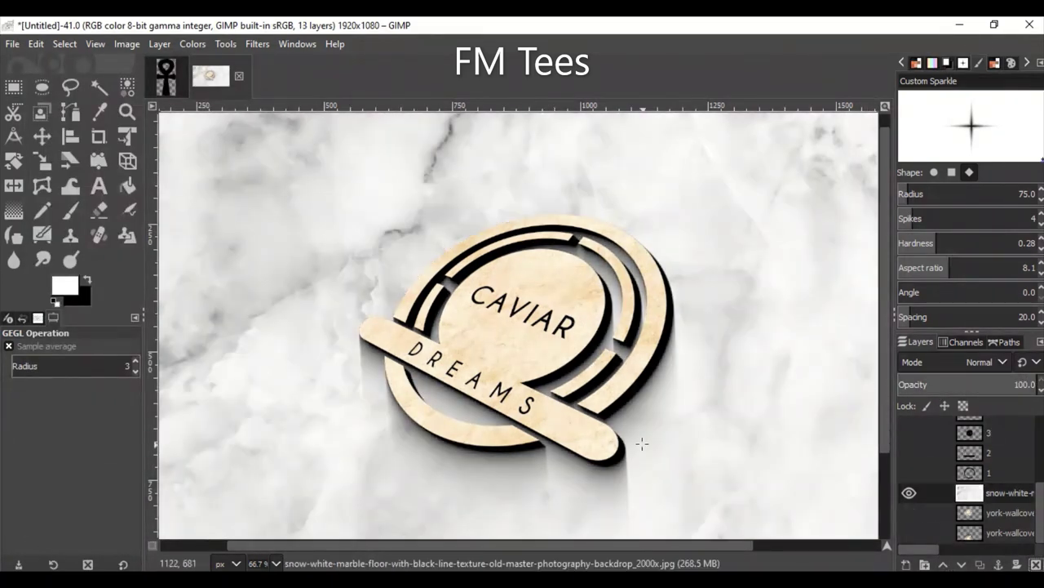
# Step: Save the design as CaviarDreams.xcf
pyautogui.hotkey('ctrl', 's')
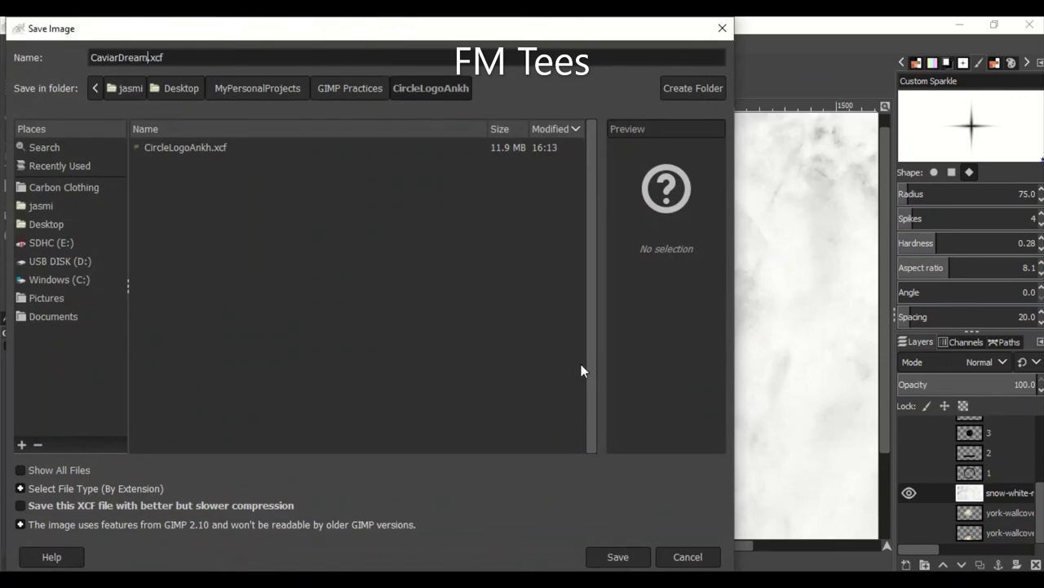
pyautogui.write('s')
pyautogui.press('Return')
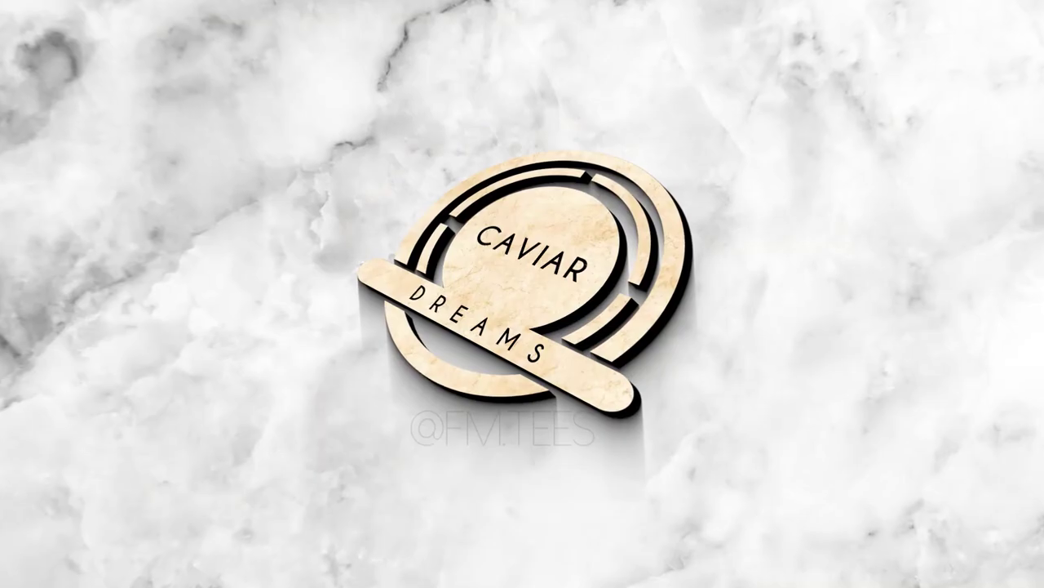